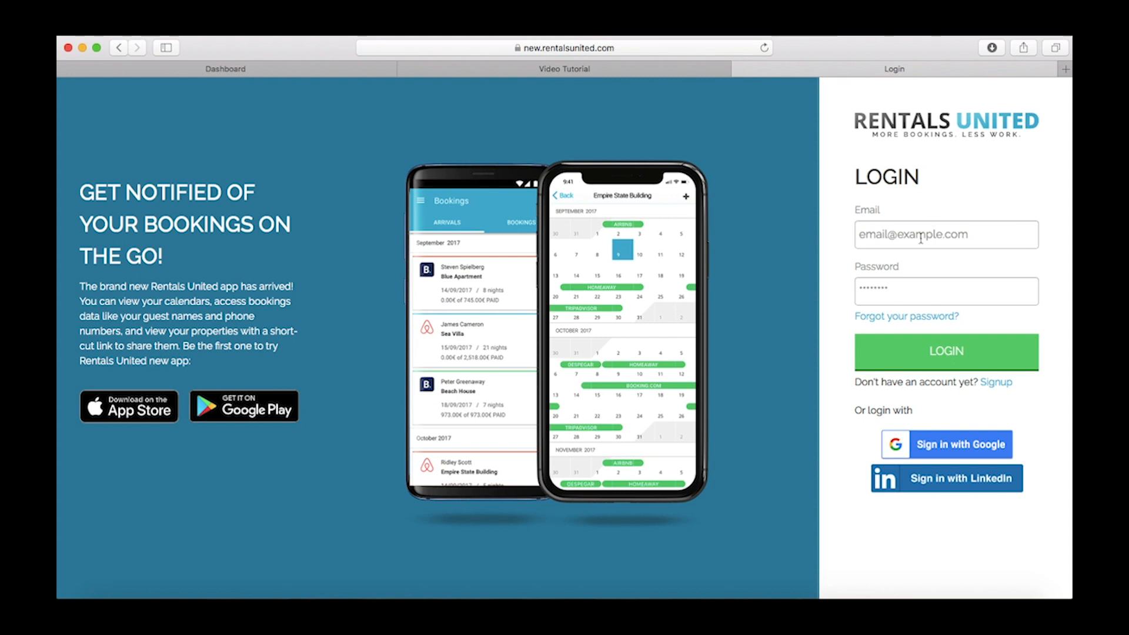
# Sign in to Rentals United with the saved Safari email and password
pyautogui.click(923, 234)
pyautogui.click(920, 263)
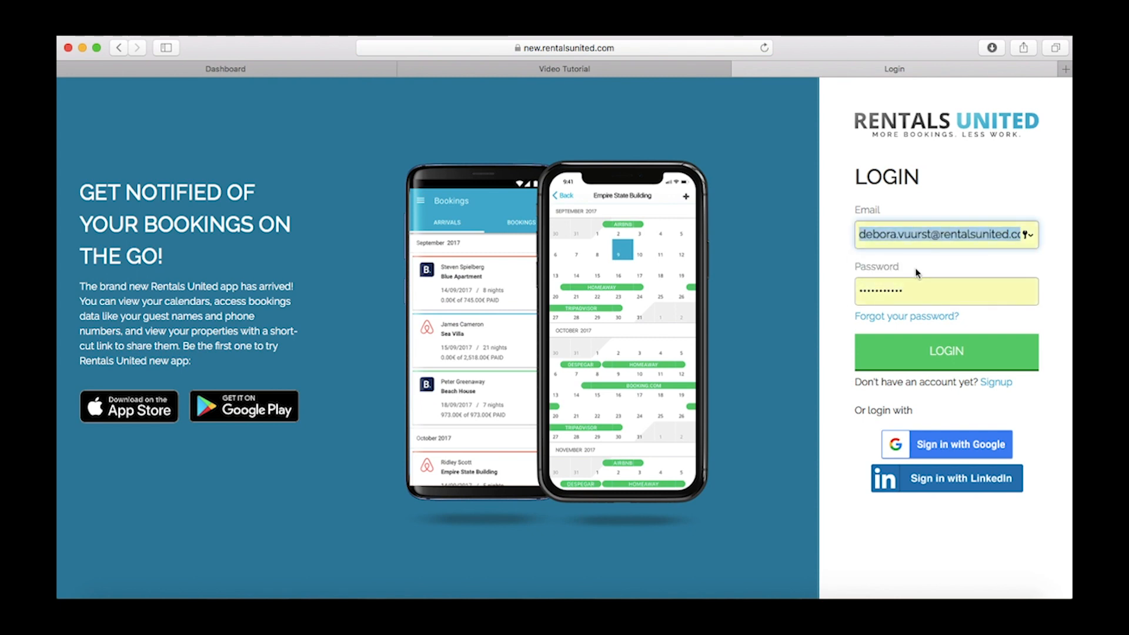
pyautogui.click(915, 351)
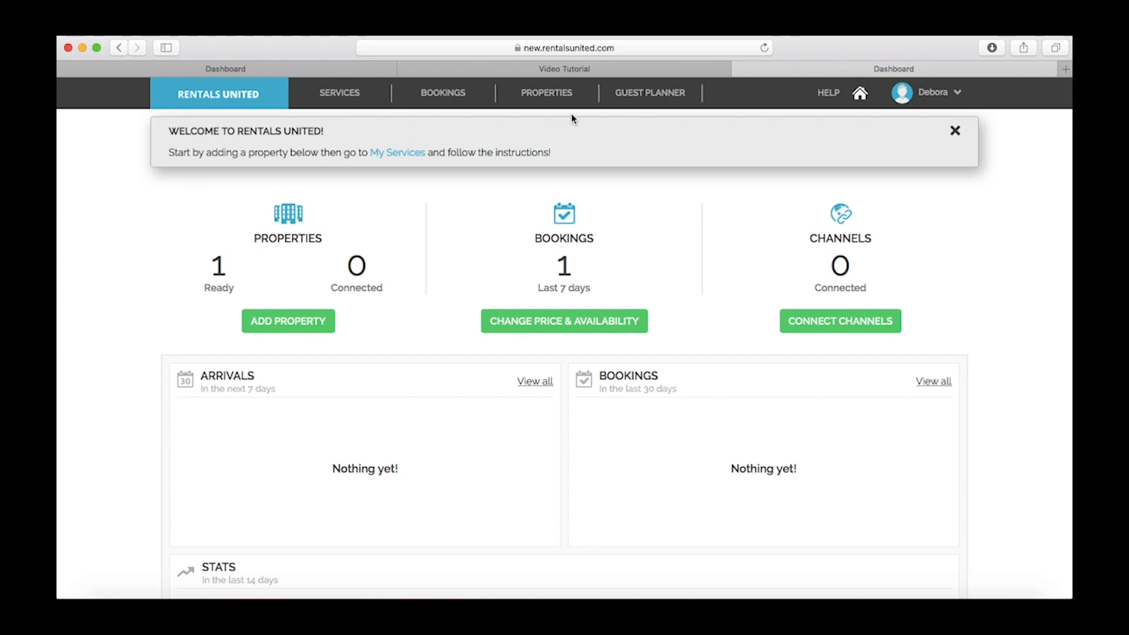
# Go to All Properties and start improving the first Video Tutorial property
pyautogui.moveTo(565, 99)
pyautogui.click(563, 130)
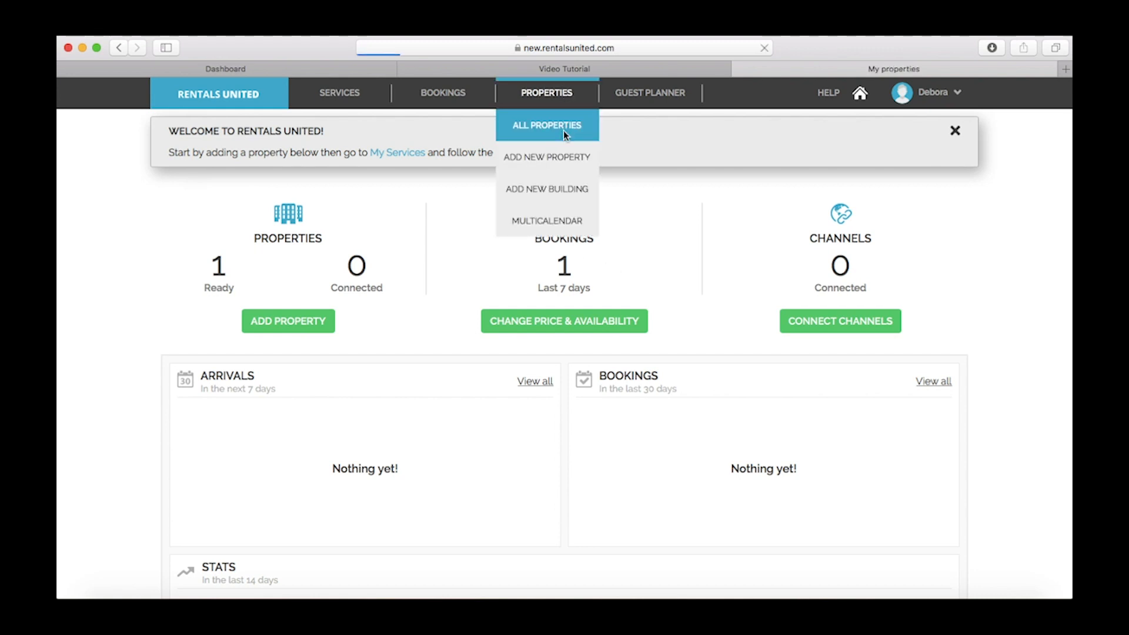
pyautogui.scroll(-2, 564, 131)
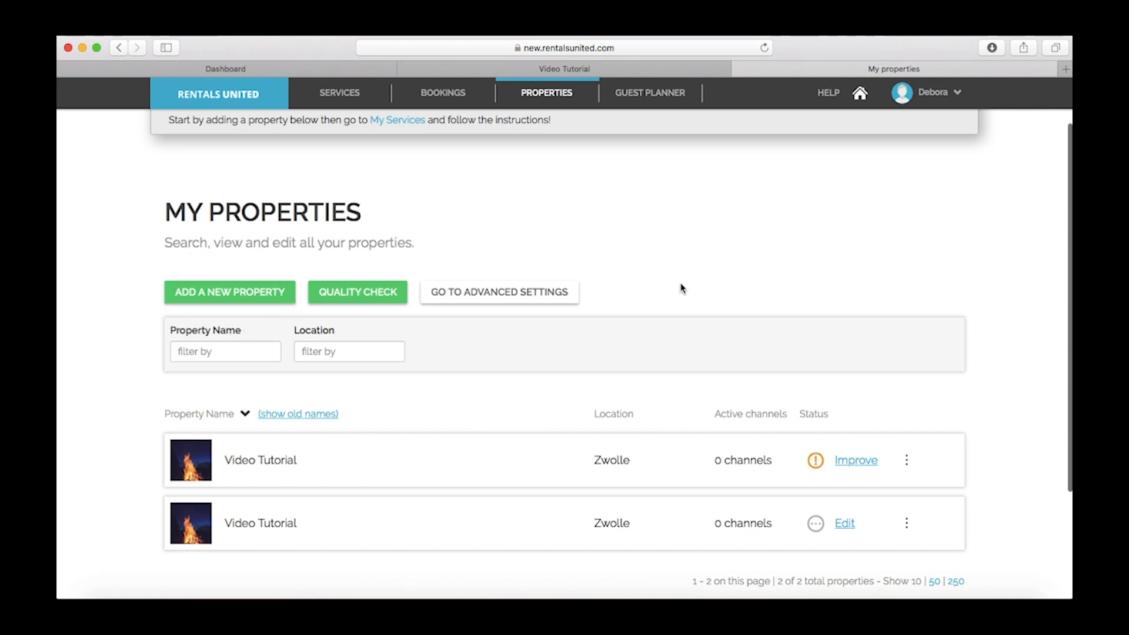
pyautogui.click(854, 461)
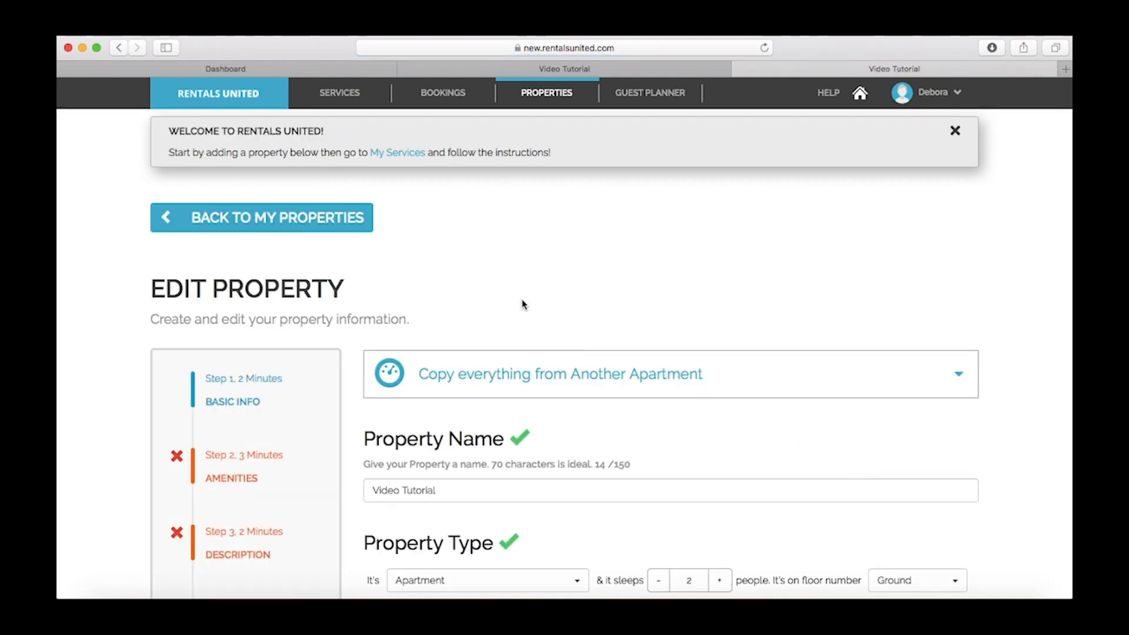
# Rename the property to 'Test property'
pyautogui.scroll(-5, 523, 304)
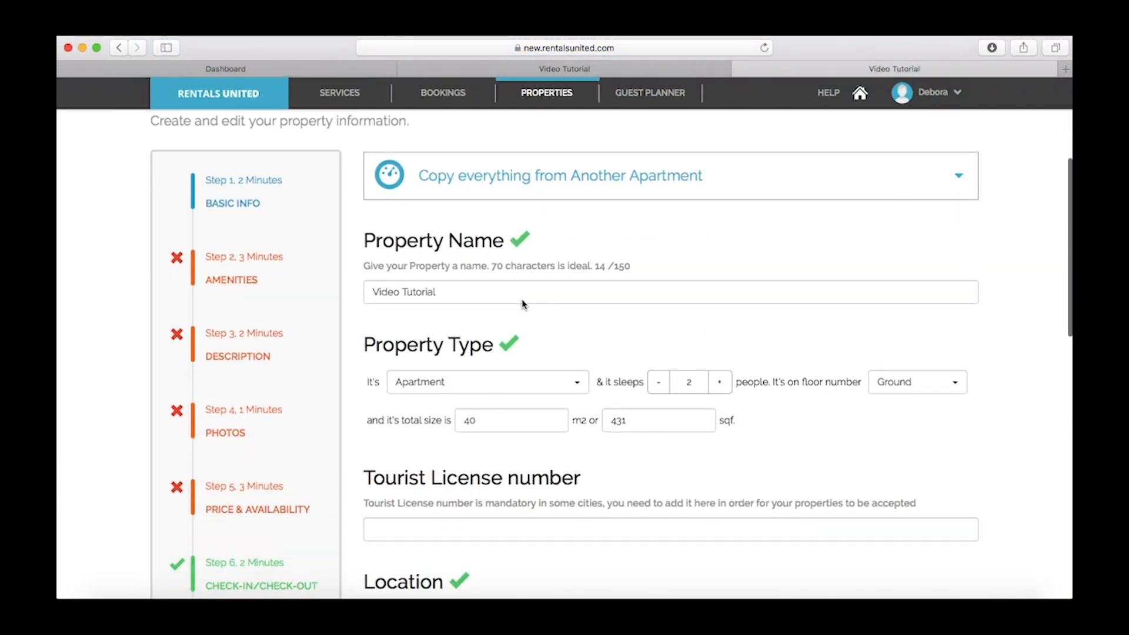
pyautogui.tripleClick(522, 300)
pyautogui.write('T')
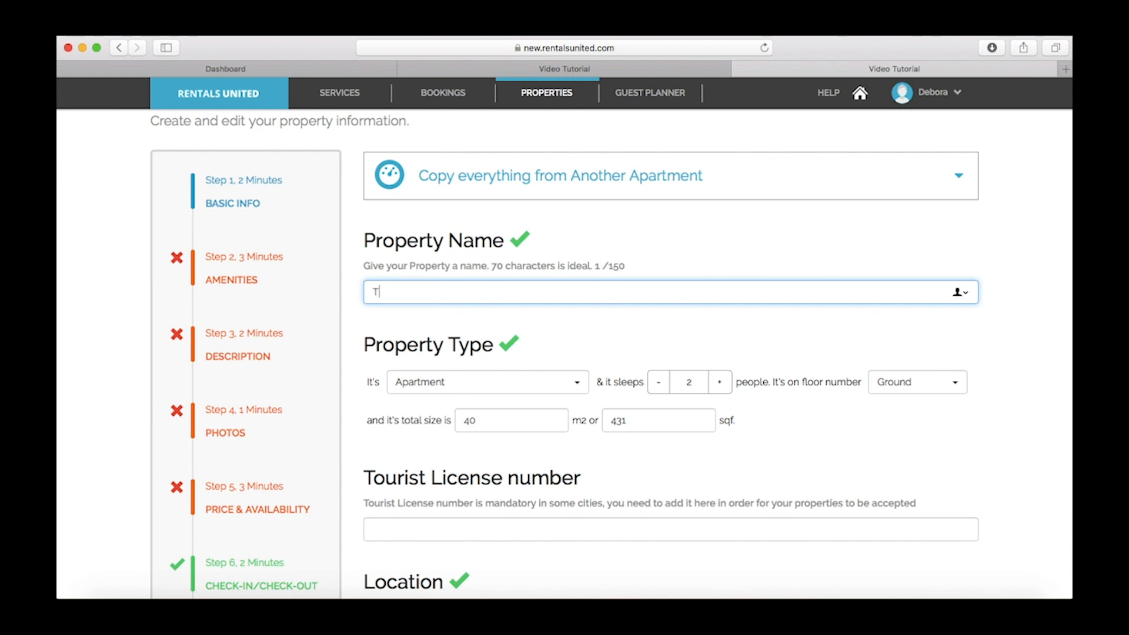
pyautogui.write('est property')
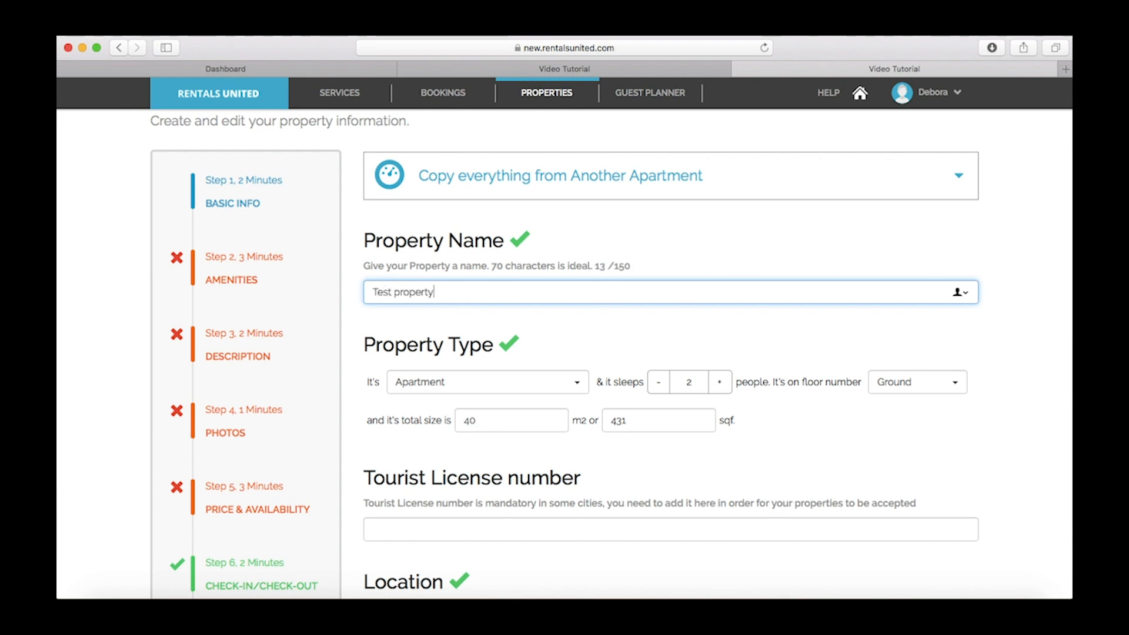
pyautogui.click(547, 325)
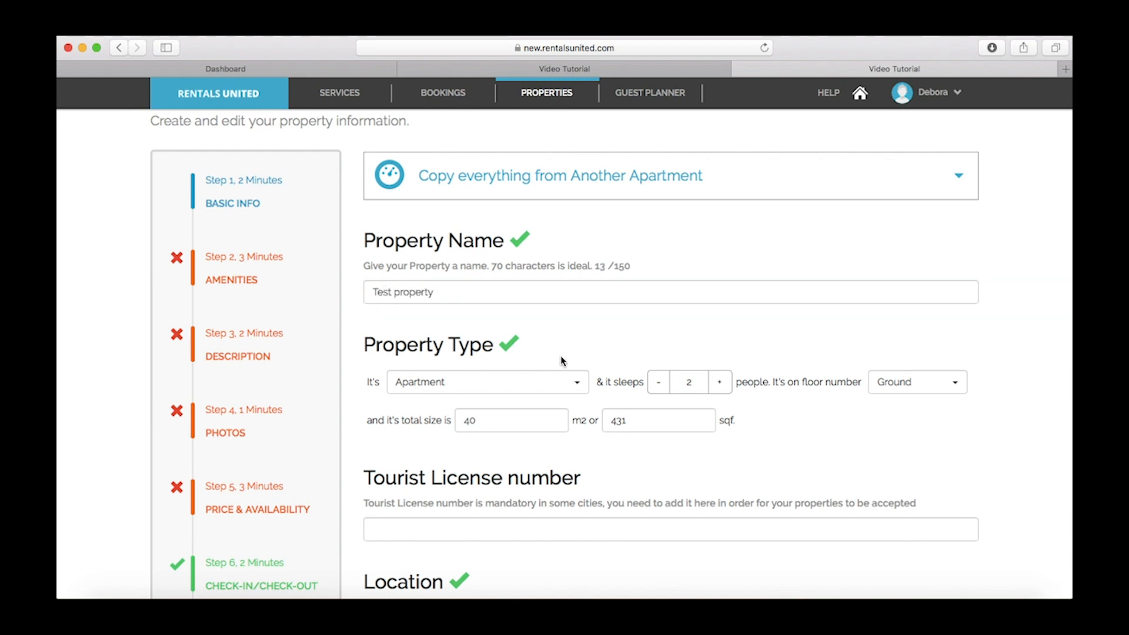
# Keep type Apartment and Ground floor, and change the total size from 40 to 400 m2
pyautogui.click(575, 383)
pyautogui.scroll(-3, 523, 438)
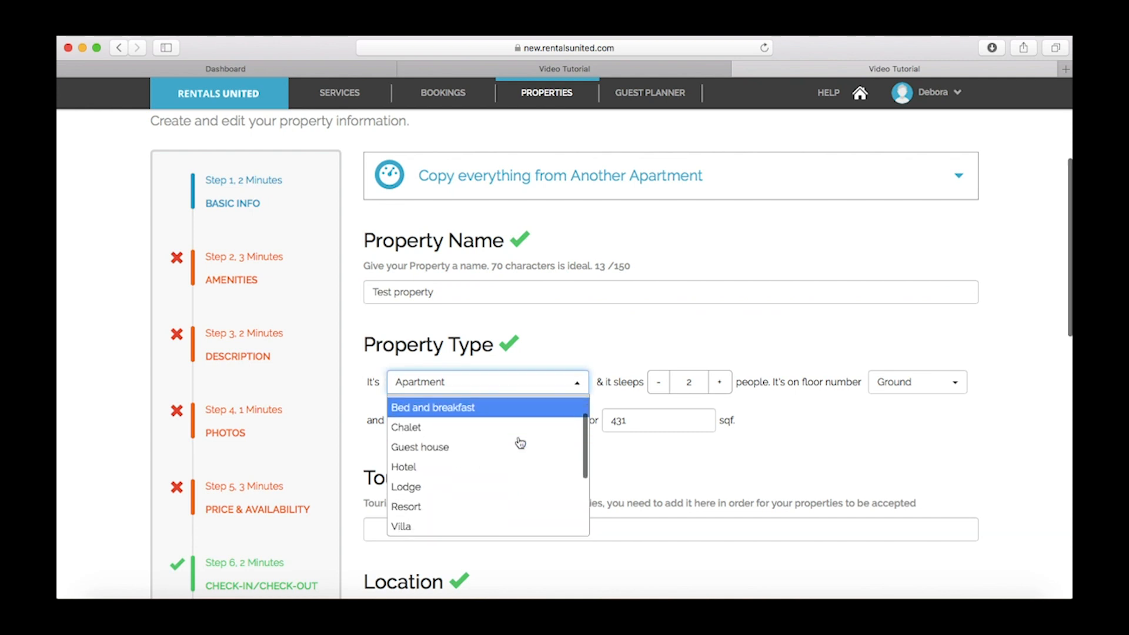
pyautogui.scroll(-2, 519, 443)
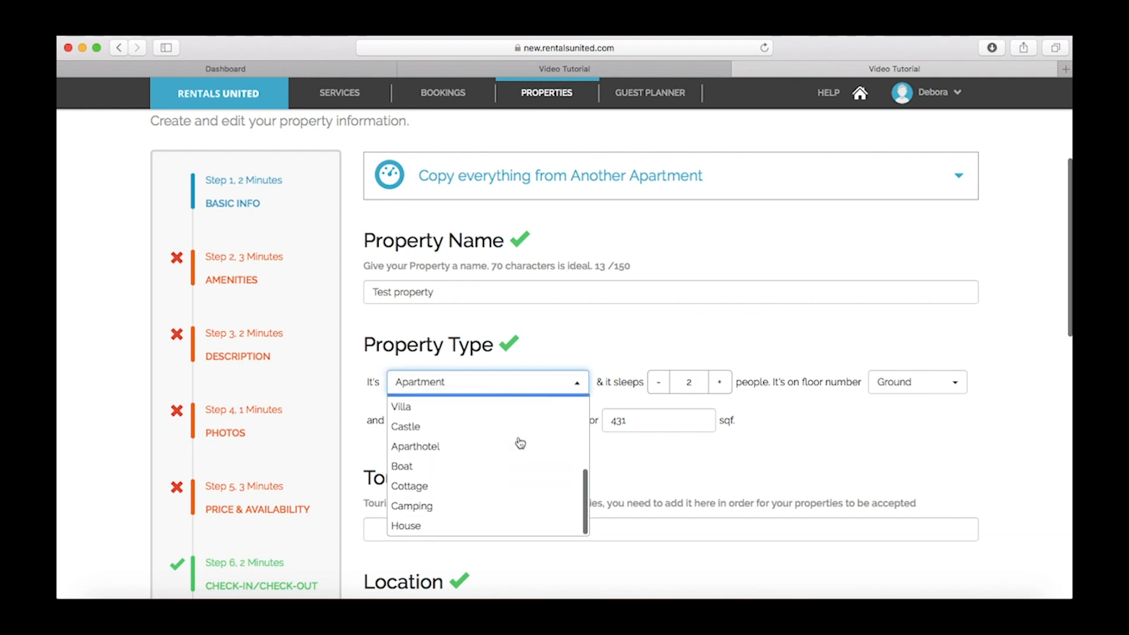
pyautogui.scroll(5, 520, 442)
pyautogui.click(525, 427)
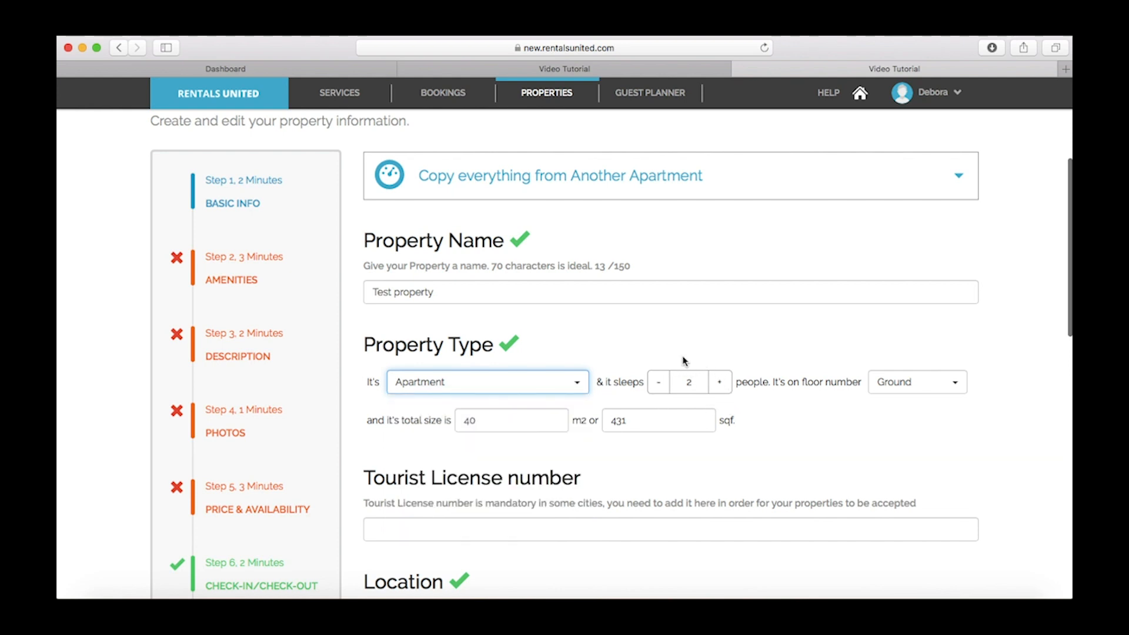
pyautogui.click(935, 384)
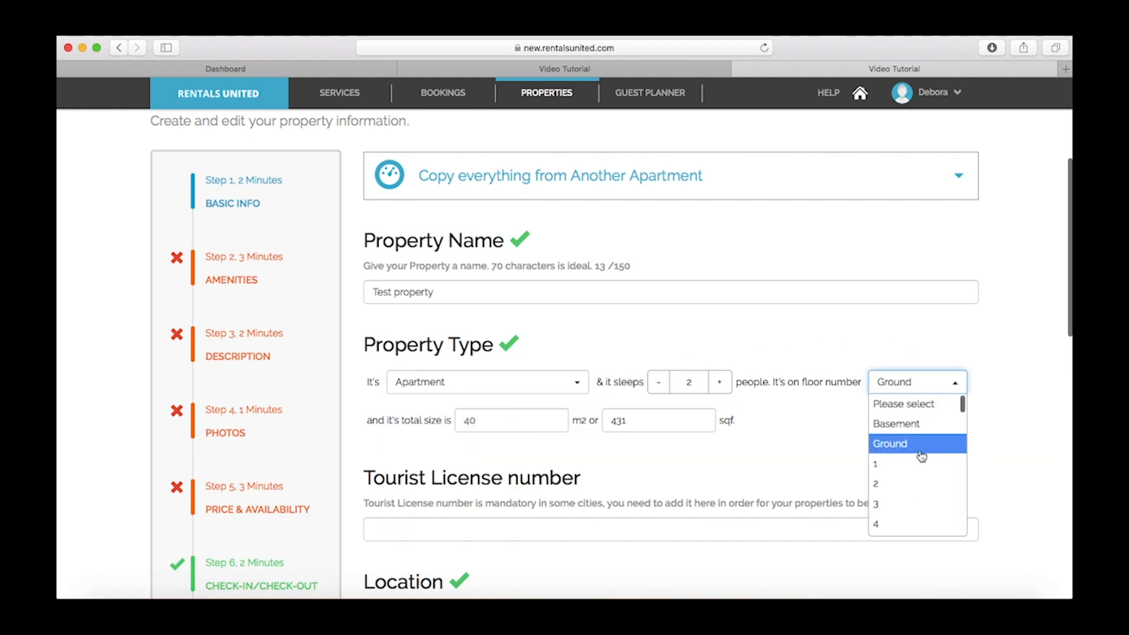
pyautogui.click(908, 448)
pyautogui.click(524, 419)
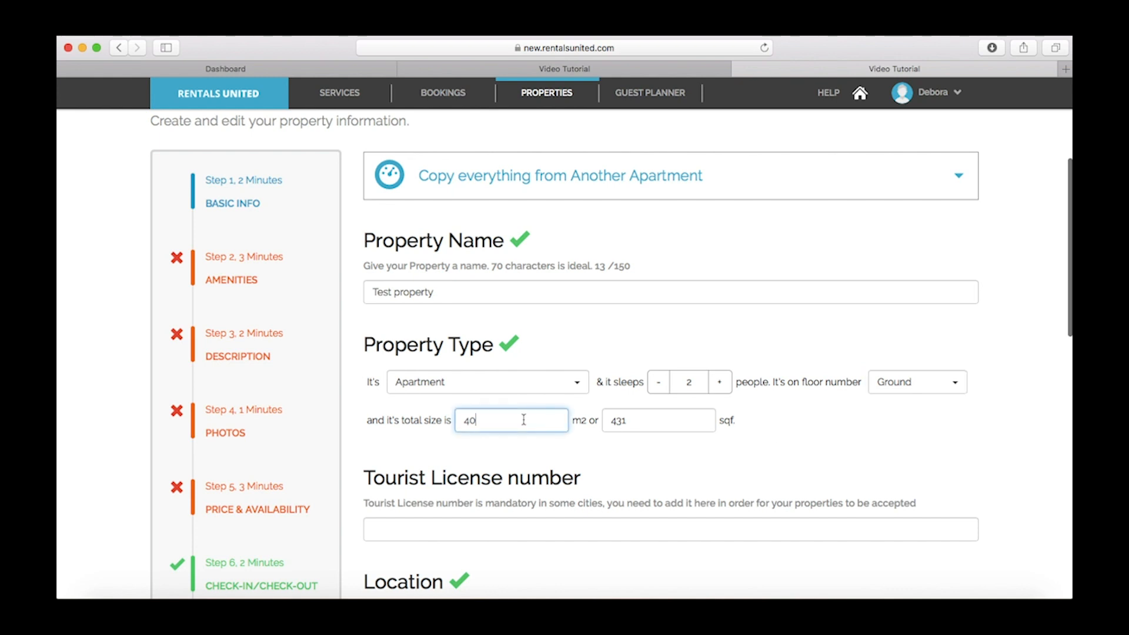
pyautogui.click(569, 457)
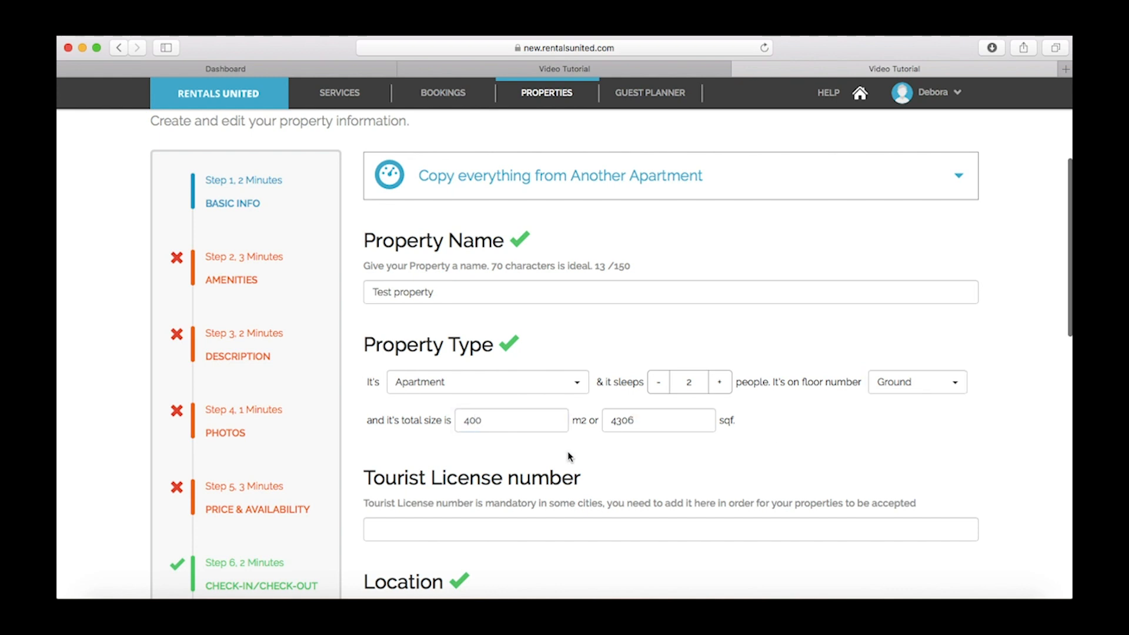
pyautogui.scroll(-5, 569, 456)
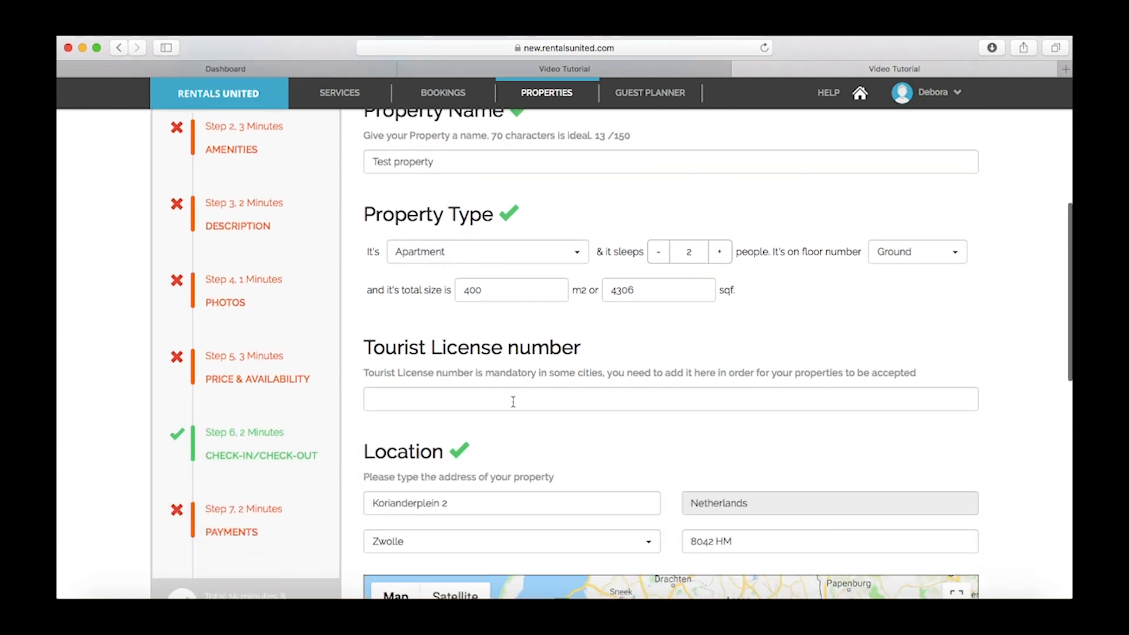
pyautogui.click(501, 394)
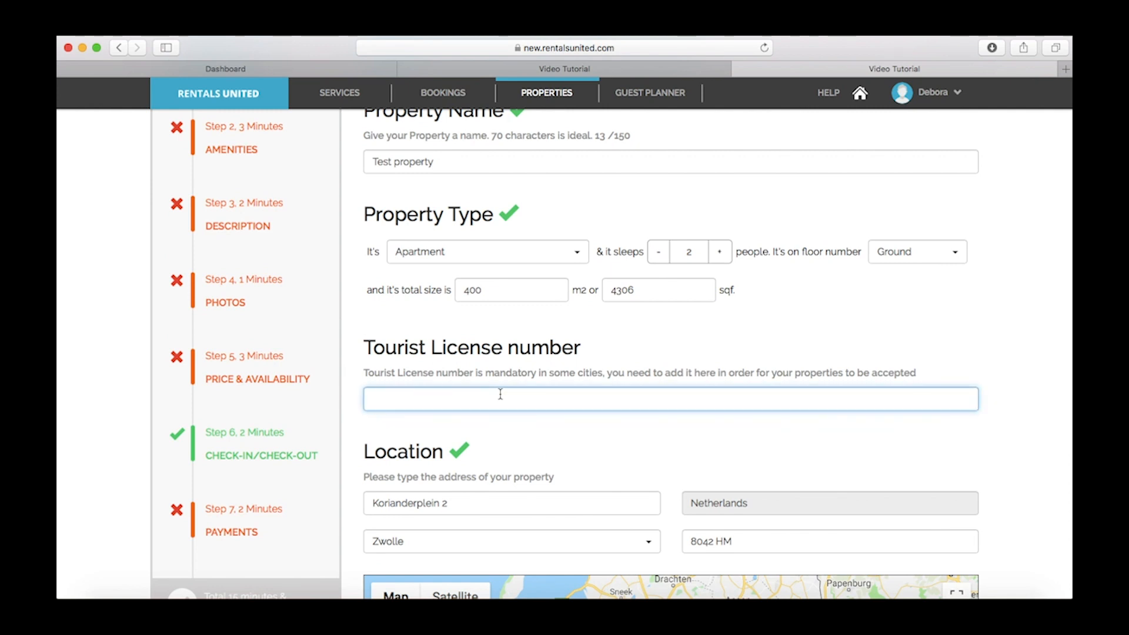
pyautogui.scroll(-7, 500, 394)
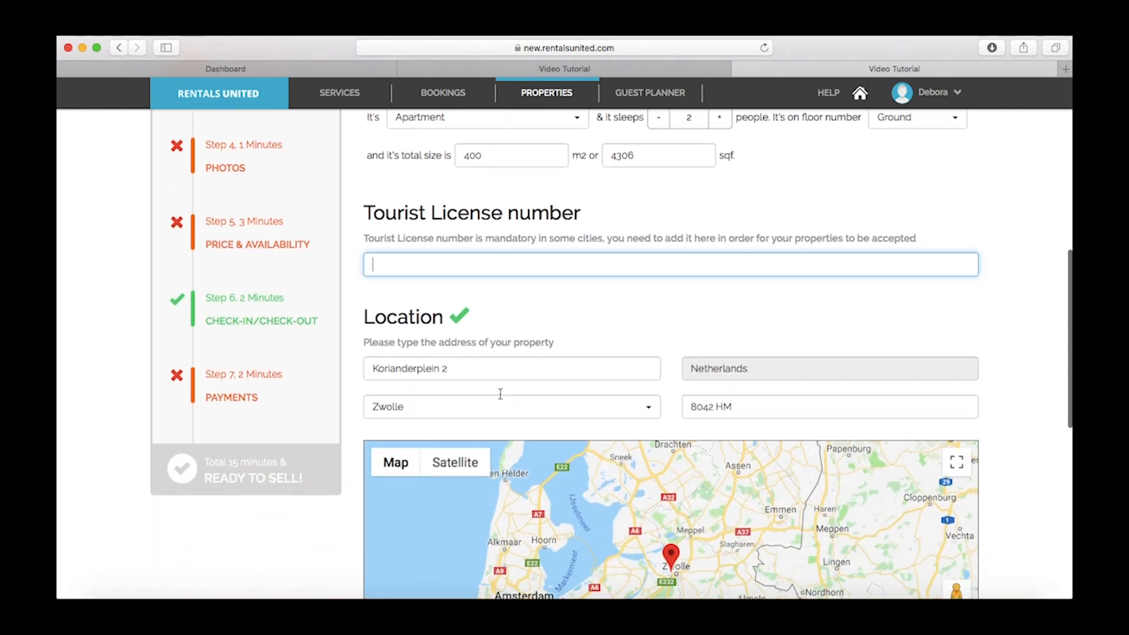
pyautogui.click(484, 320)
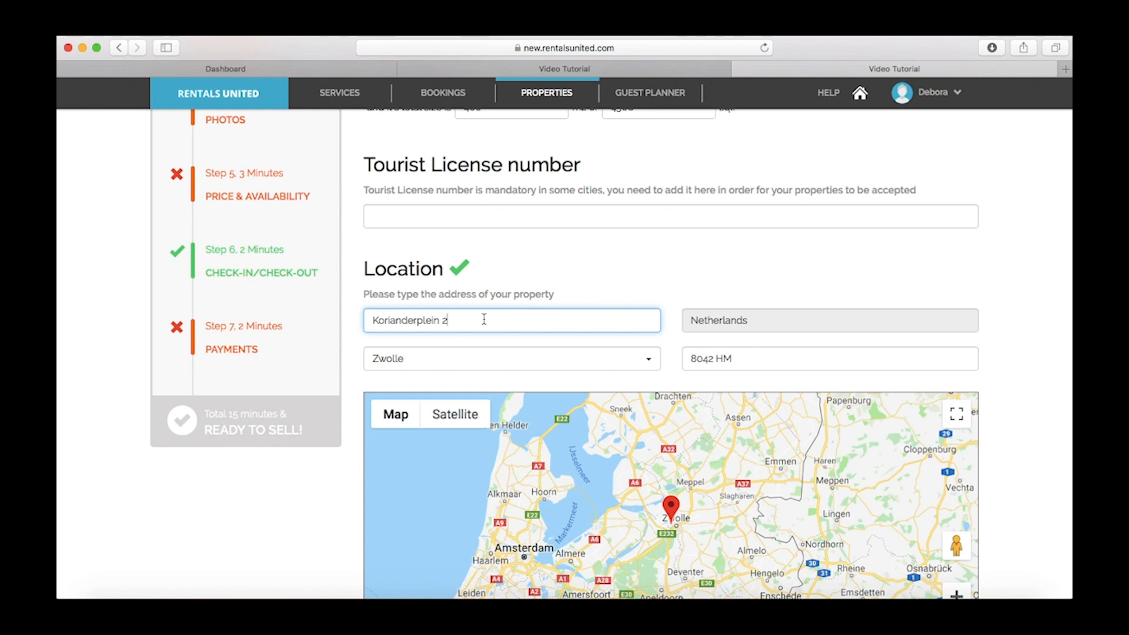
pyautogui.scroll(-5, 484, 320)
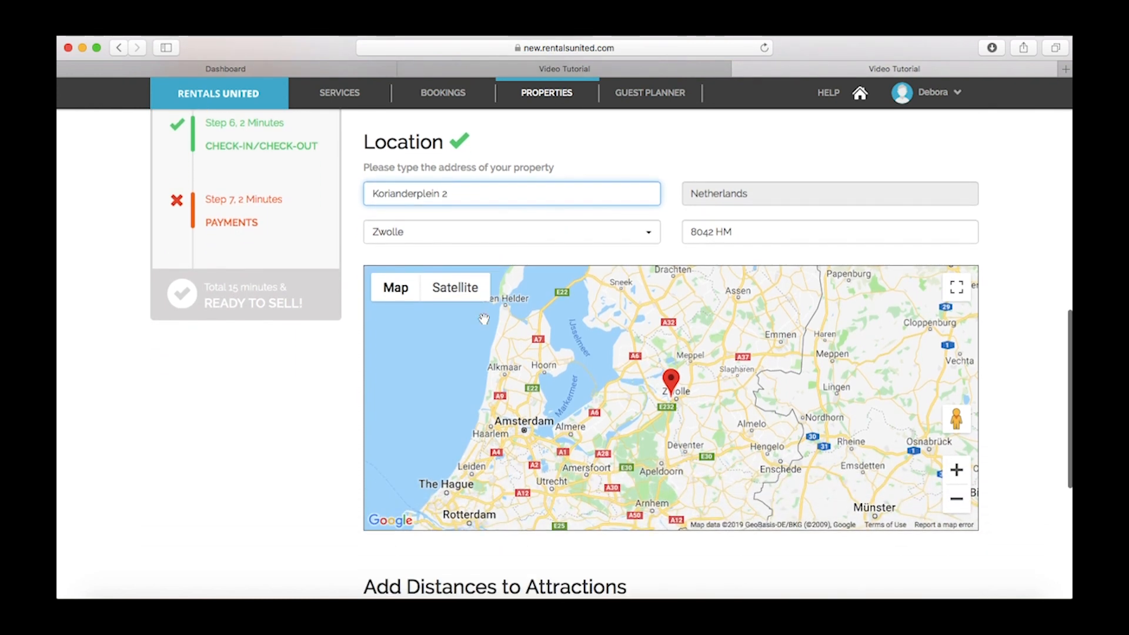
pyautogui.scroll(-9, 484, 319)
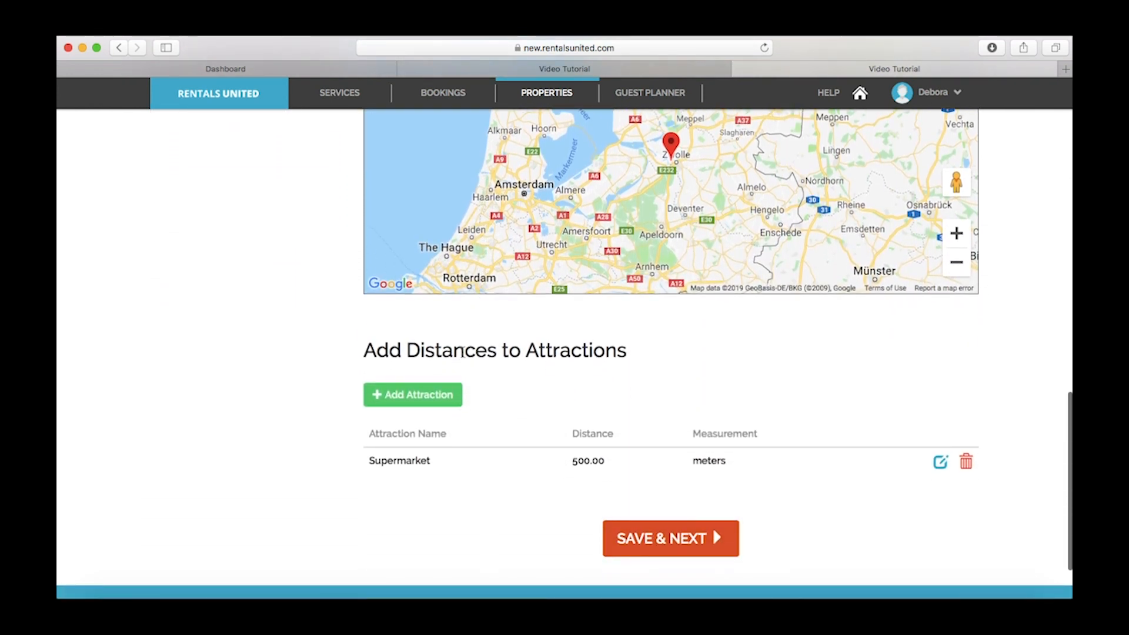
# Add a Museum attraction at 50 meters, then save the basic info and continue
pyautogui.click(440, 399)
pyautogui.click(436, 558)
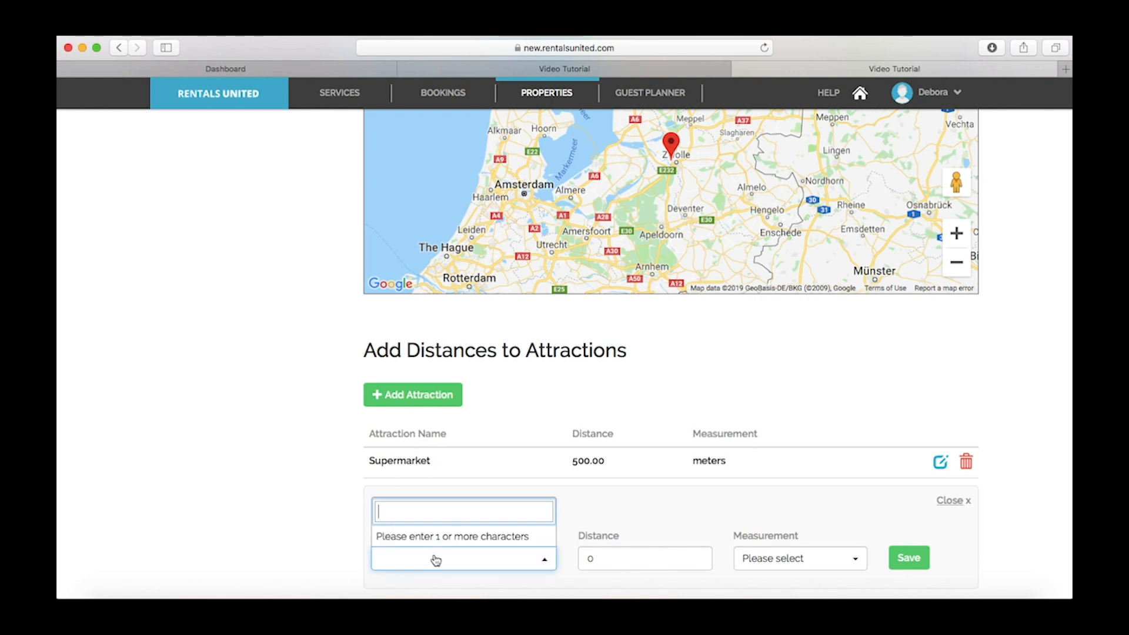
pyautogui.write('Museum')
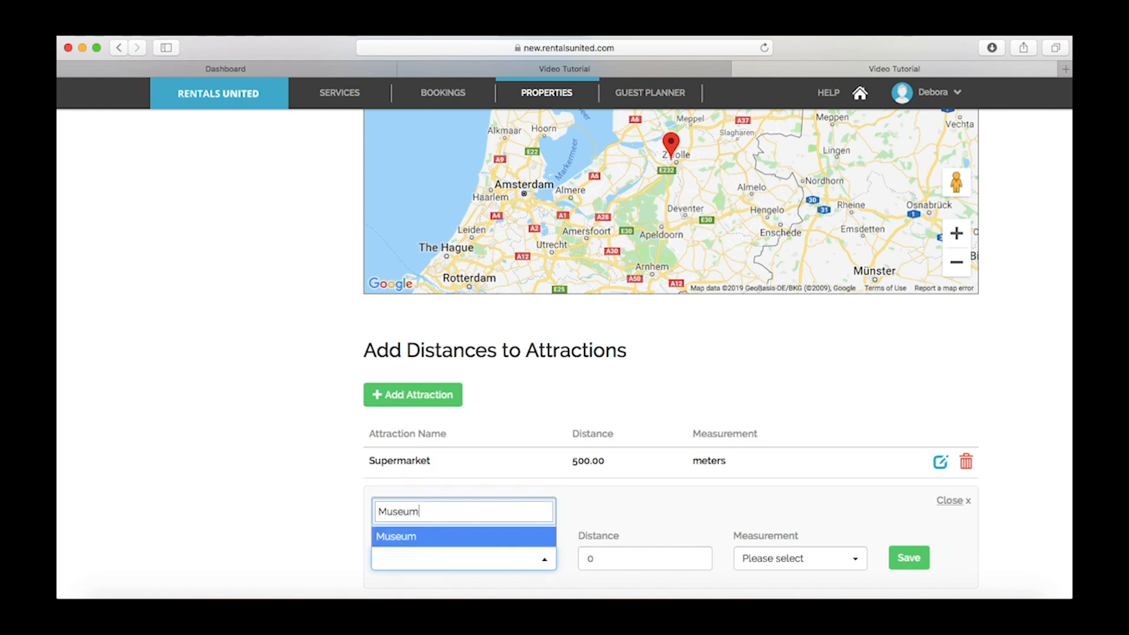
pyautogui.press('Return')
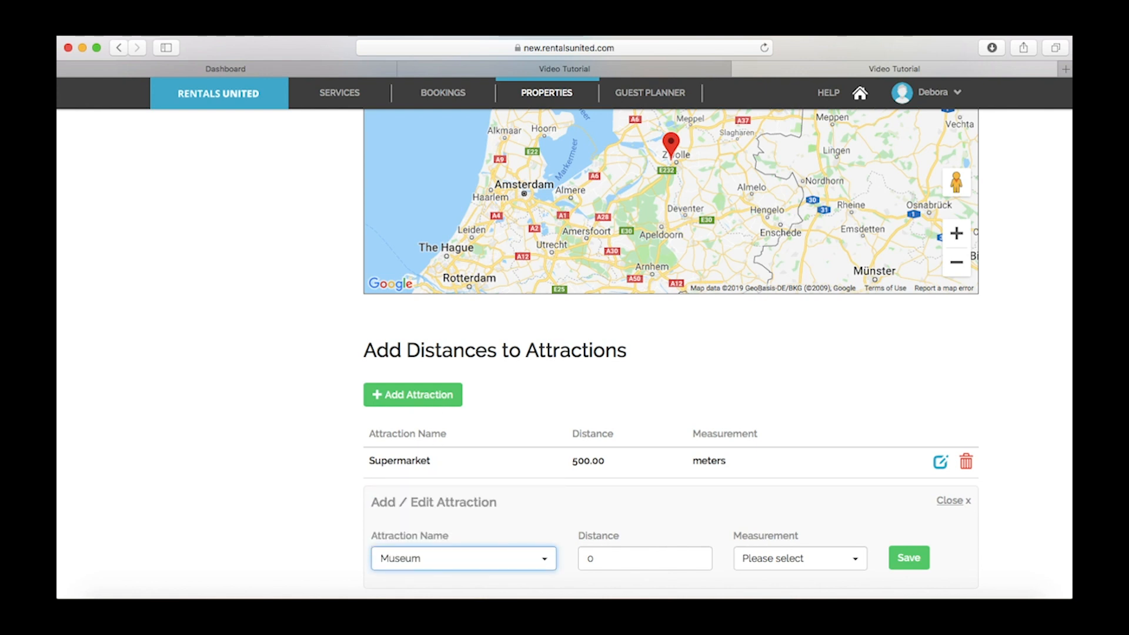
pyautogui.click(588, 558)
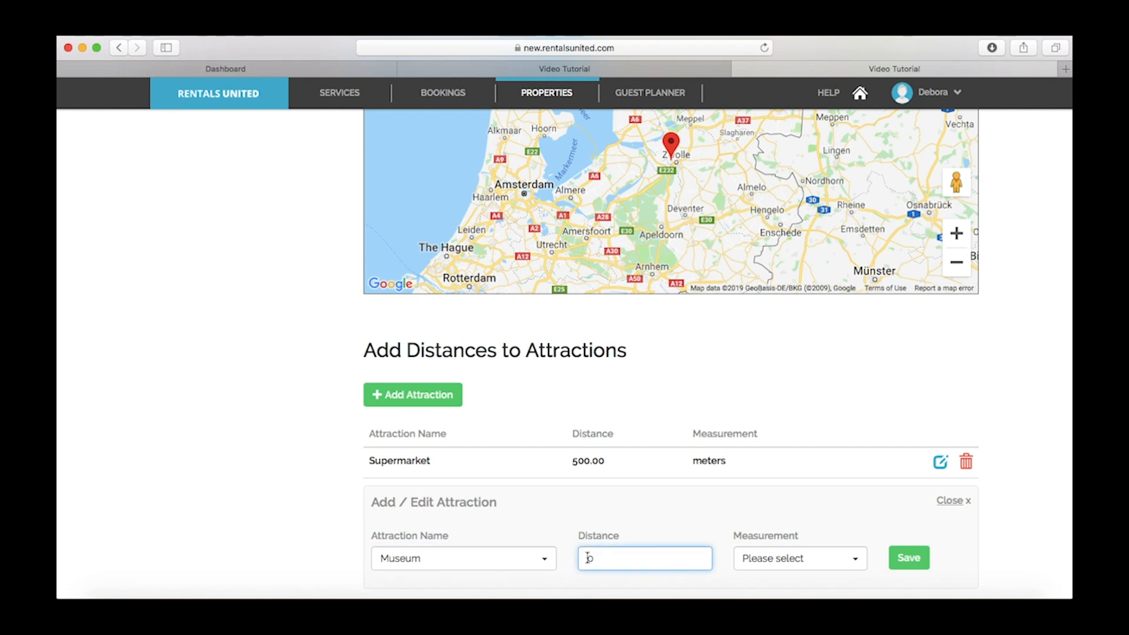
pyautogui.click(779, 565)
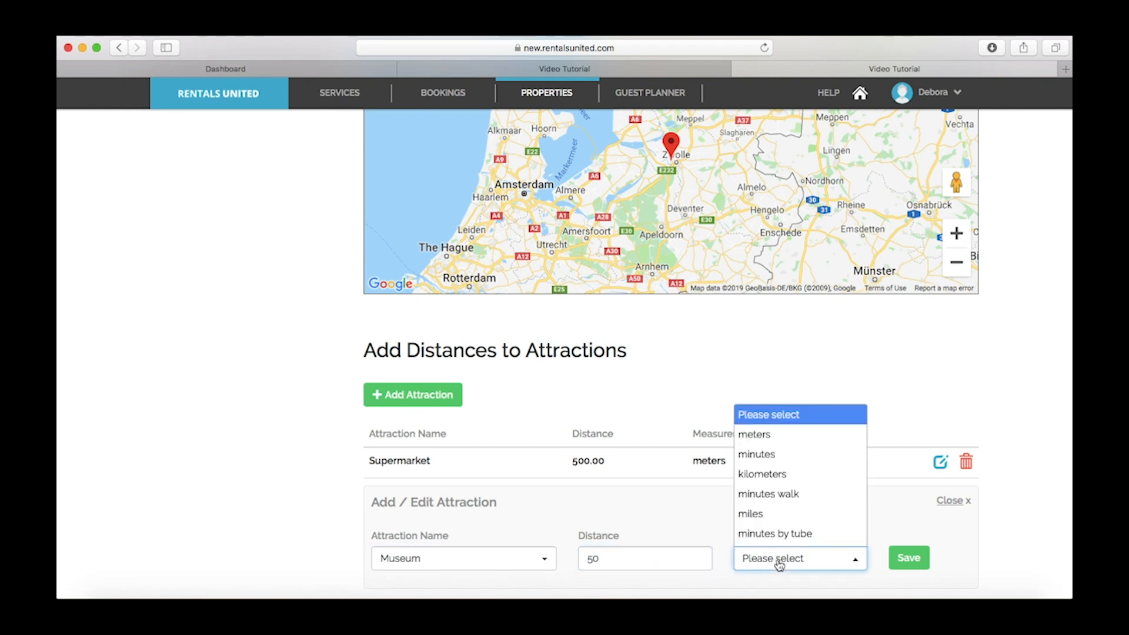
pyautogui.click(787, 443)
pyautogui.click(904, 559)
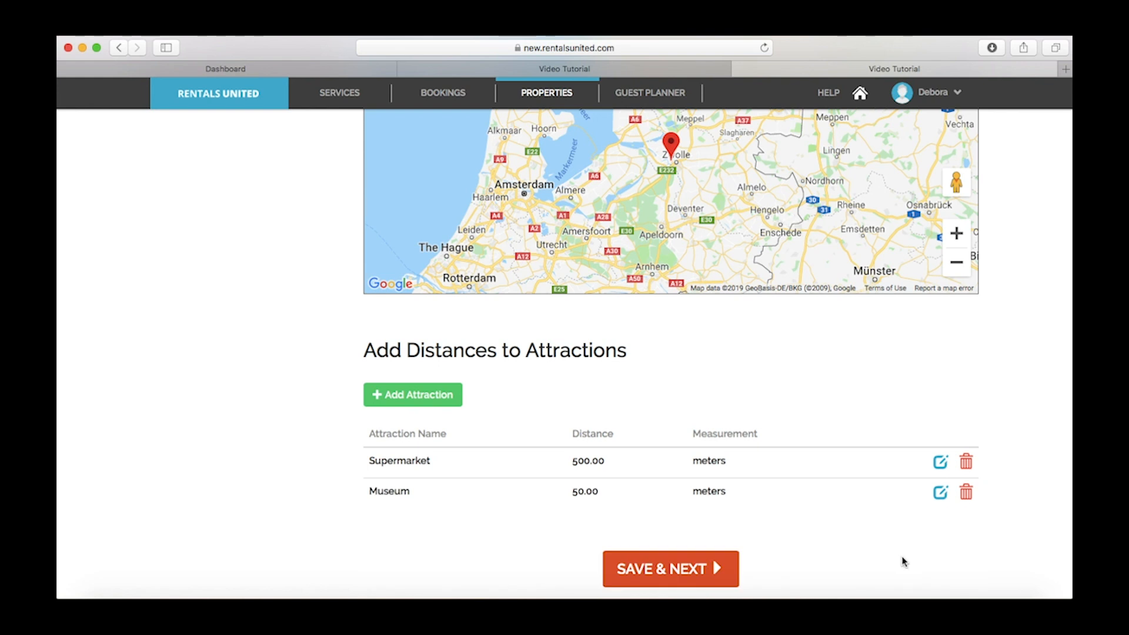
pyautogui.click(686, 568)
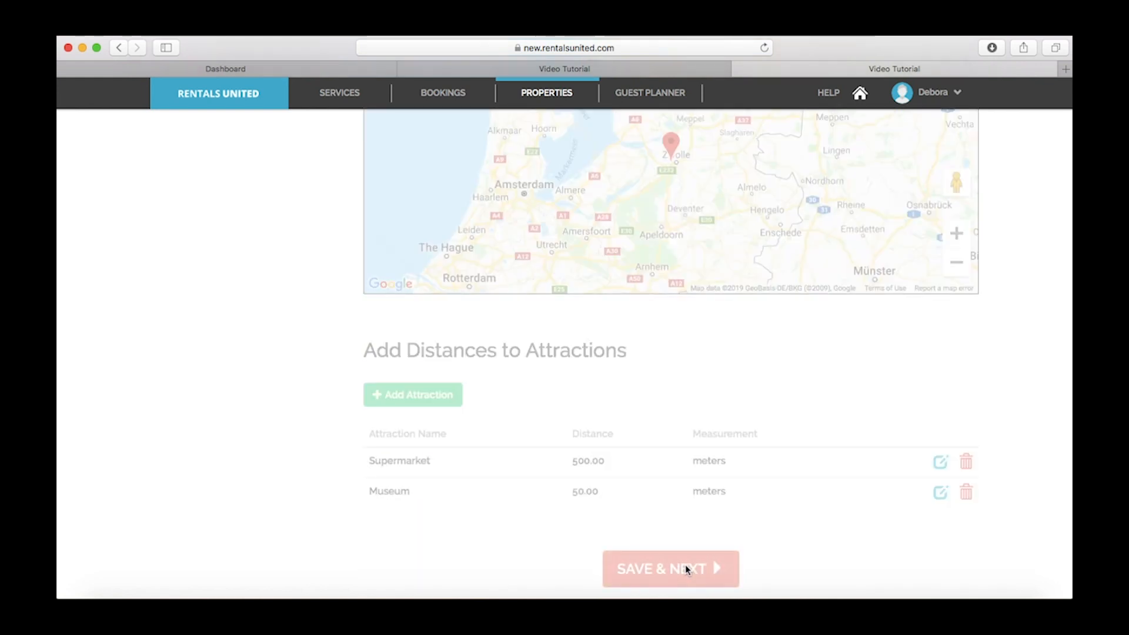
pyautogui.scroll(5, 686, 565)
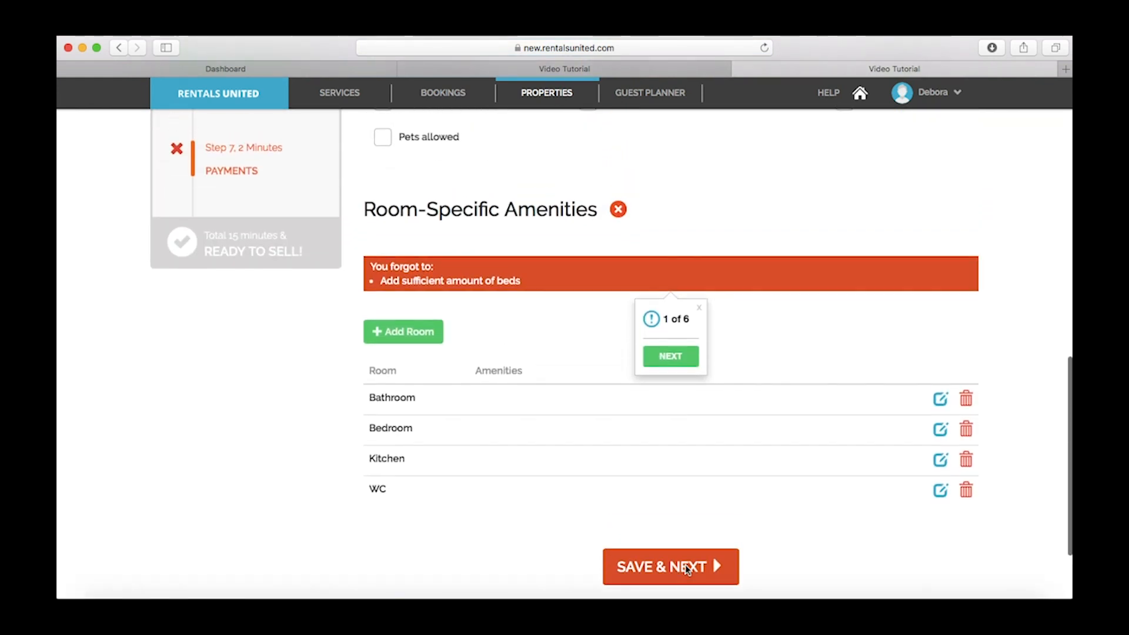
# Tick the Parking amenity and set its type to 'Free parking with garage'
pyautogui.scroll(5, 685, 569)
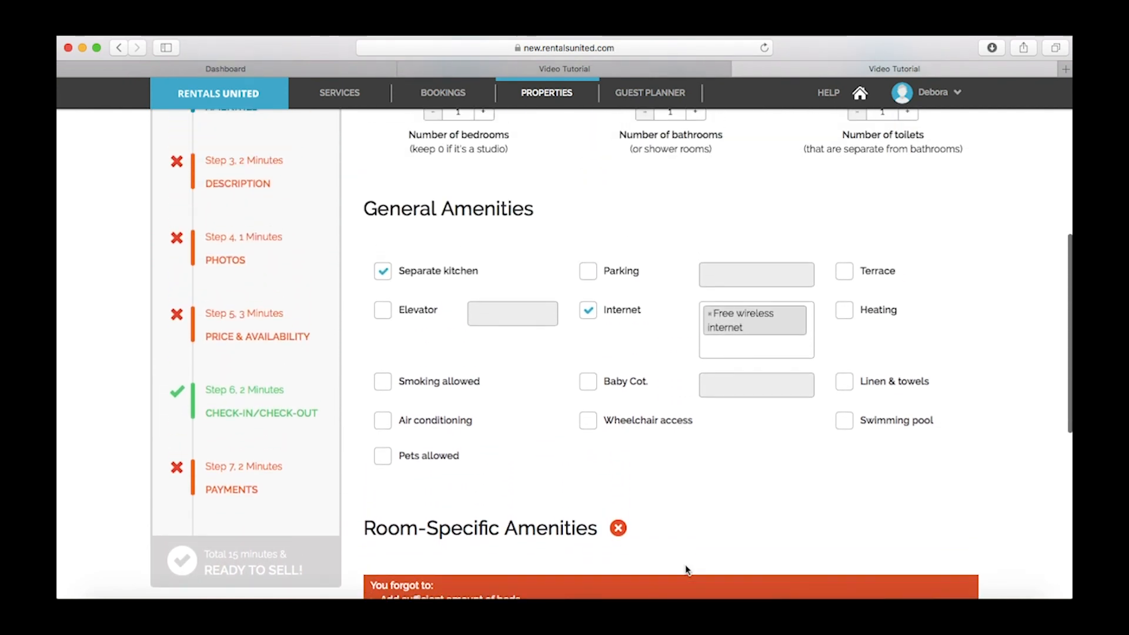
pyautogui.scroll(4, 686, 569)
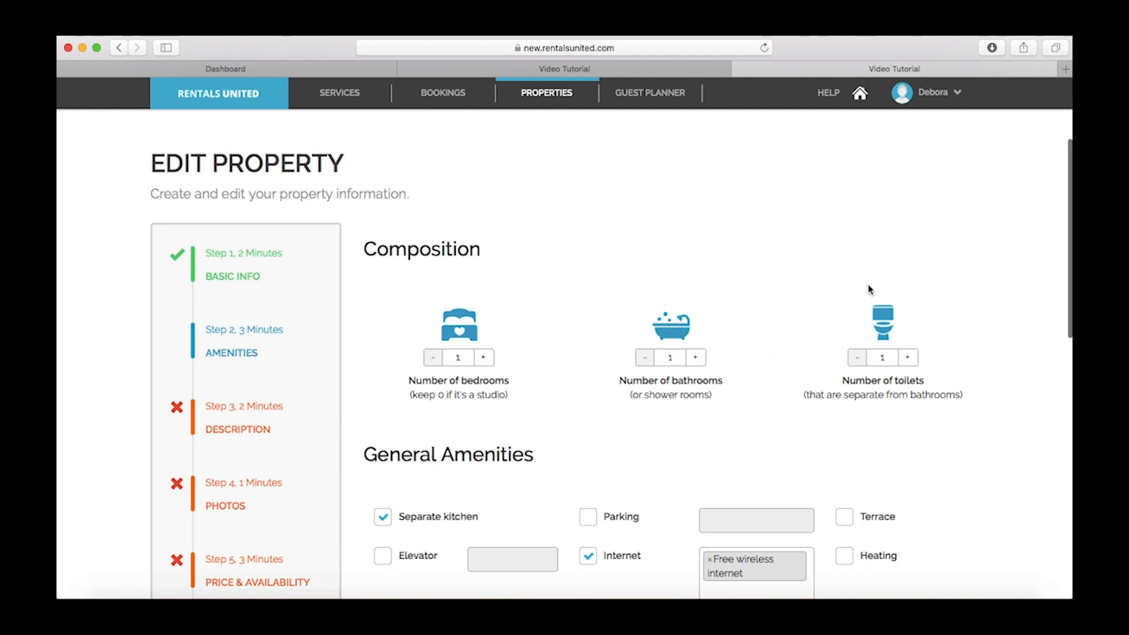
pyautogui.scroll(-5, 869, 290)
pyautogui.scroll(-1, 869, 289)
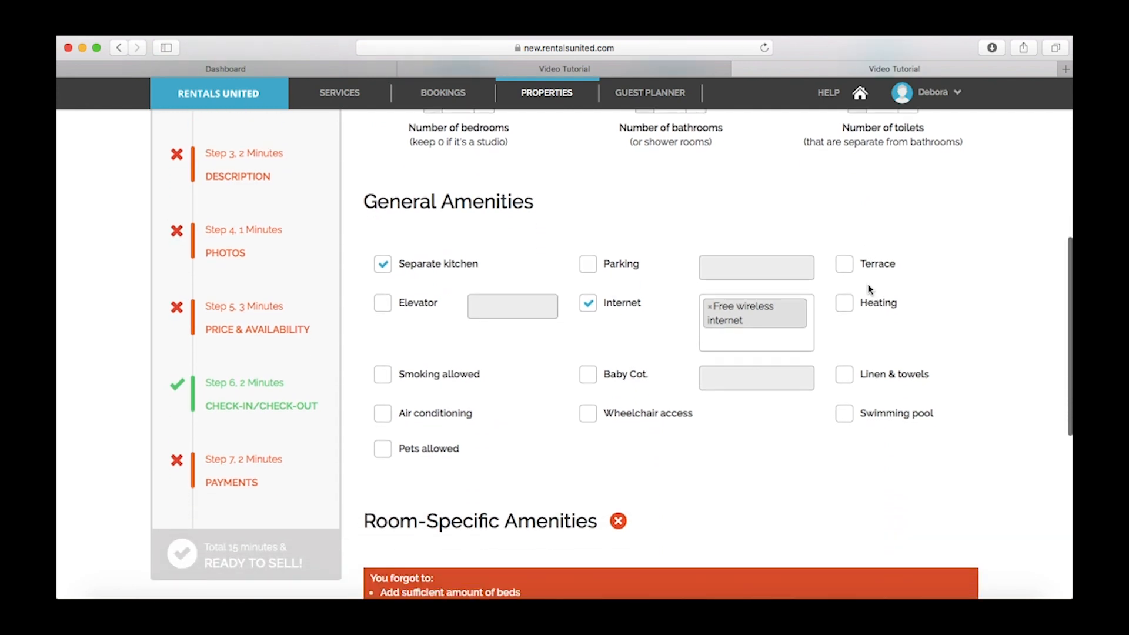
pyautogui.click(590, 268)
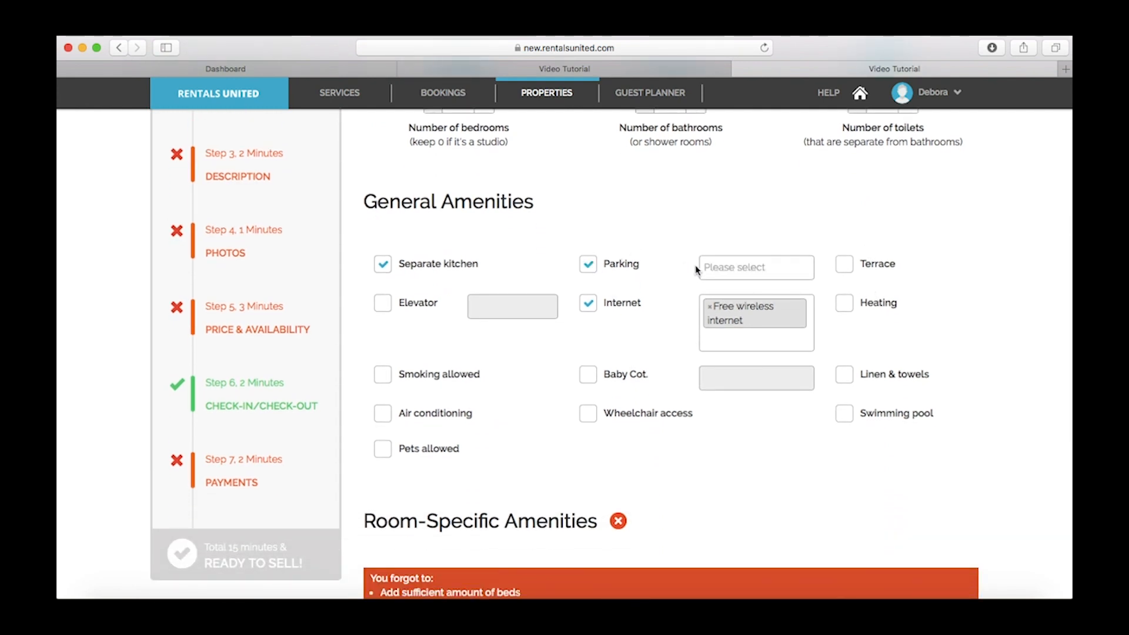
pyautogui.click(720, 266)
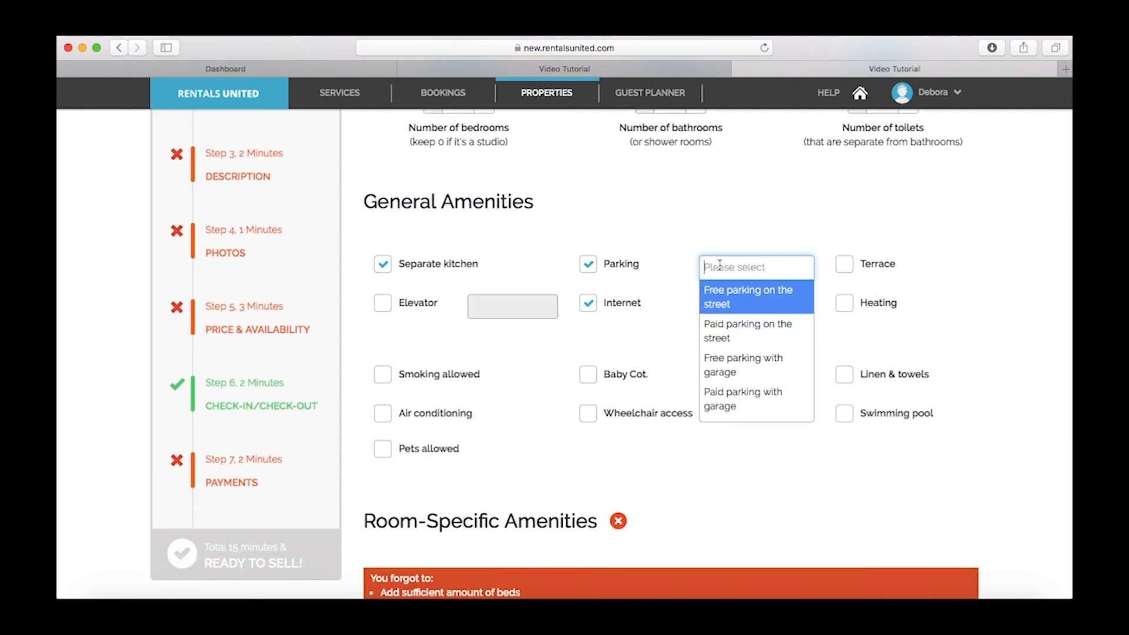
pyautogui.click(760, 353)
pyautogui.scroll(-6, 760, 352)
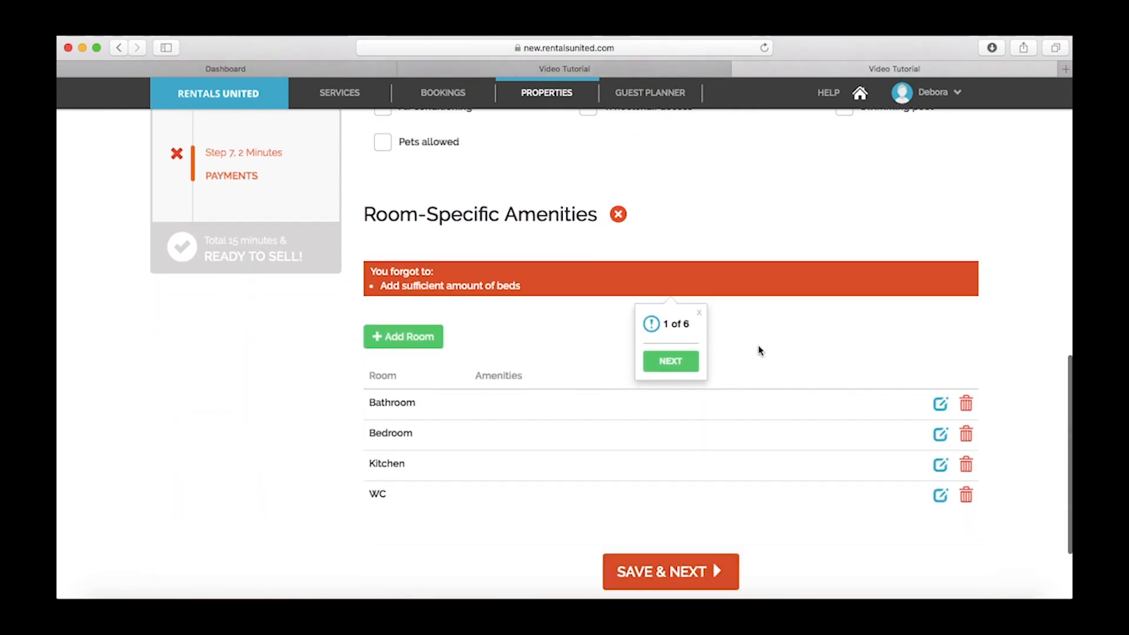
# Add a Bedroom 1 room entry with a double bed amenity and save it
pyautogui.click(420, 322)
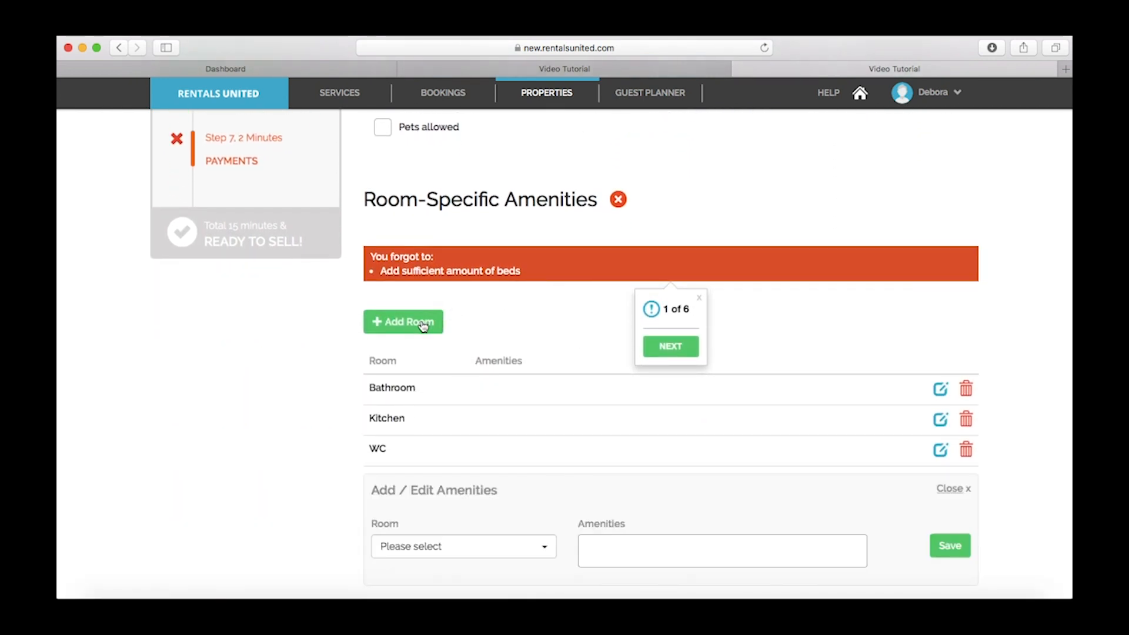
pyautogui.click(463, 546)
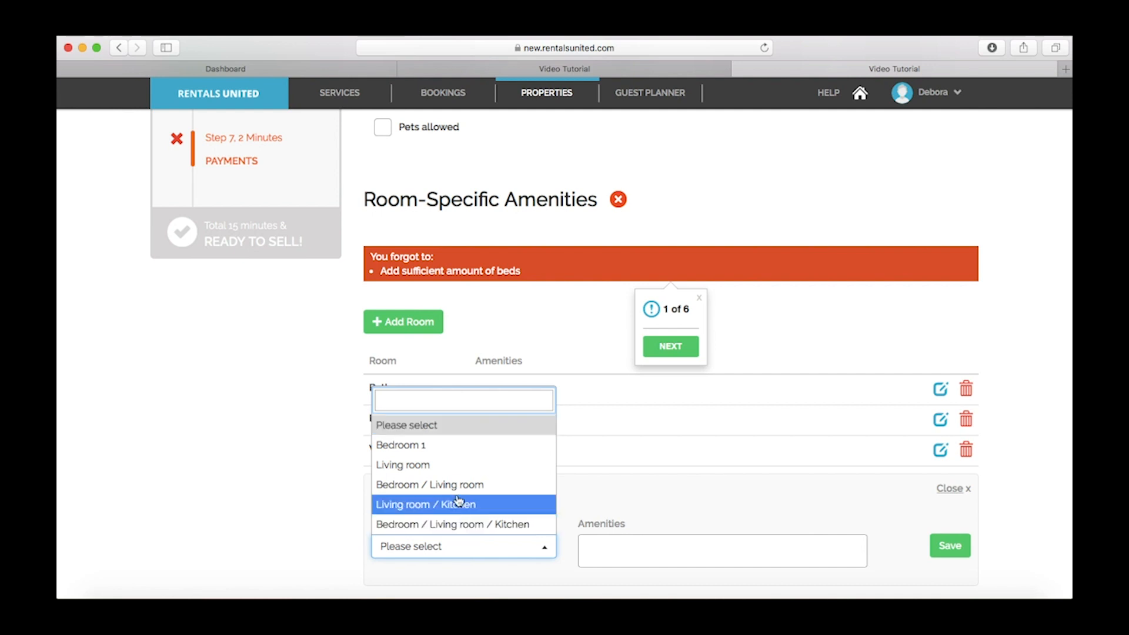
pyautogui.click(452, 447)
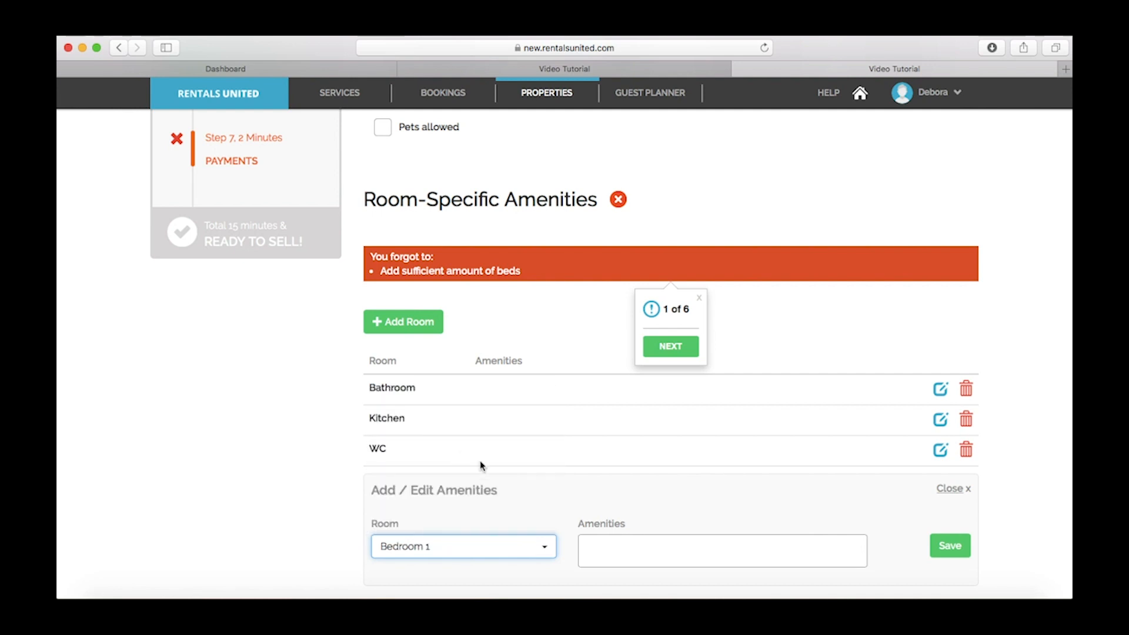
pyautogui.click(599, 542)
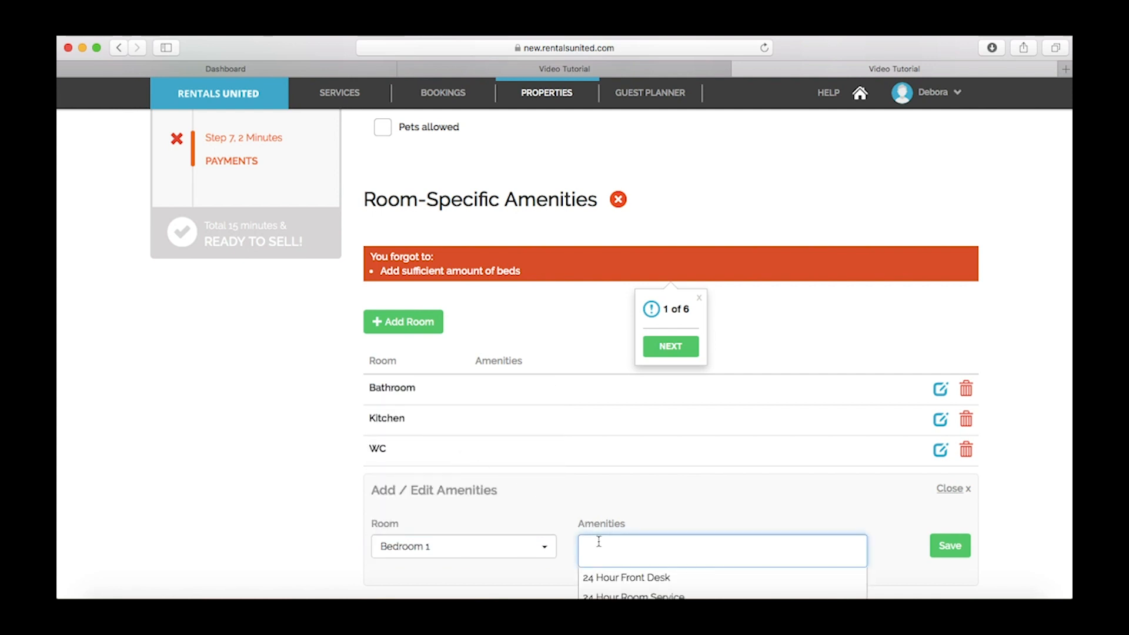
pyautogui.write('doub')
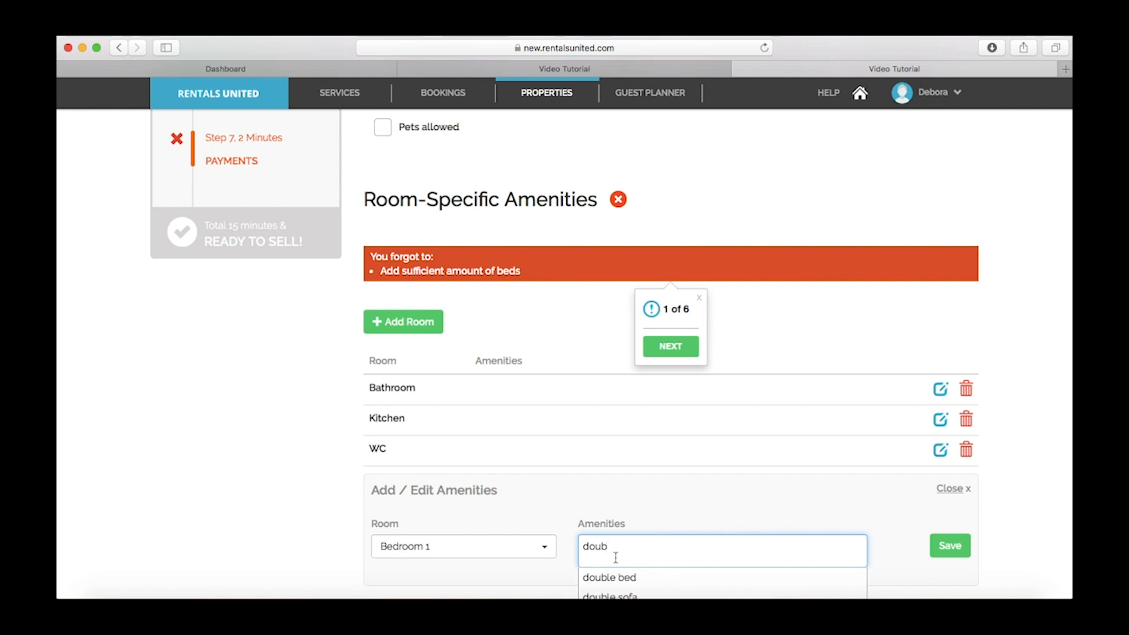
pyautogui.click(622, 584)
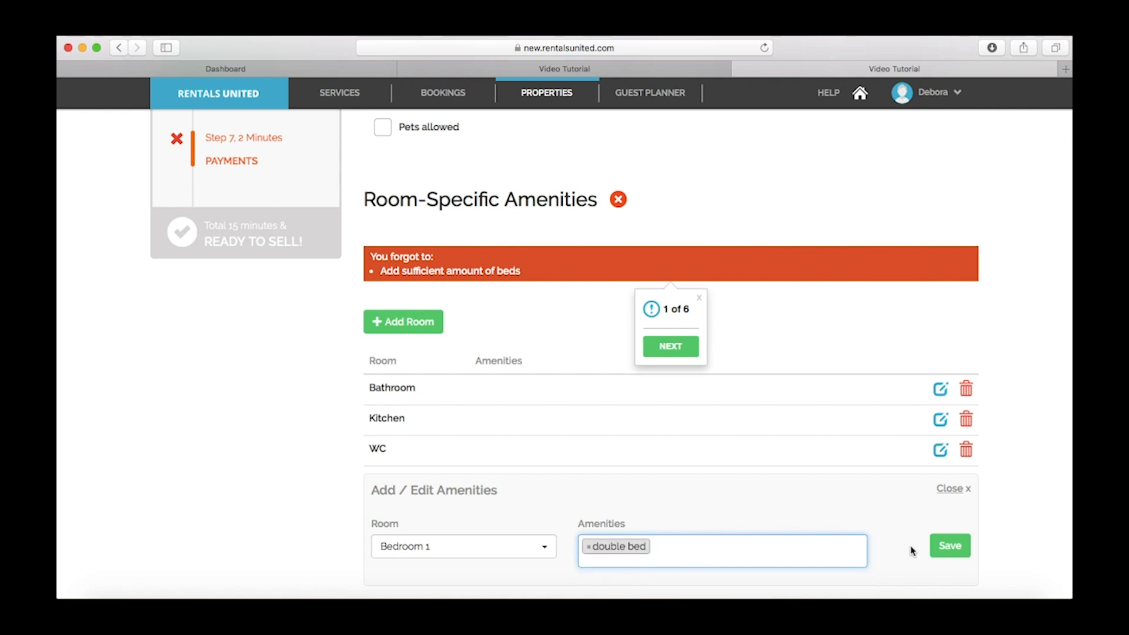
pyautogui.click(944, 548)
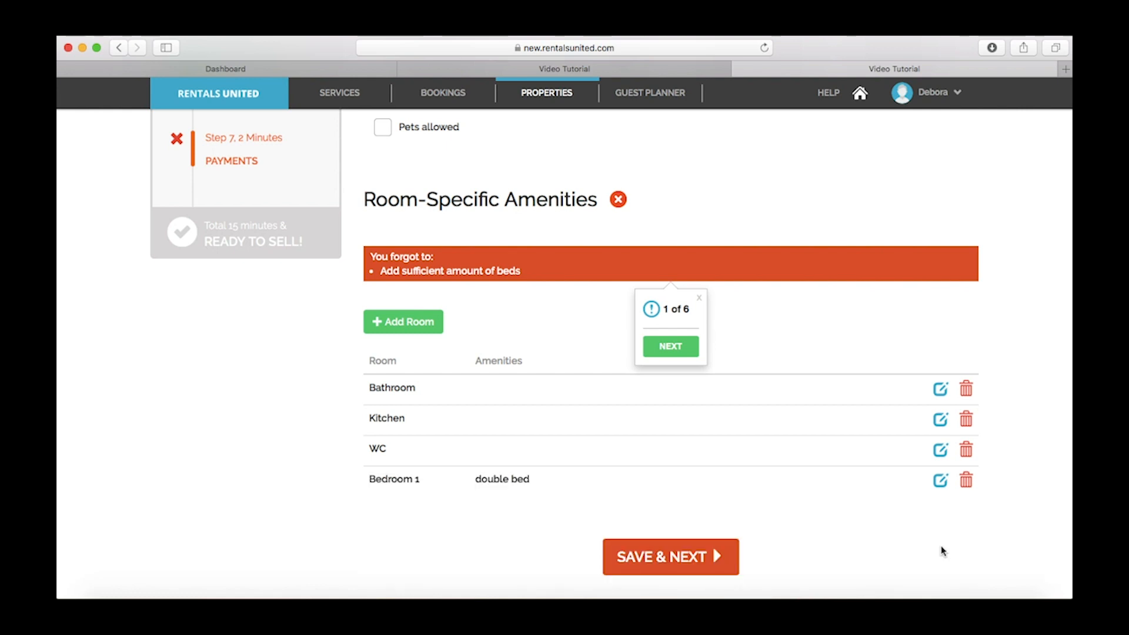
# On the Description step, replace the English text with 'Hi, this is a test property. Please be as descriptive…'
pyautogui.click(702, 555)
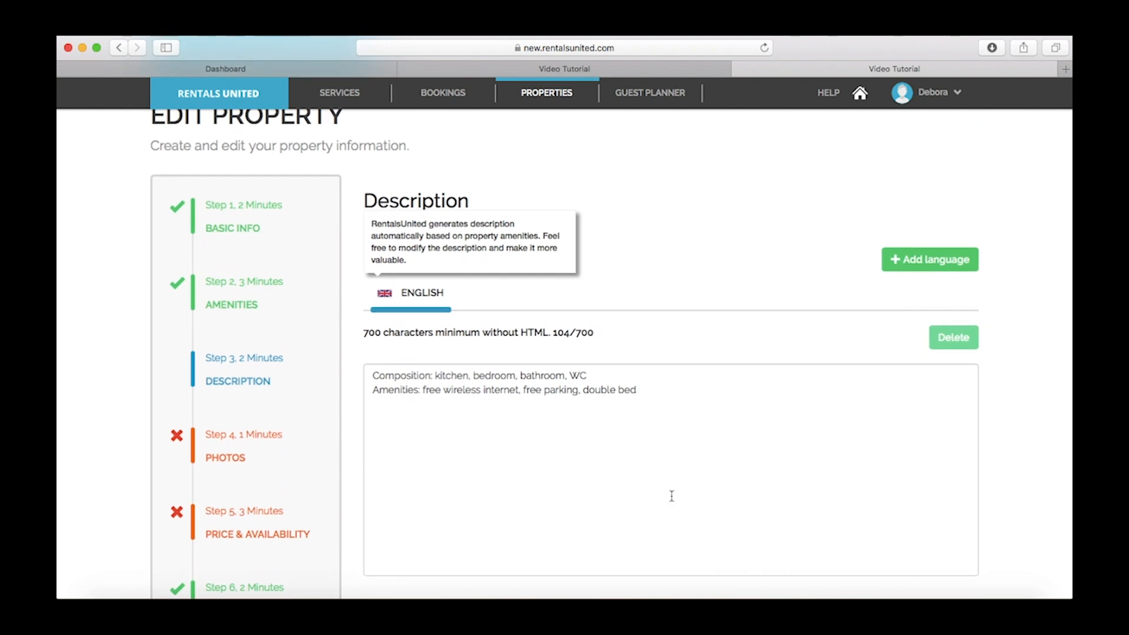
pyautogui.tripleClick(657, 387)
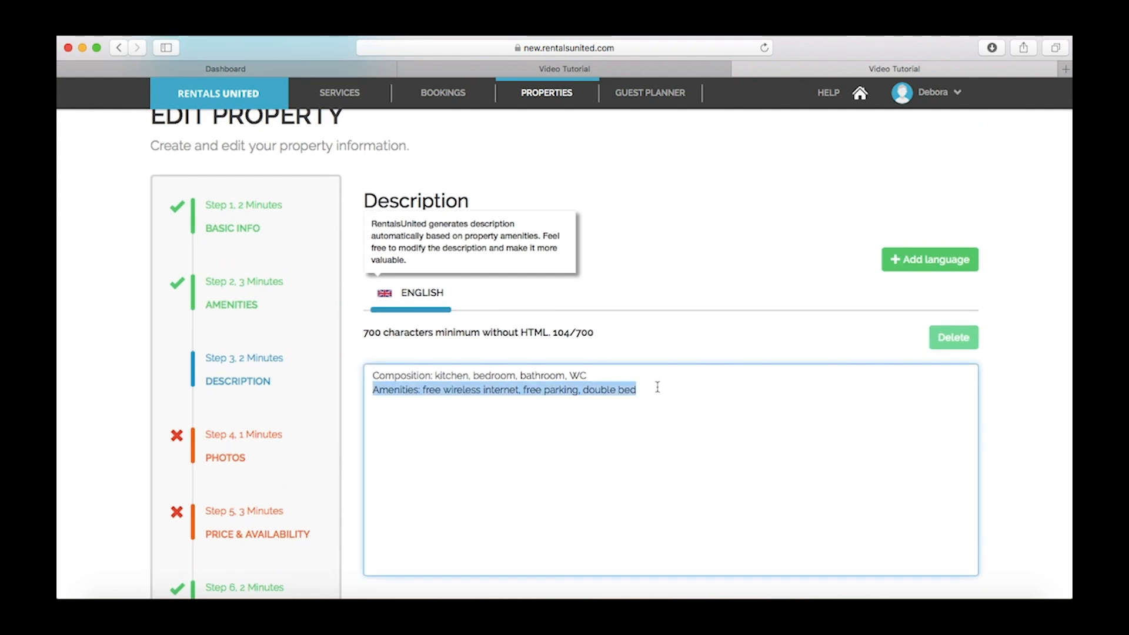
pyautogui.press('super+a')
pyautogui.write('Hi, thi')
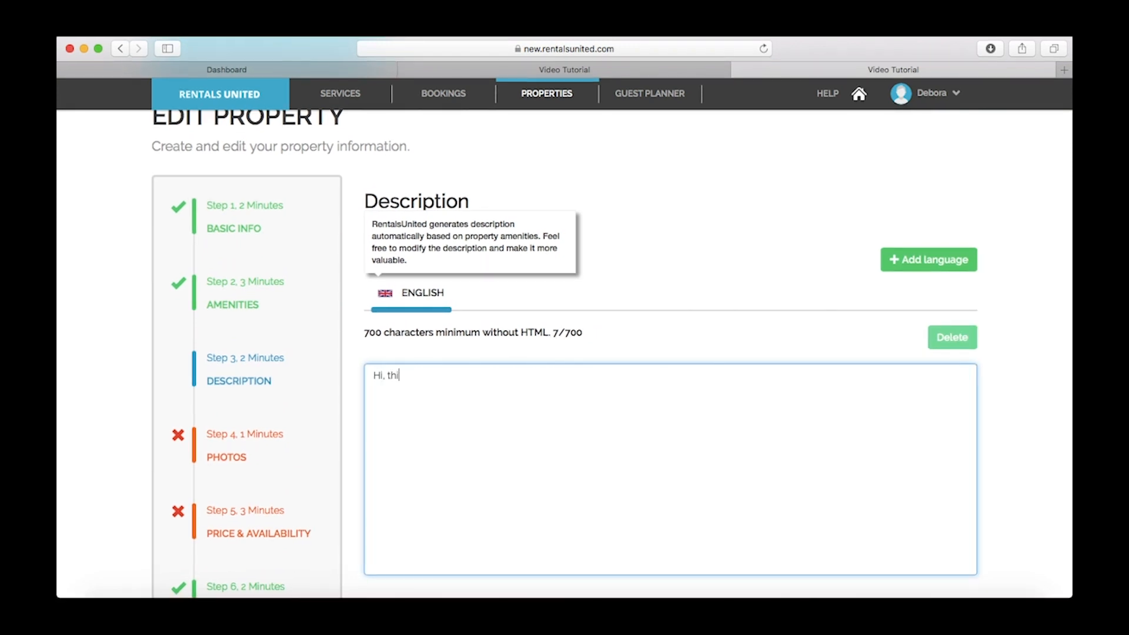
pyautogui.write('s is a test property.')
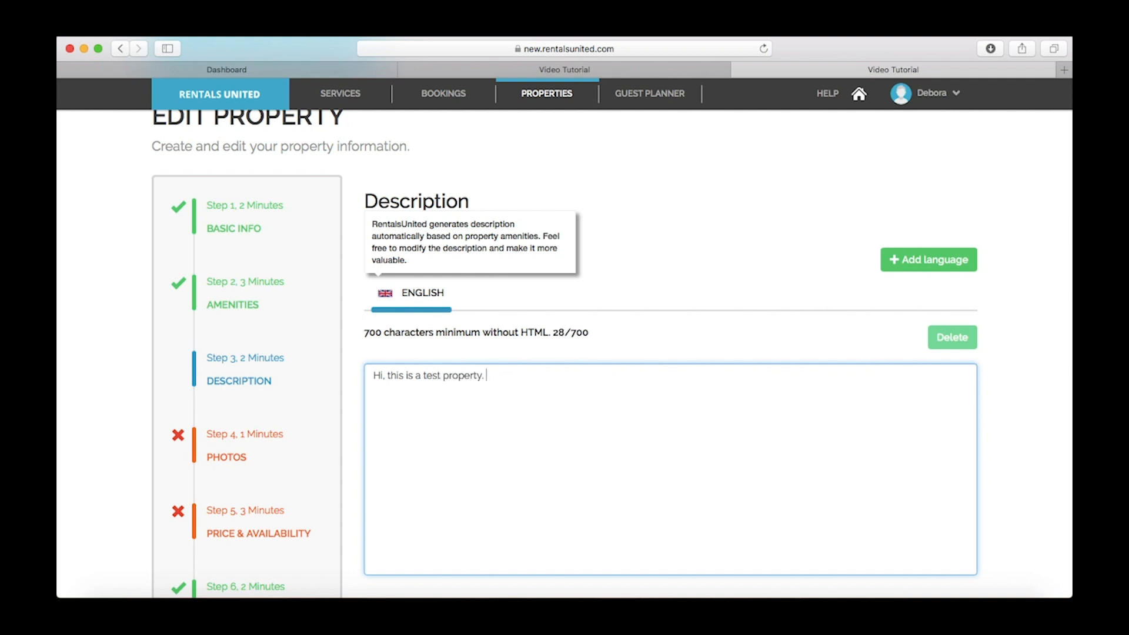
pyautogui.write(' Please be as descriptive as possible')
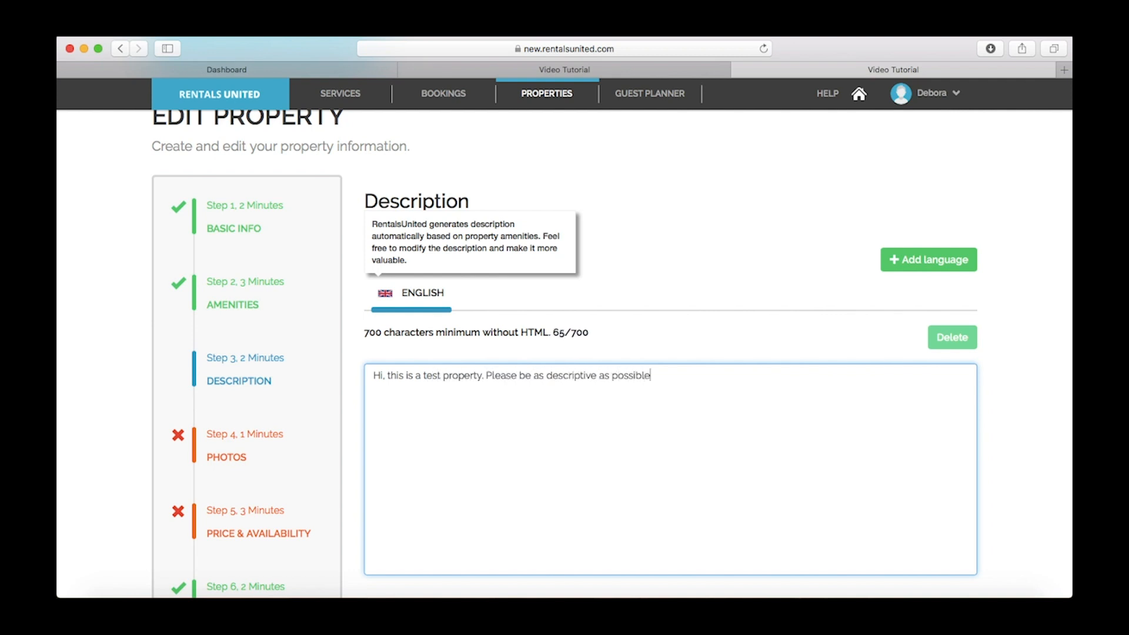
pyautogui.write(' when uploading the')
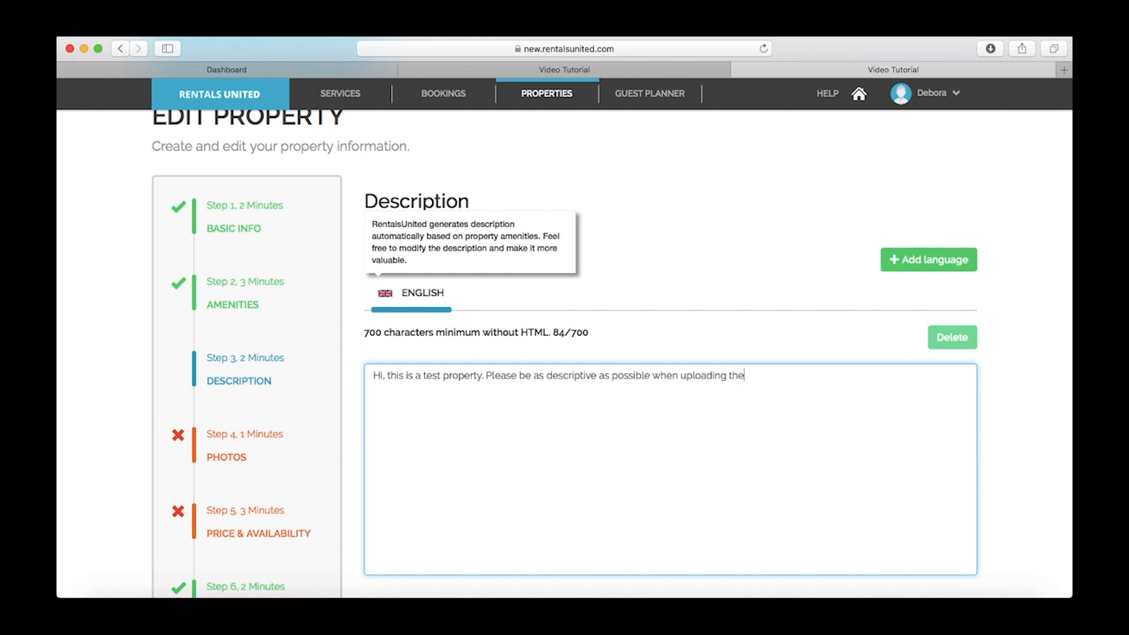
pyautogui.write(' property description.')
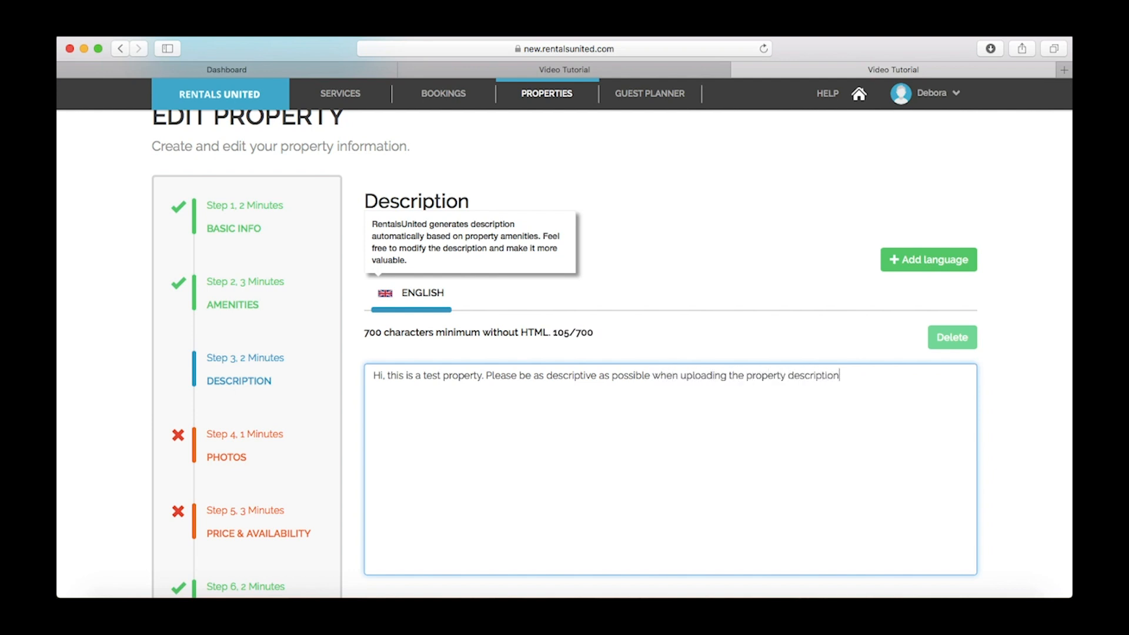
# Add Spanish as a description language, filled by Google translation of the English text
pyautogui.click(934, 265)
pyautogui.click(637, 365)
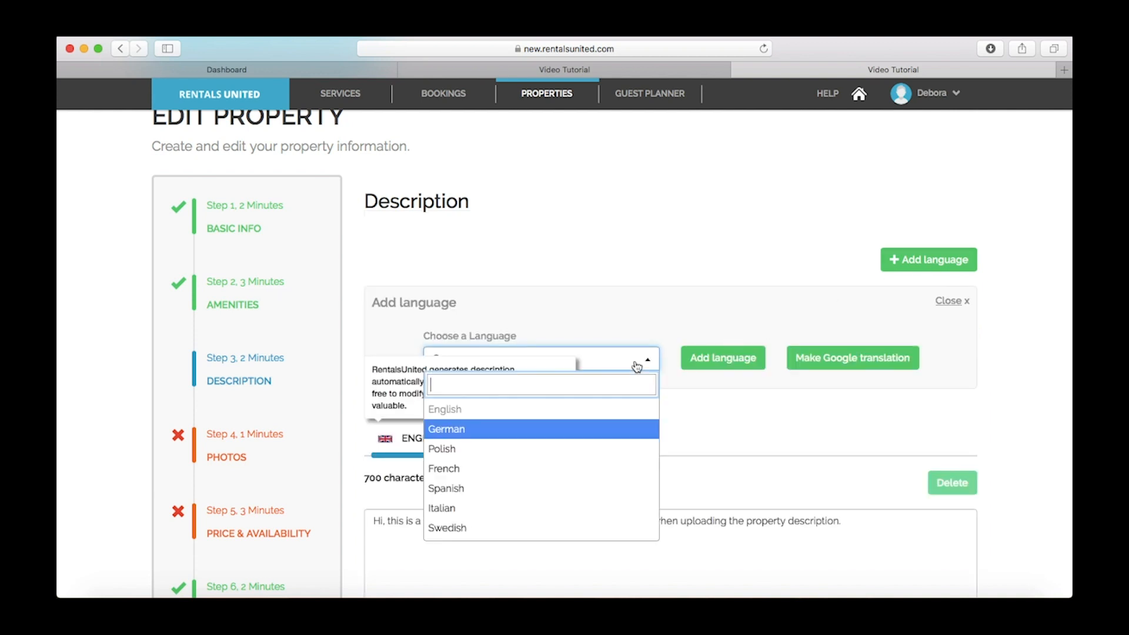
pyautogui.click(563, 488)
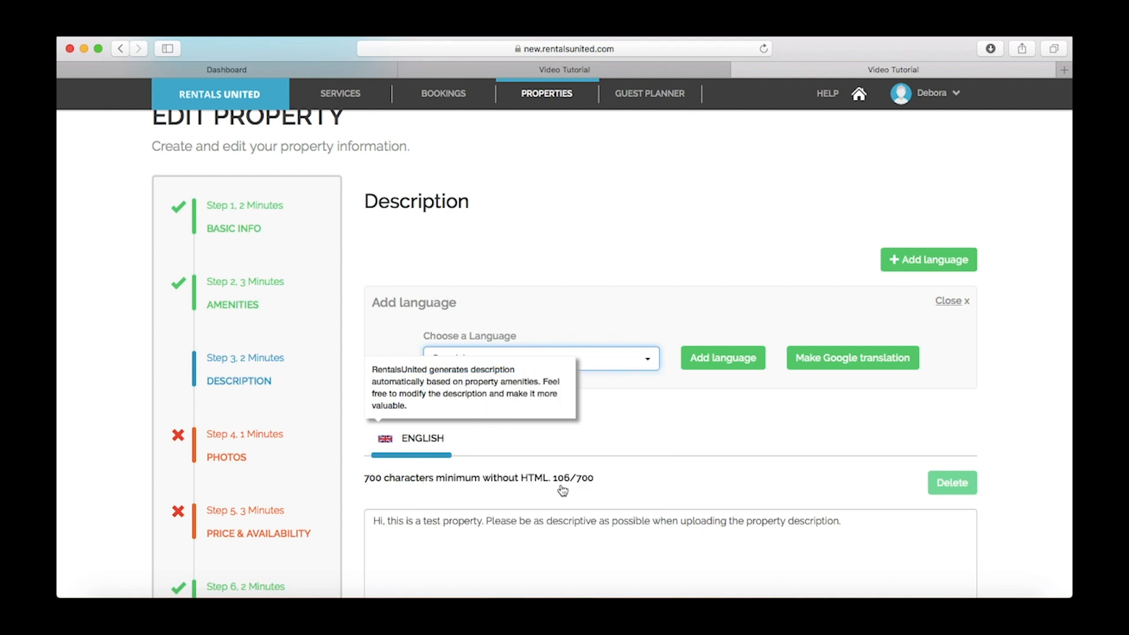
pyautogui.click(799, 361)
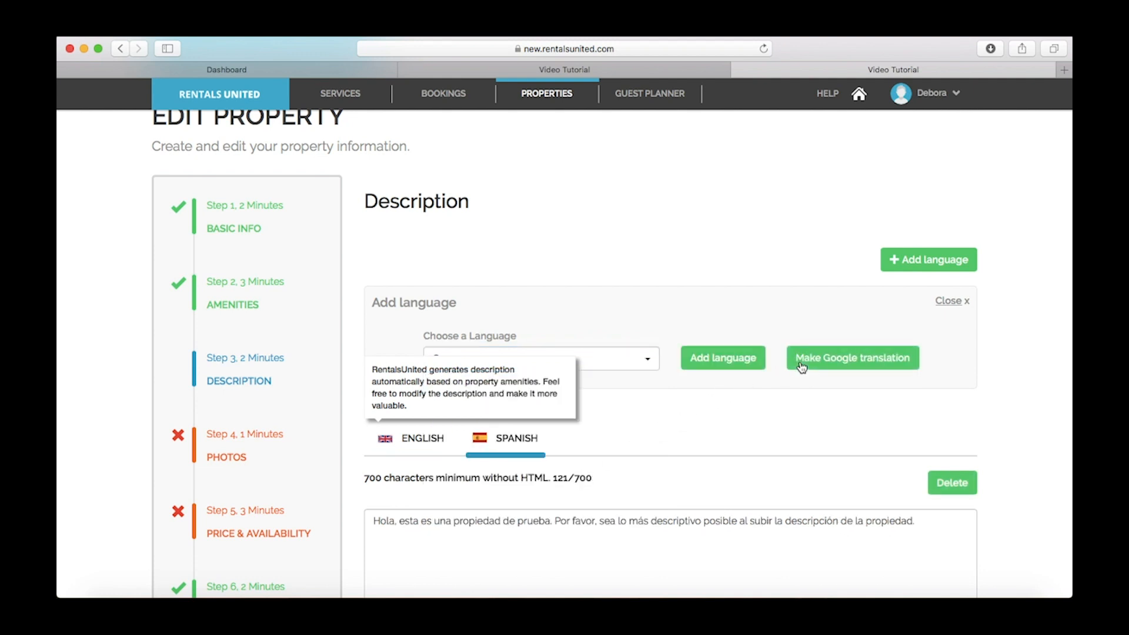
pyautogui.scroll(-3, 802, 367)
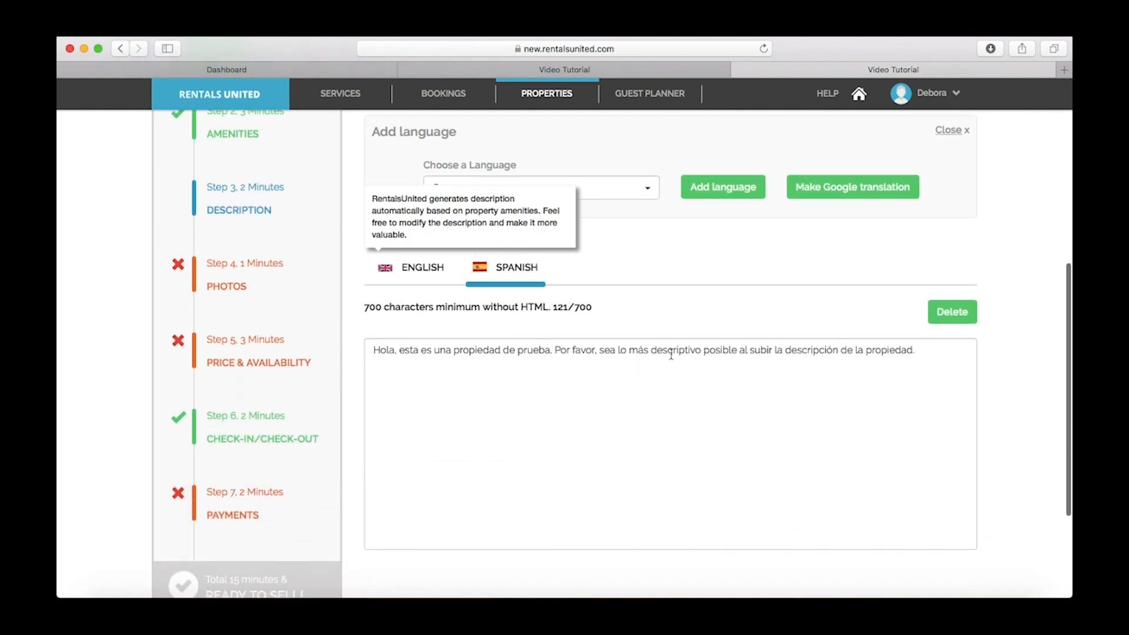
pyautogui.scroll(-3, 931, 349)
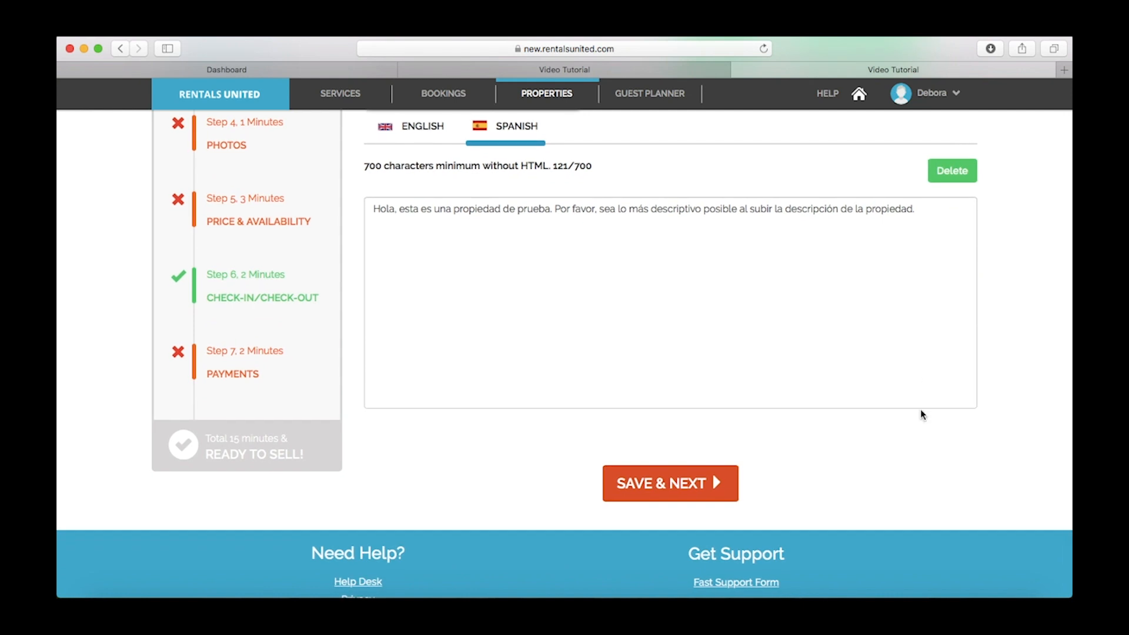
# Save the description and upload the 'Interior room' image as a property photo
pyautogui.click(676, 484)
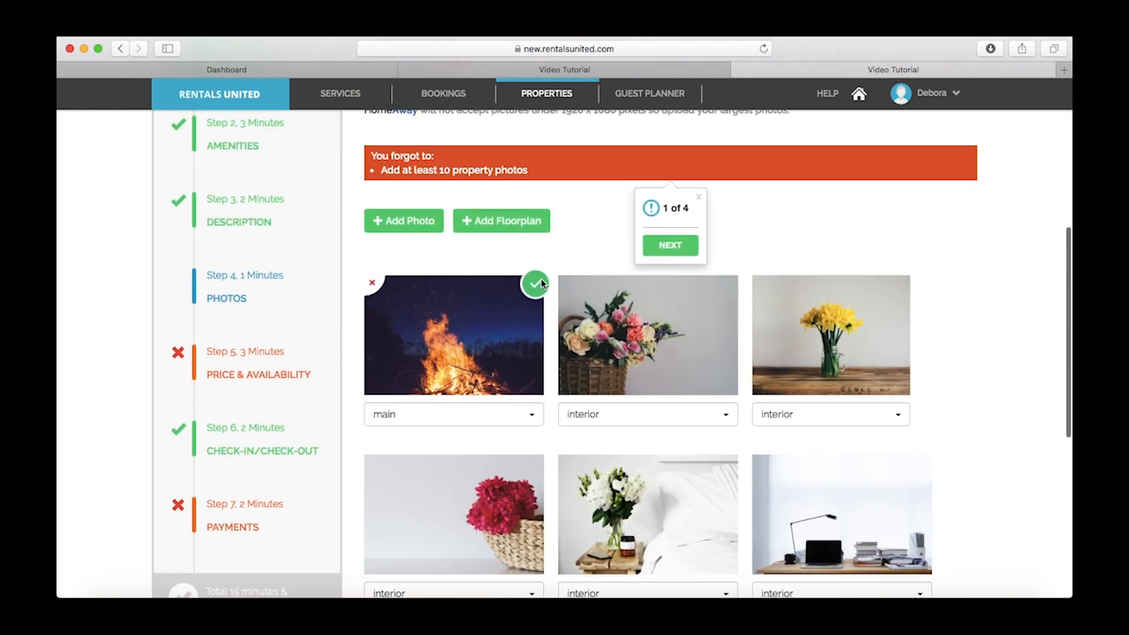
pyautogui.scroll(2, 541, 279)
pyautogui.click(391, 344)
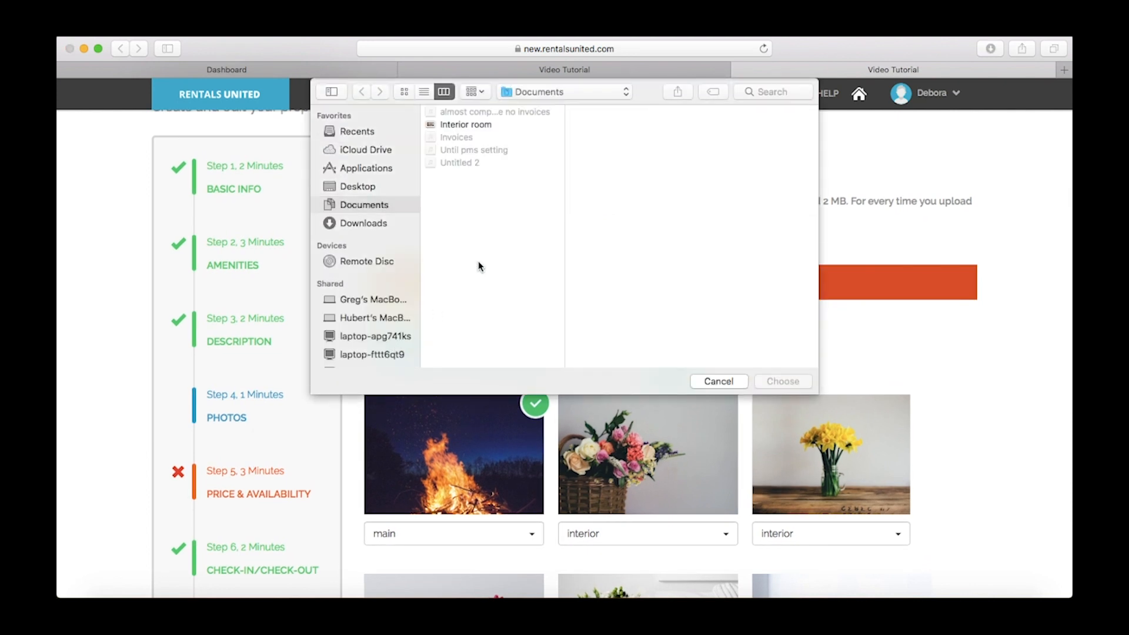
pyautogui.click(485, 123)
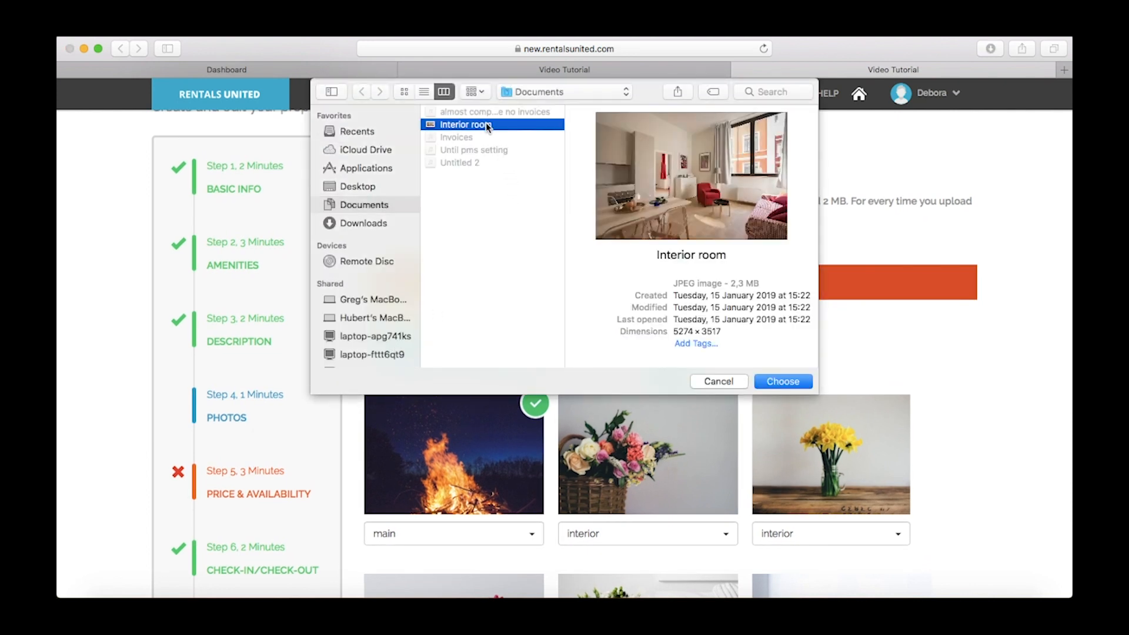
pyautogui.click(771, 382)
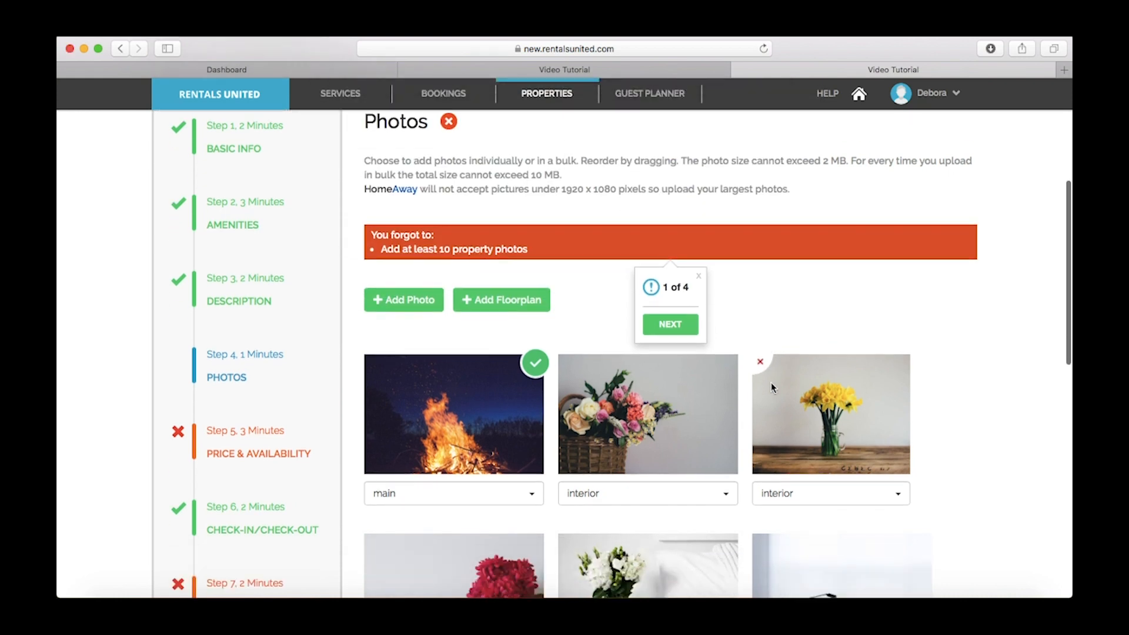
pyautogui.scroll(-10, 772, 386)
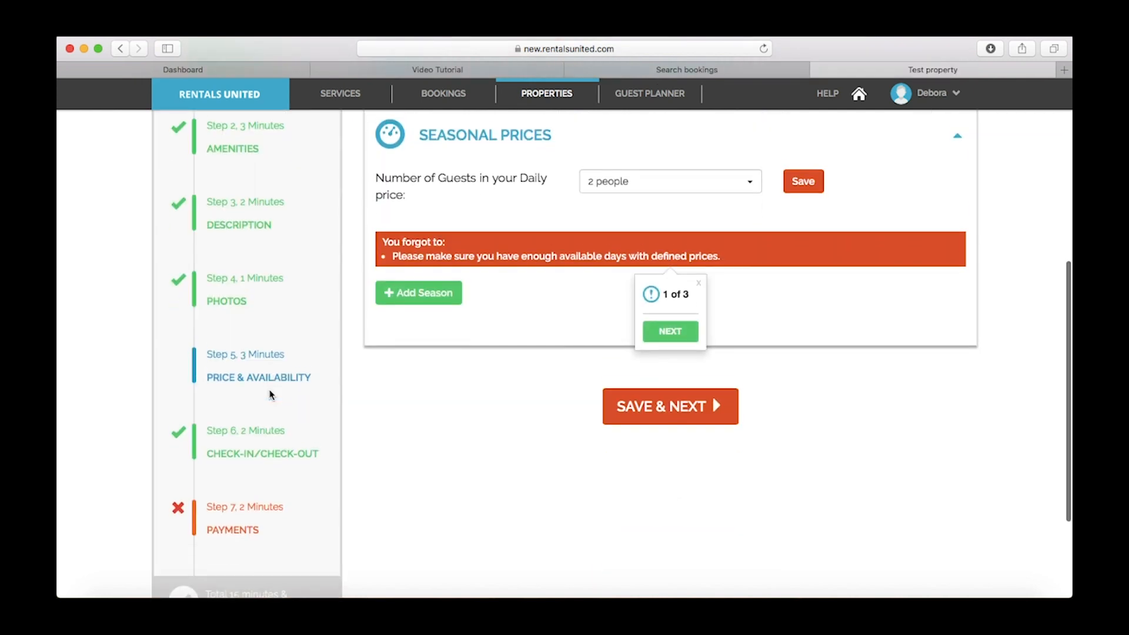
# In availability settings, inspect the new iCal import form's fields and close it without saving
pyautogui.scroll(-2, 416, 391)
pyautogui.scroll(4, 674, 455)
pyautogui.scroll(2, 673, 451)
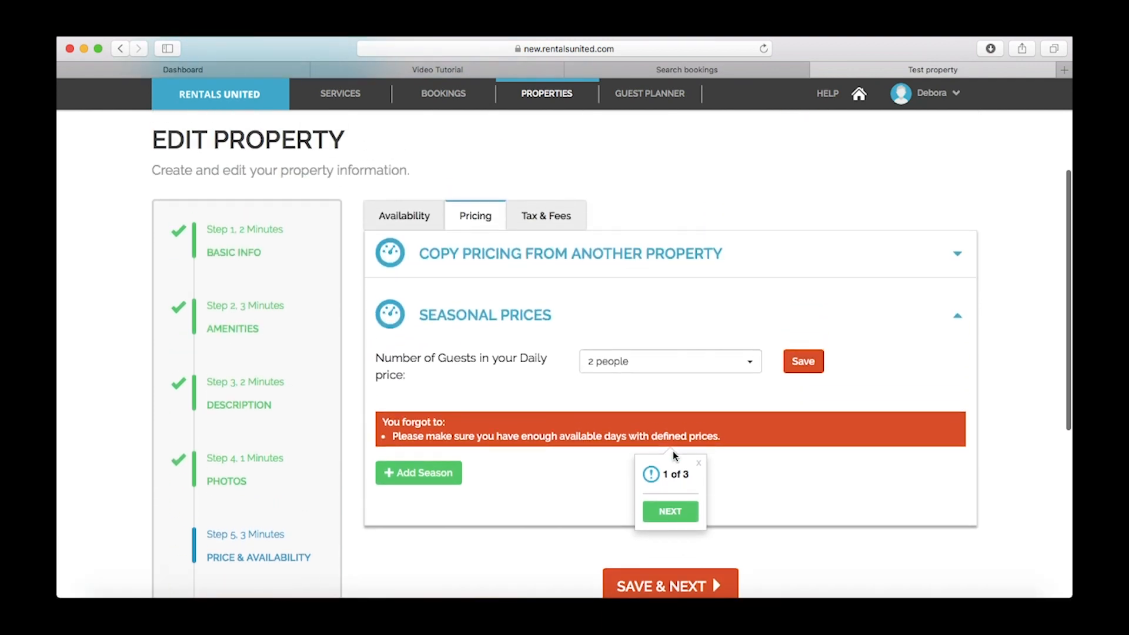
pyautogui.click(429, 224)
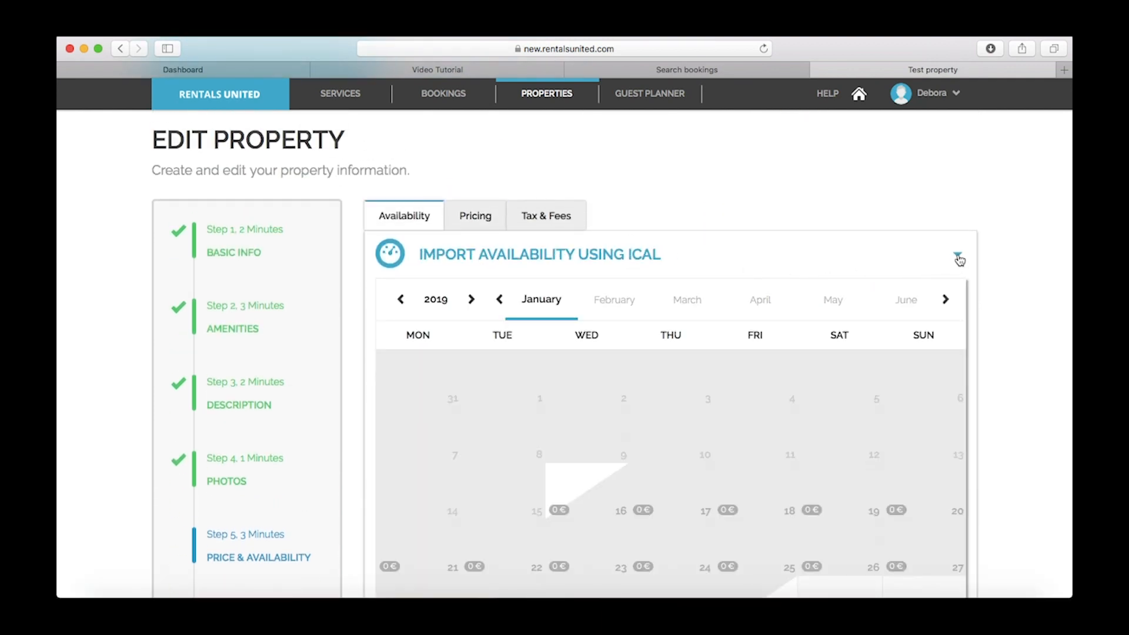
pyautogui.click(958, 257)
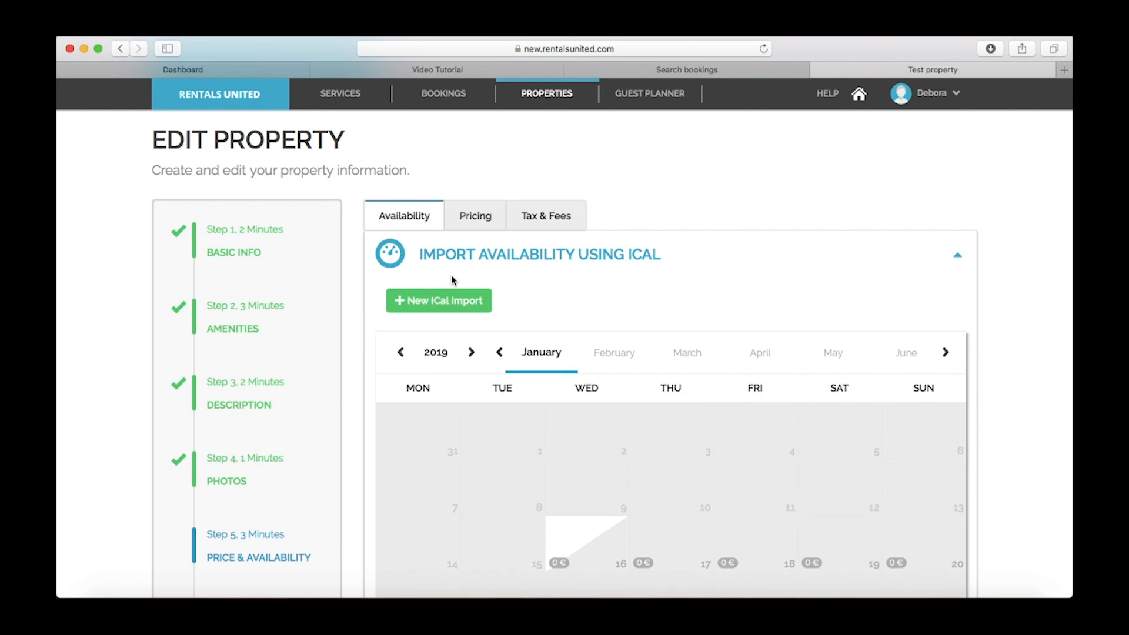
pyautogui.click(430, 306)
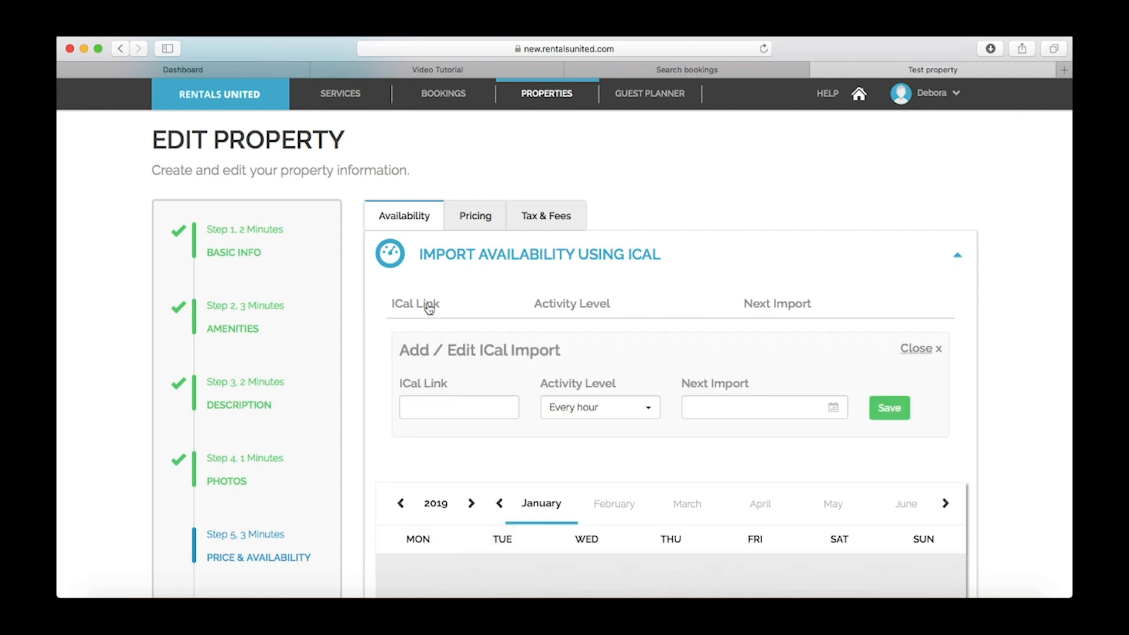
pyautogui.click(446, 406)
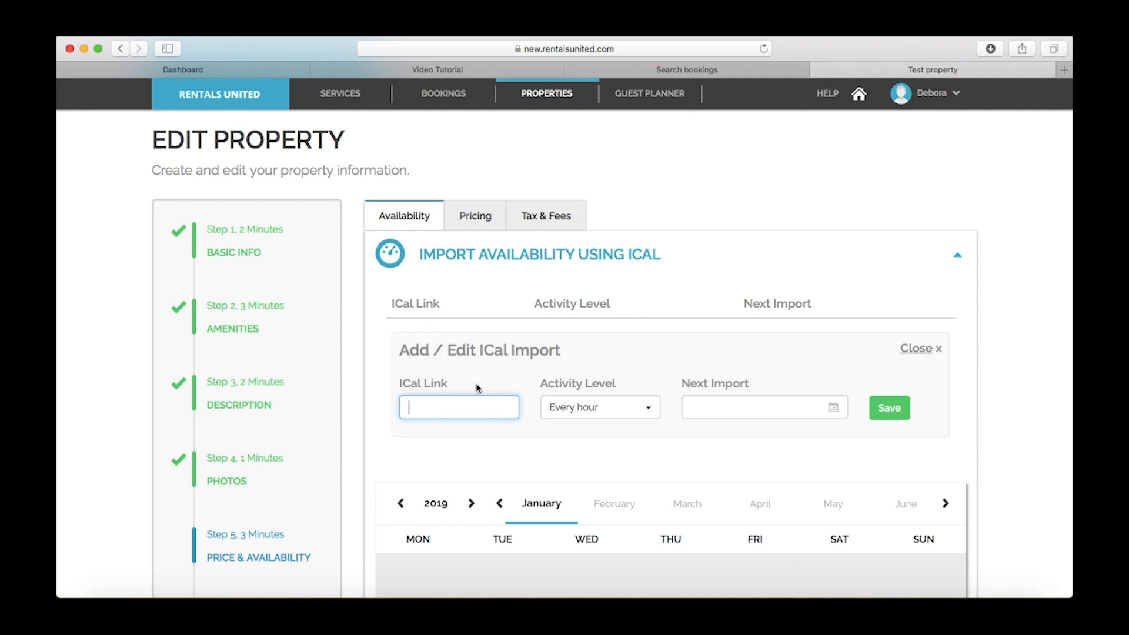
pyautogui.click(631, 409)
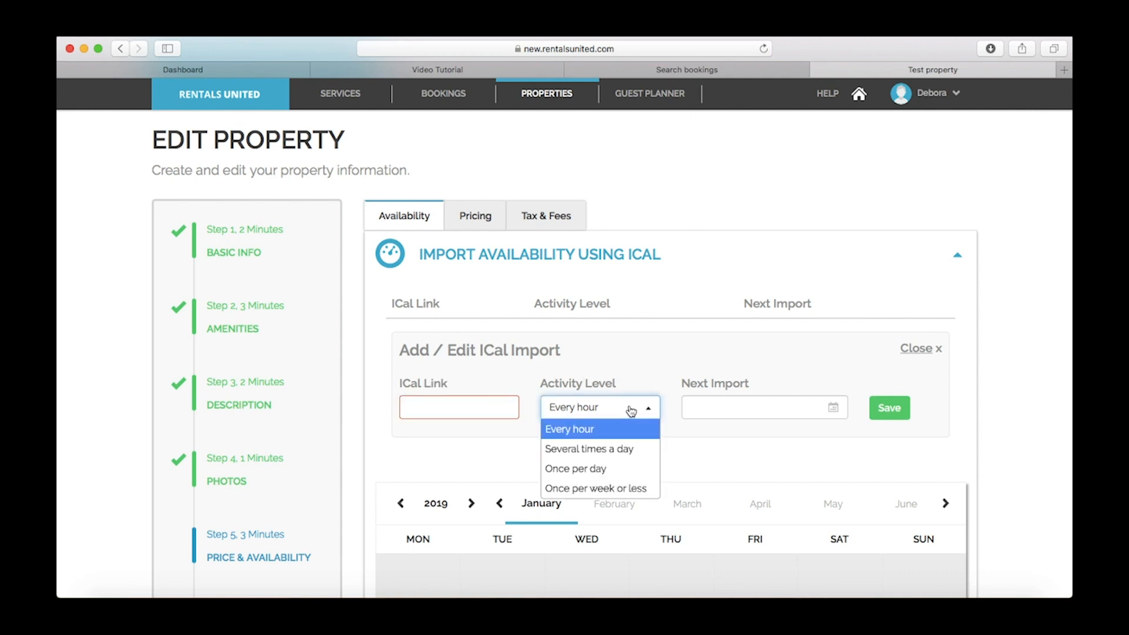
pyautogui.click(776, 403)
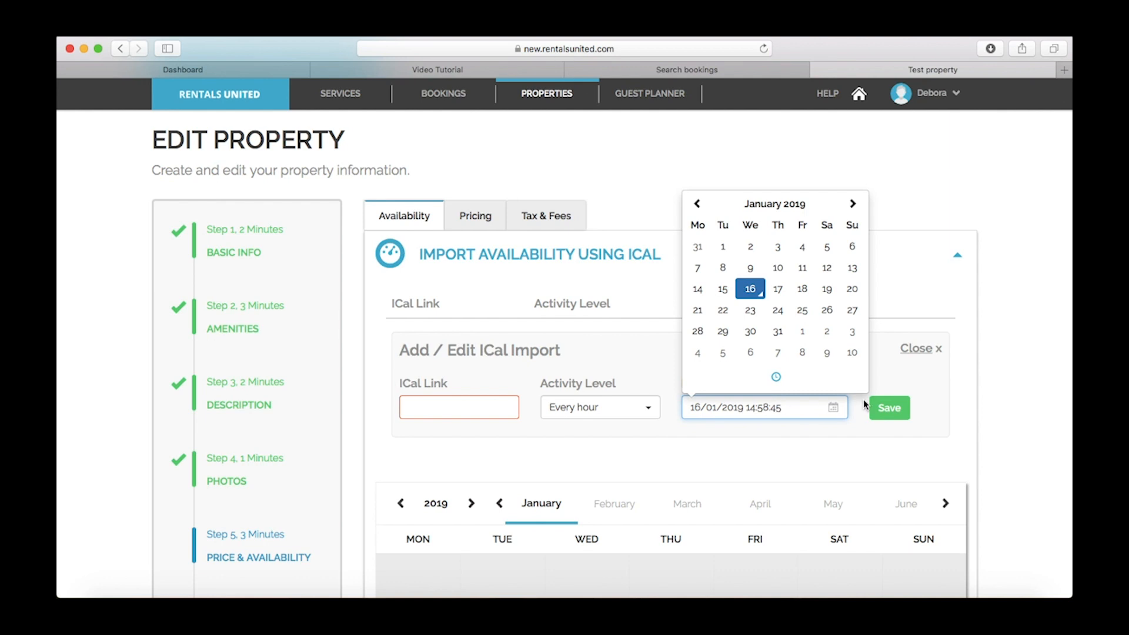
pyautogui.click(921, 351)
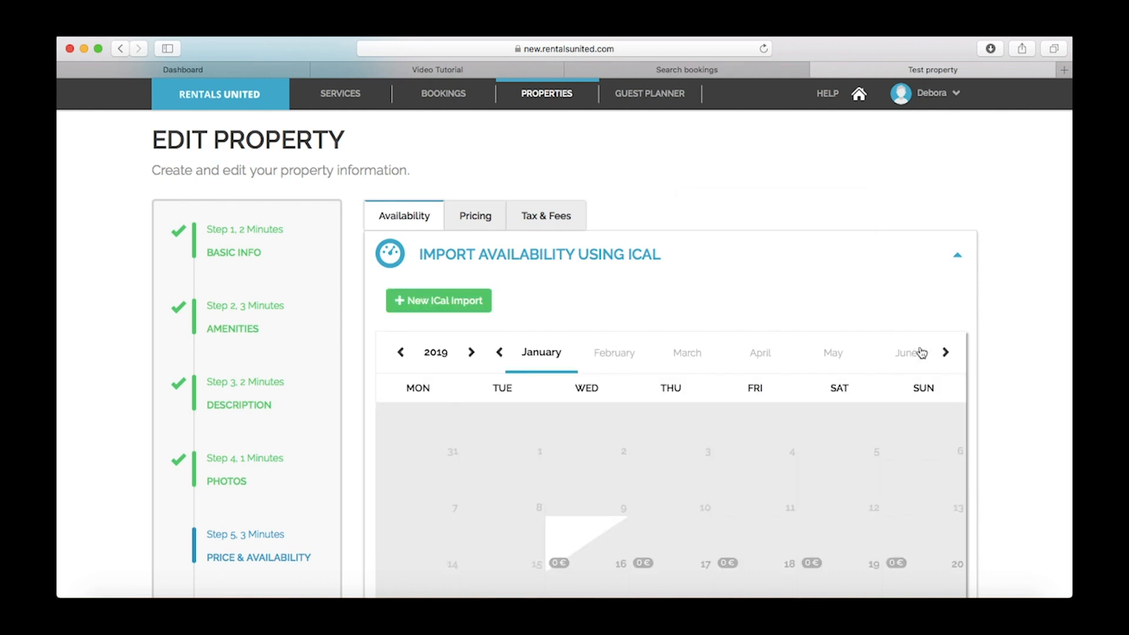
# Set 16–31 January 2019 to Available and save, then select 24–26 January
pyautogui.scroll(-5, 601, 386)
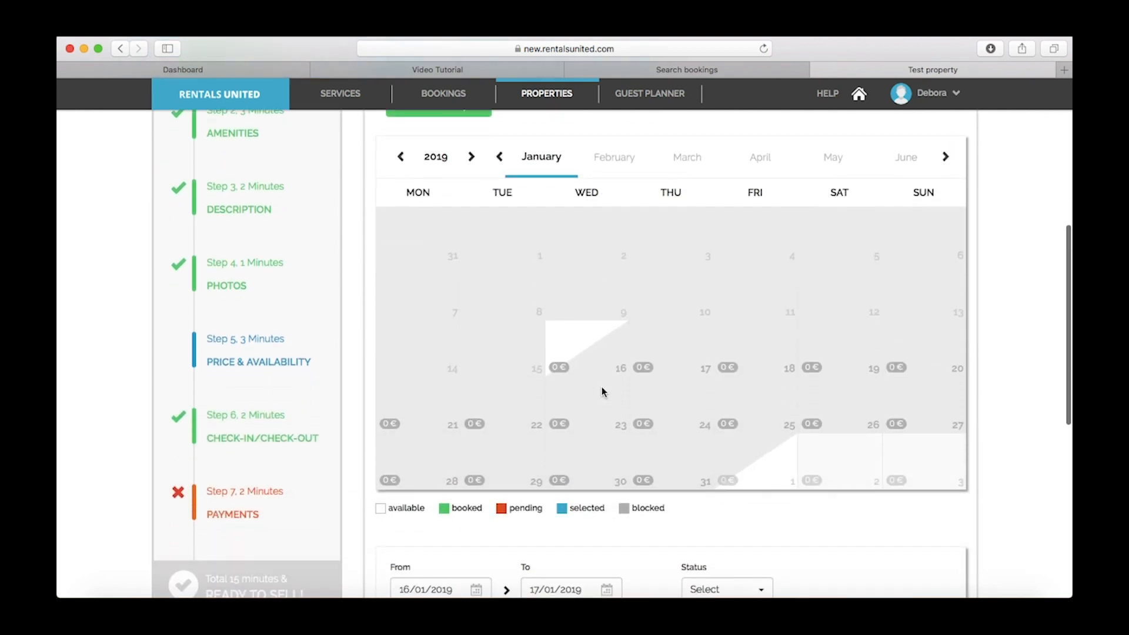
pyautogui.moveTo(601, 347); pyautogui.dragTo(707, 481)
pyautogui.scroll(-2, 702, 534)
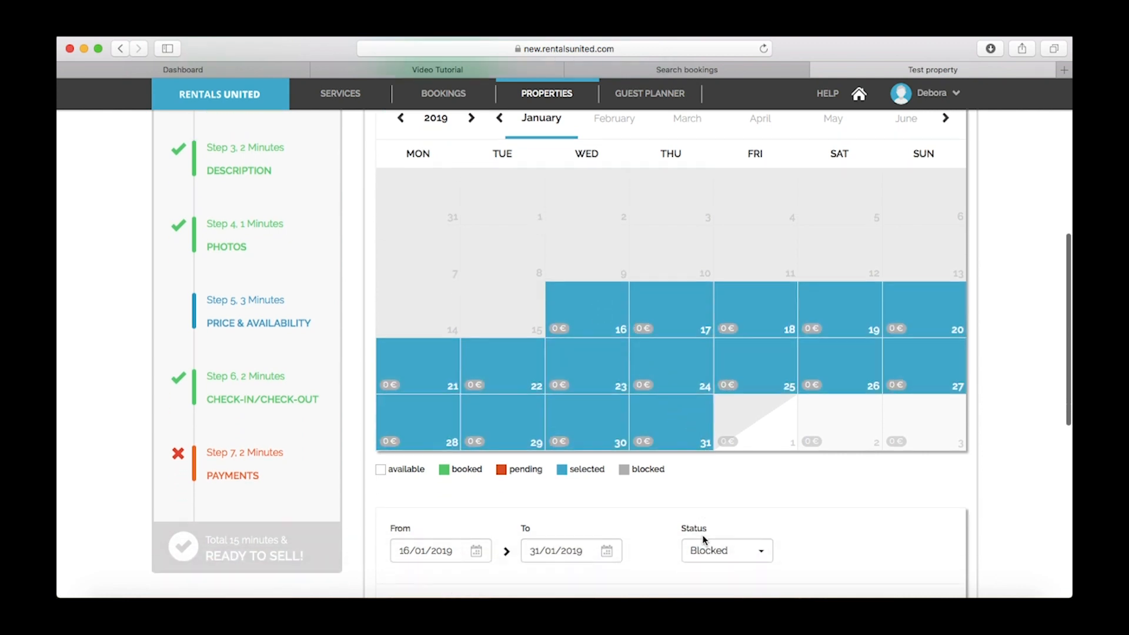
pyautogui.click(726, 517)
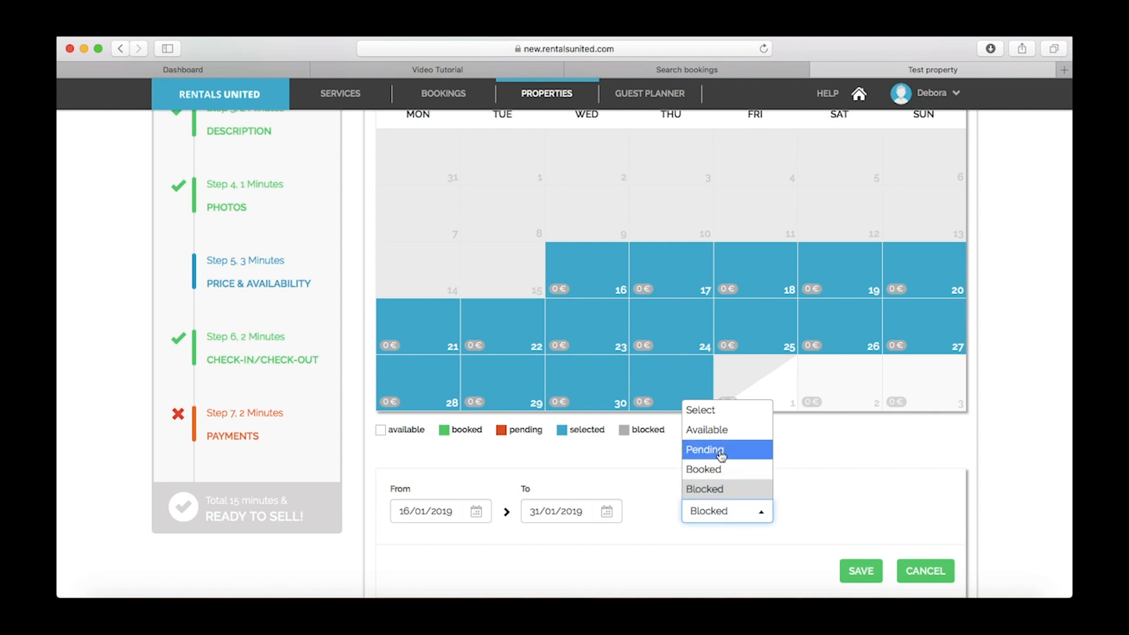
pyautogui.click(719, 430)
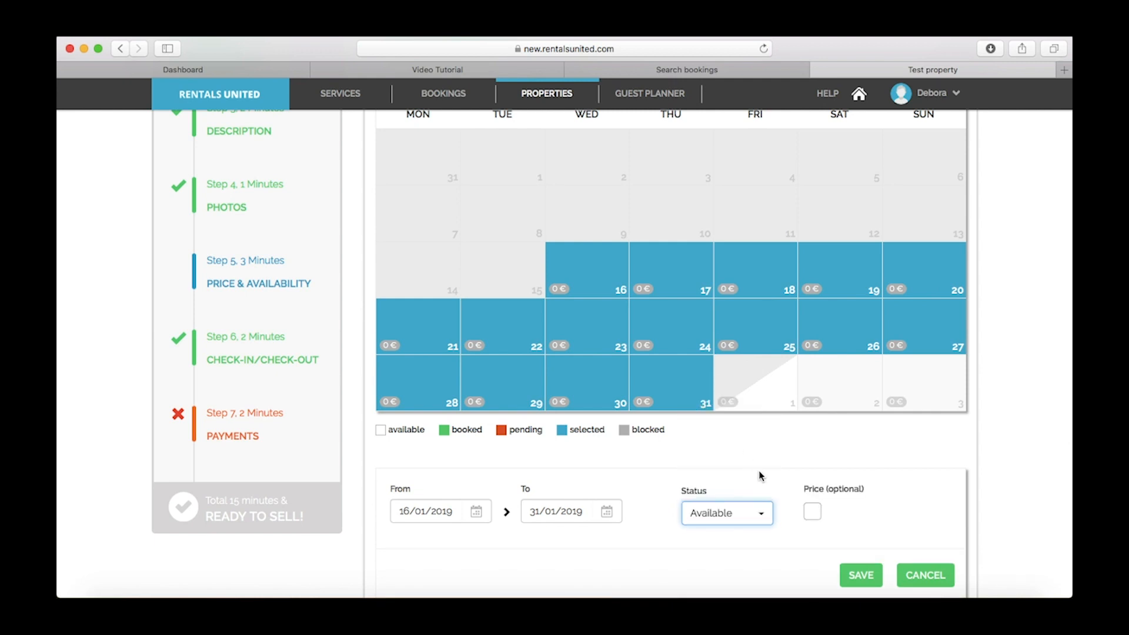
pyautogui.click(850, 575)
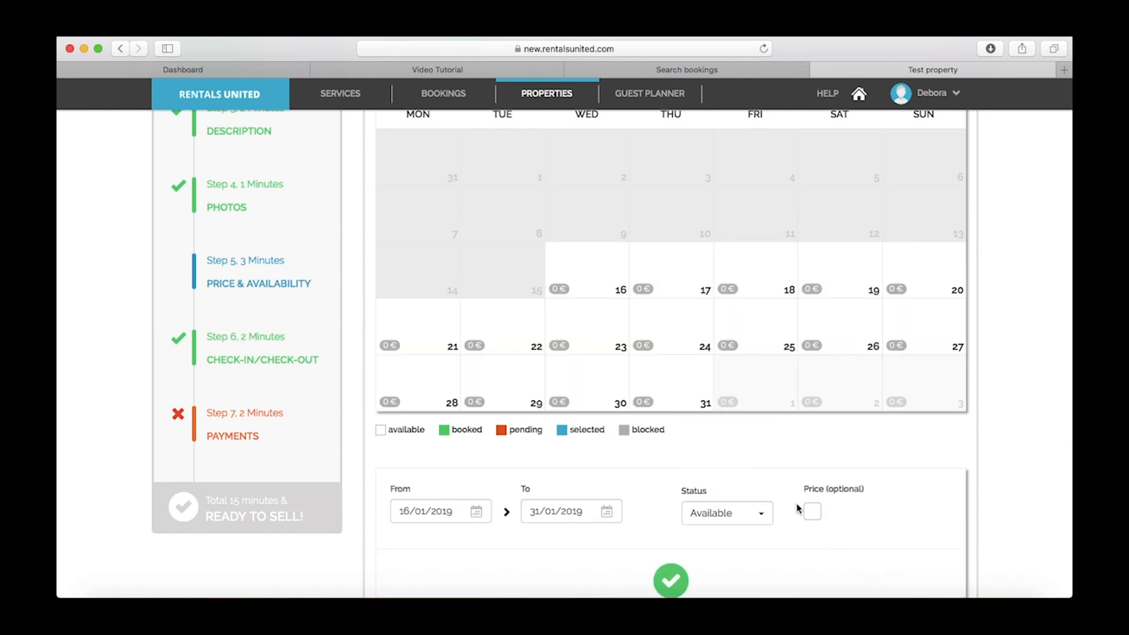
pyautogui.moveTo(684, 338); pyautogui.dragTo(817, 357)
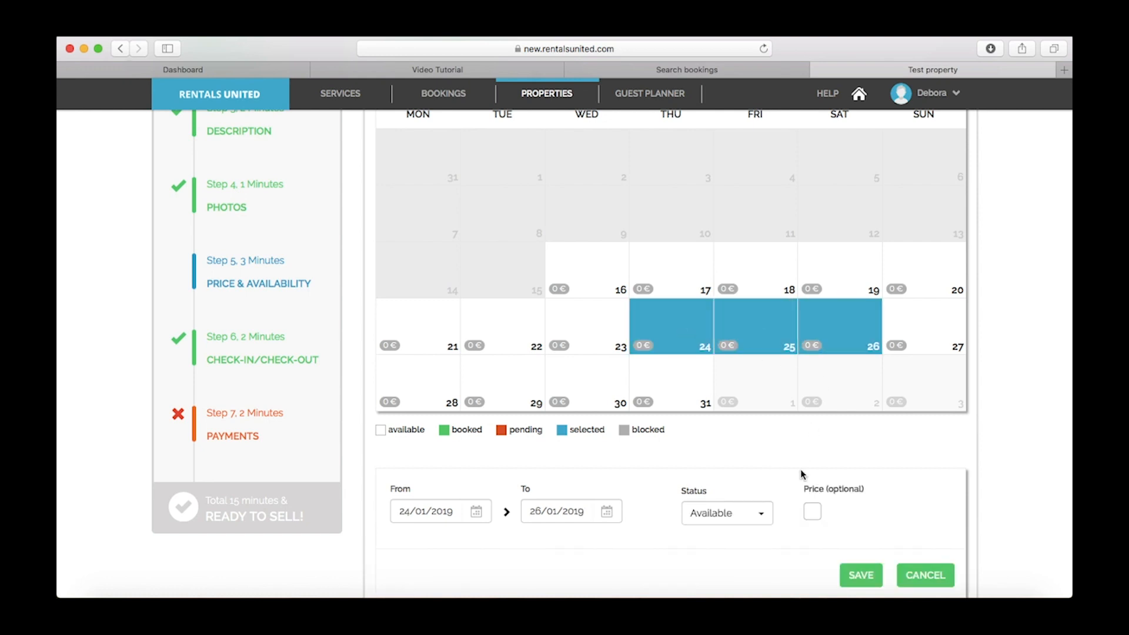
# Mark 24–26 January as Booked and enter the guest's first and last name
pyautogui.click(751, 513)
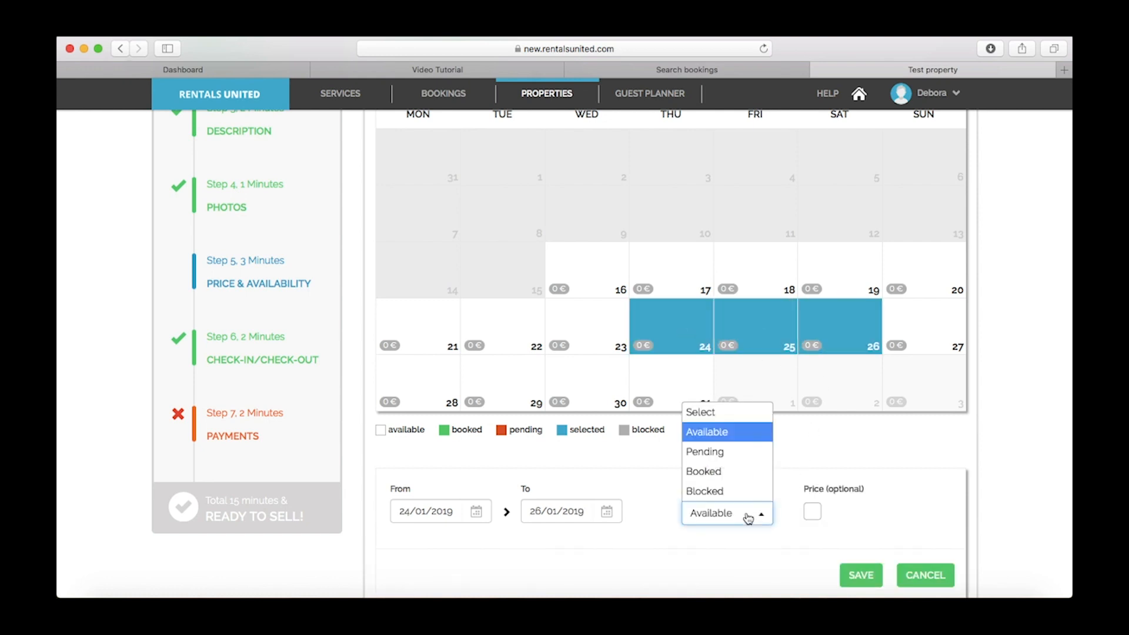
pyautogui.click(732, 477)
pyautogui.scroll(-4, 542, 496)
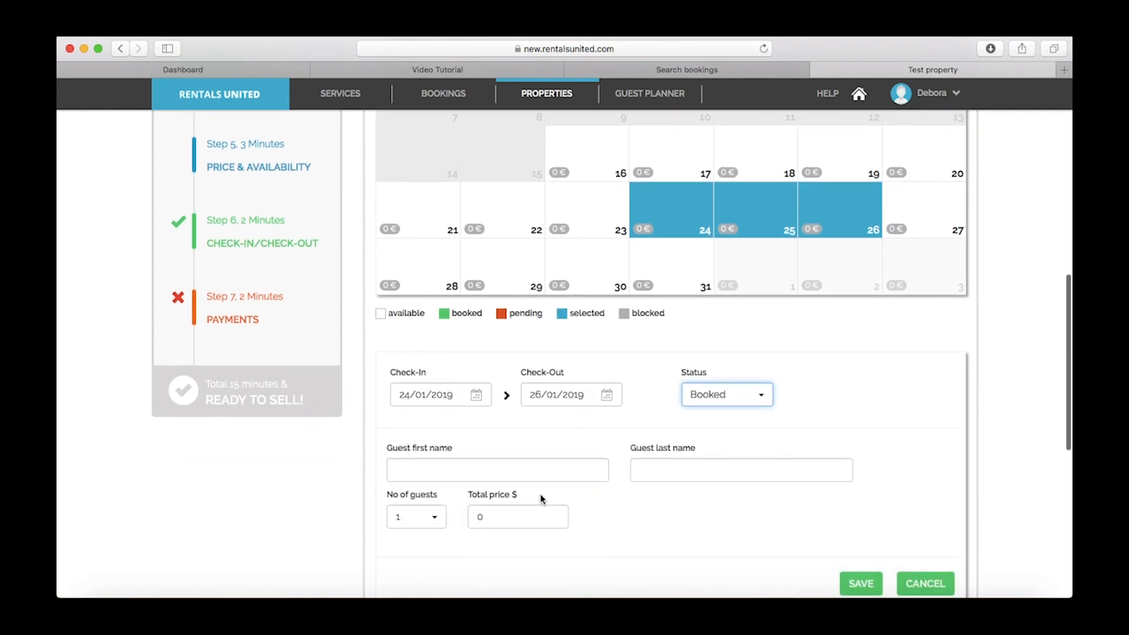
pyautogui.click(515, 474)
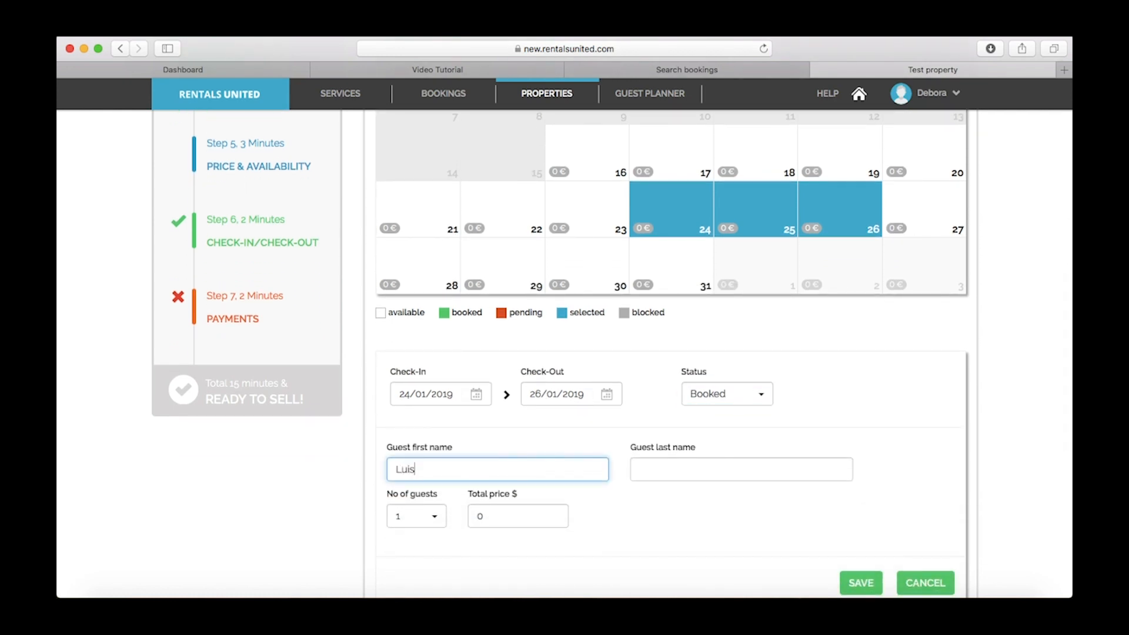
pyautogui.click(663, 465)
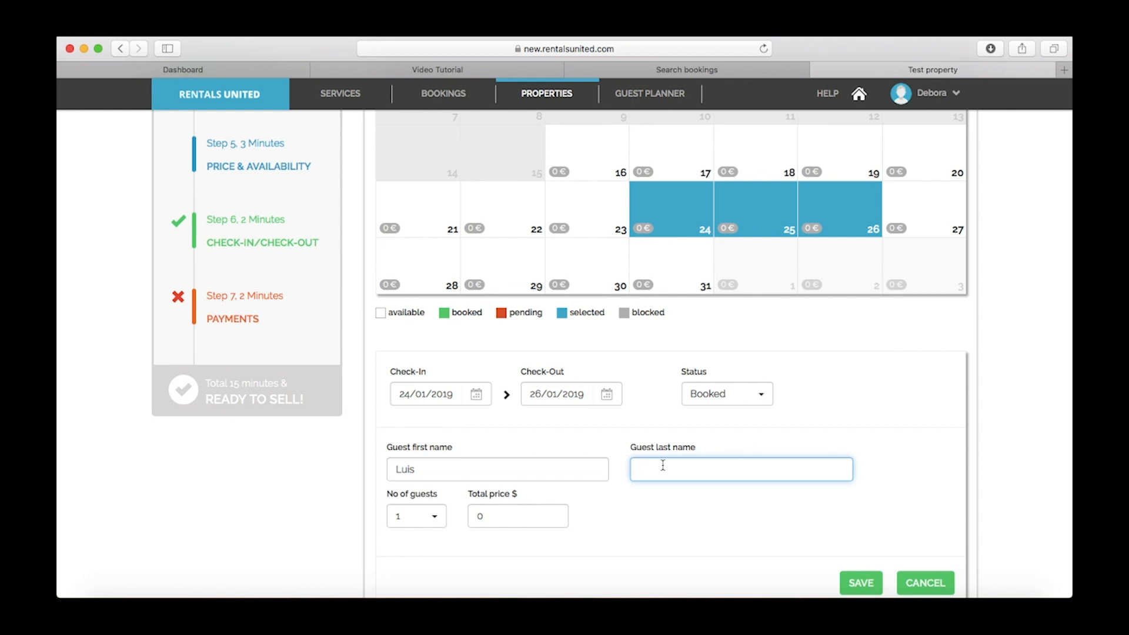
# Set the booking to 2 guests with a total price of 180 and save it
pyautogui.click(430, 516)
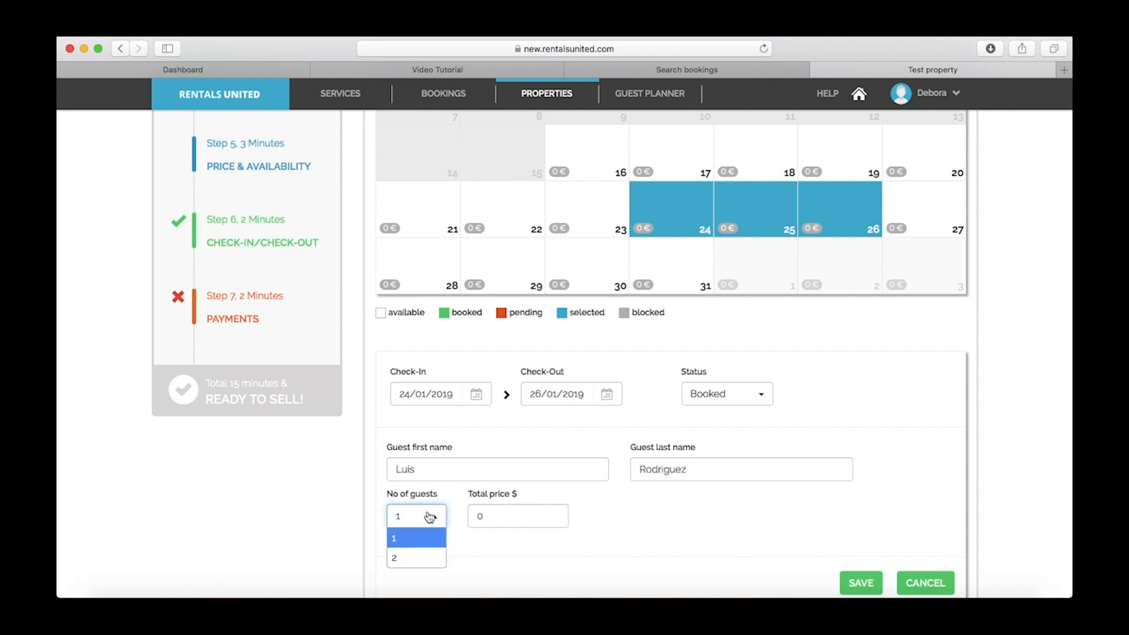
pyautogui.click(417, 558)
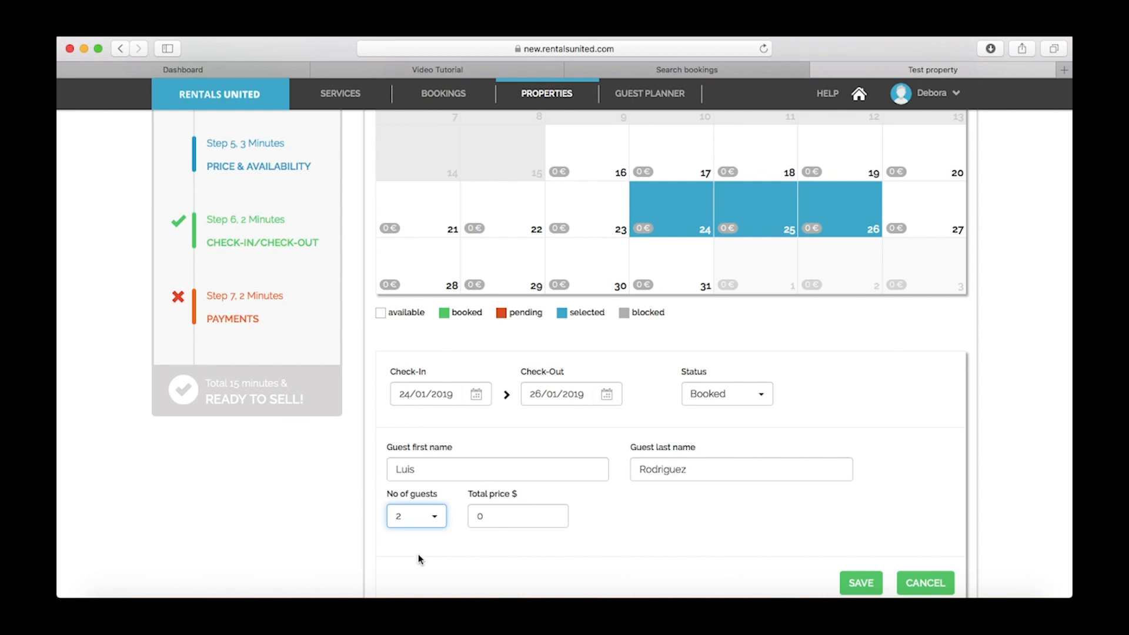
pyautogui.click(475, 518)
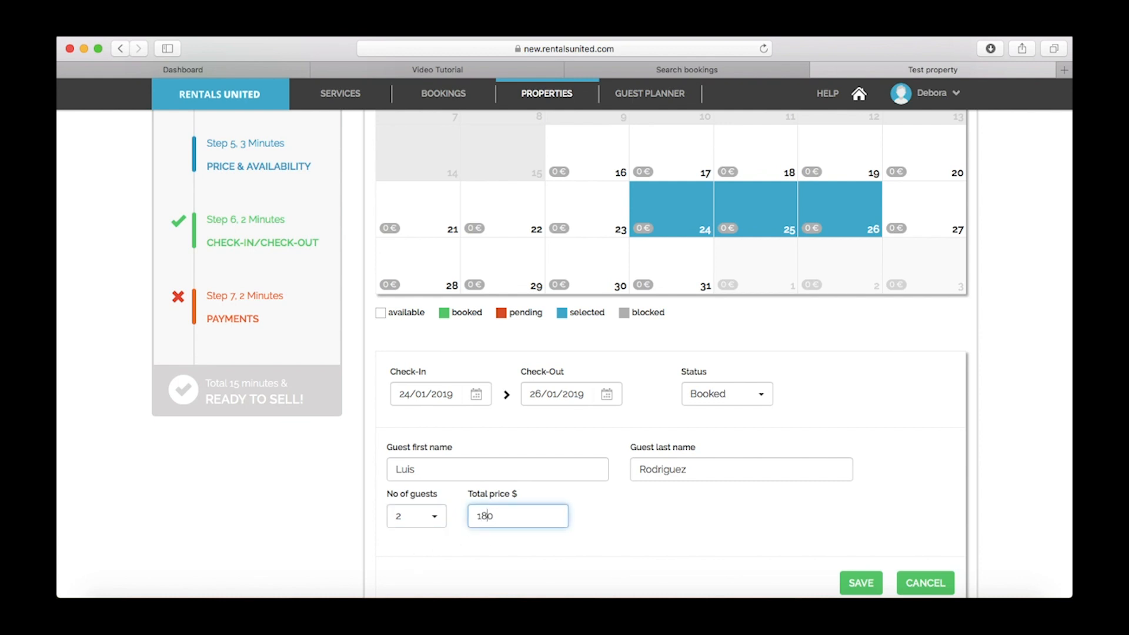
pyautogui.write('180')
pyautogui.click(644, 505)
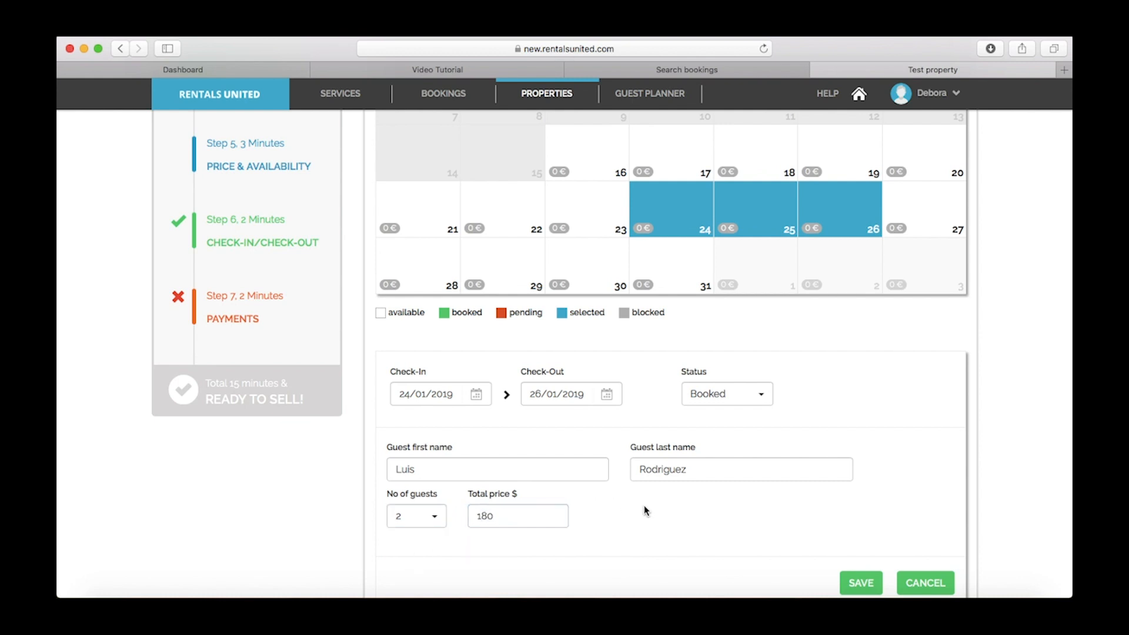
pyautogui.click(858, 584)
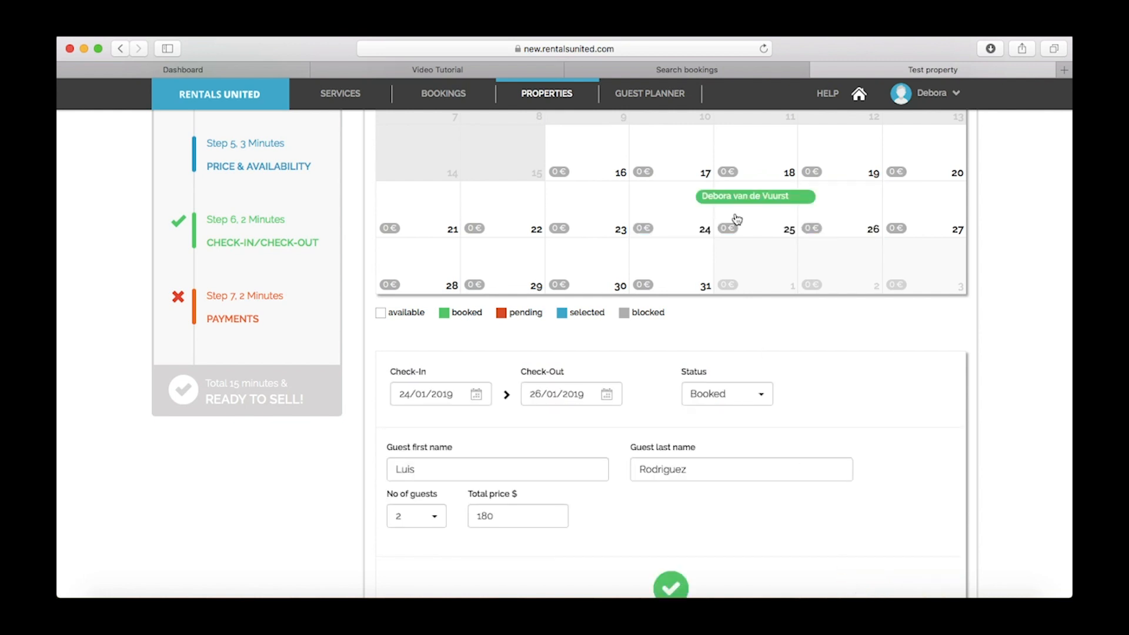
# Open the new booking's details and collapse the iCal import section
pyautogui.click(760, 202)
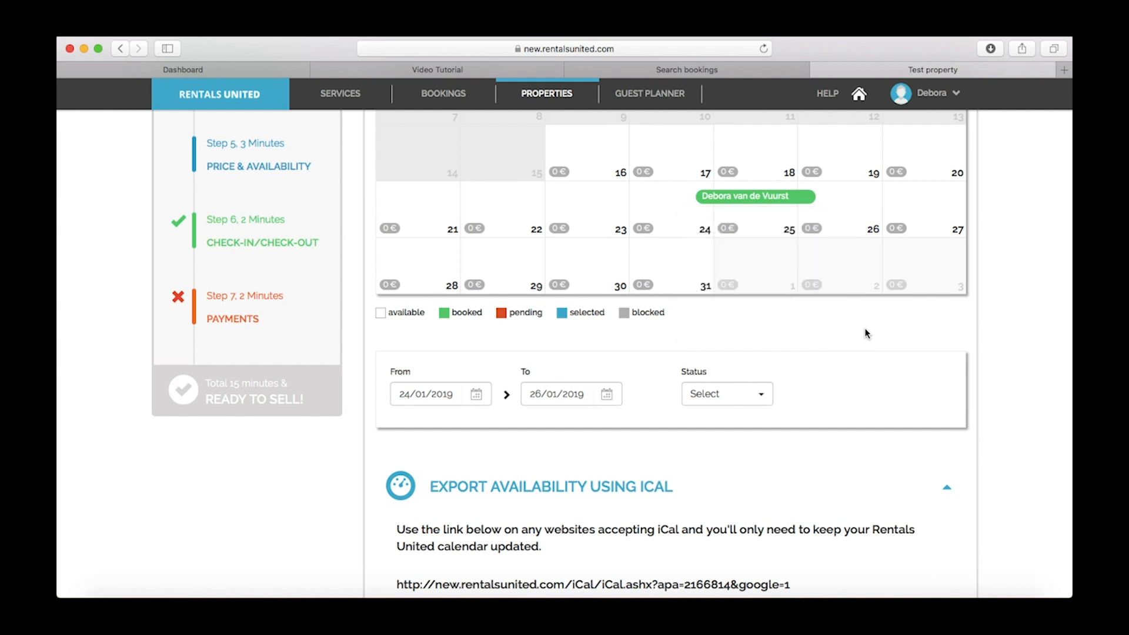
pyautogui.scroll(-3, 866, 333)
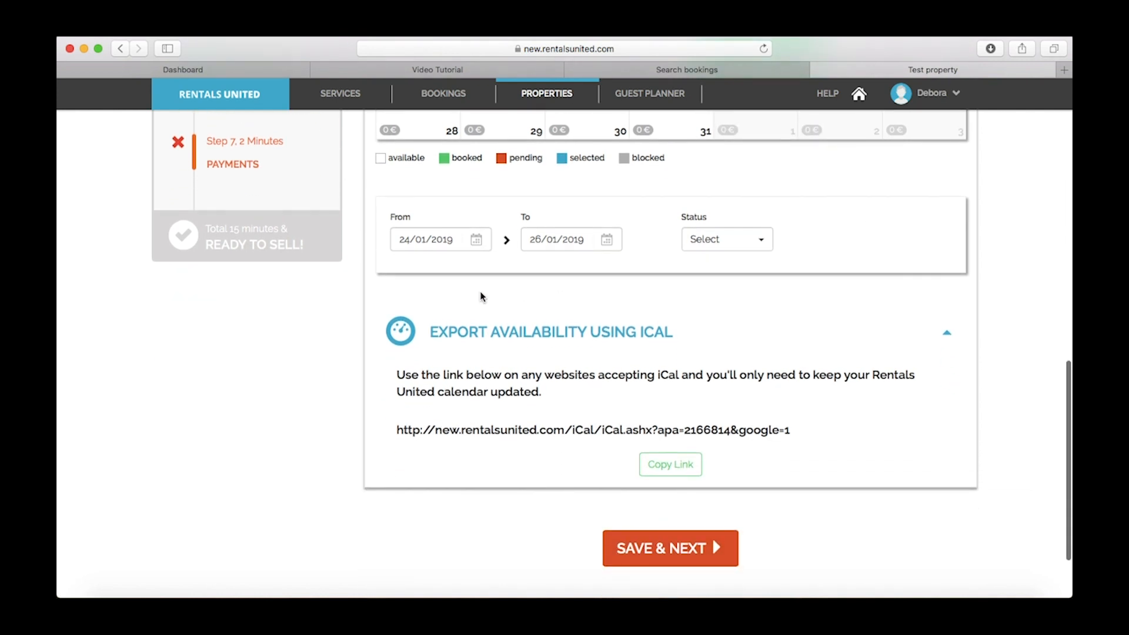
pyautogui.scroll(10, 446, 362)
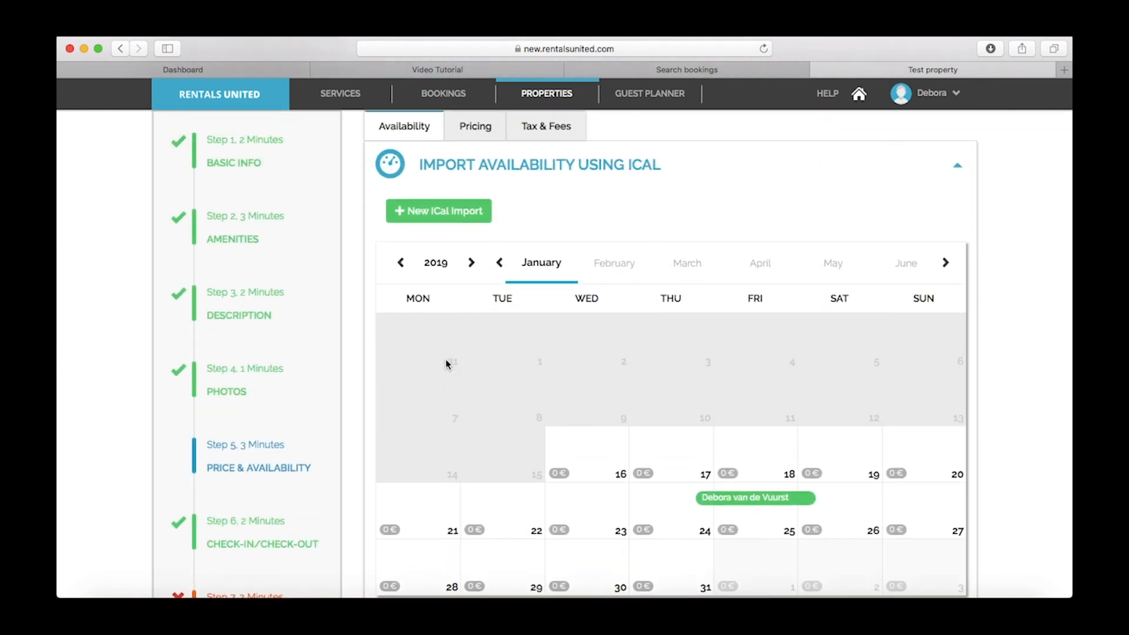
pyautogui.scroll(2, 446, 363)
pyautogui.click(958, 259)
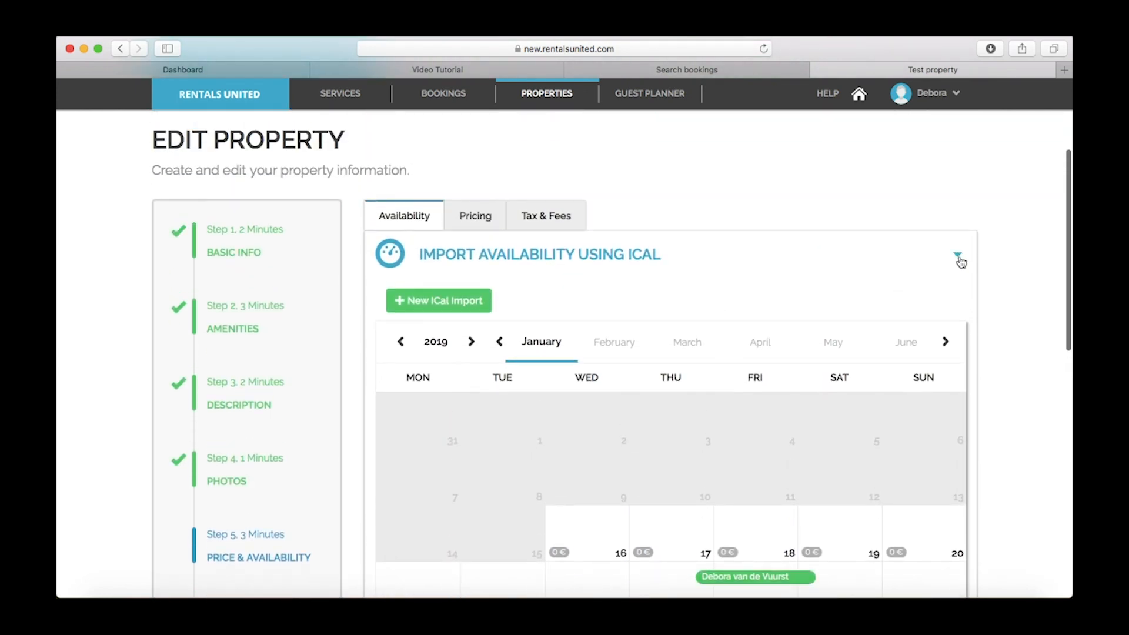
# In the pricing settings, add a season named Regular running 16–31 January 2019
pyautogui.click(465, 218)
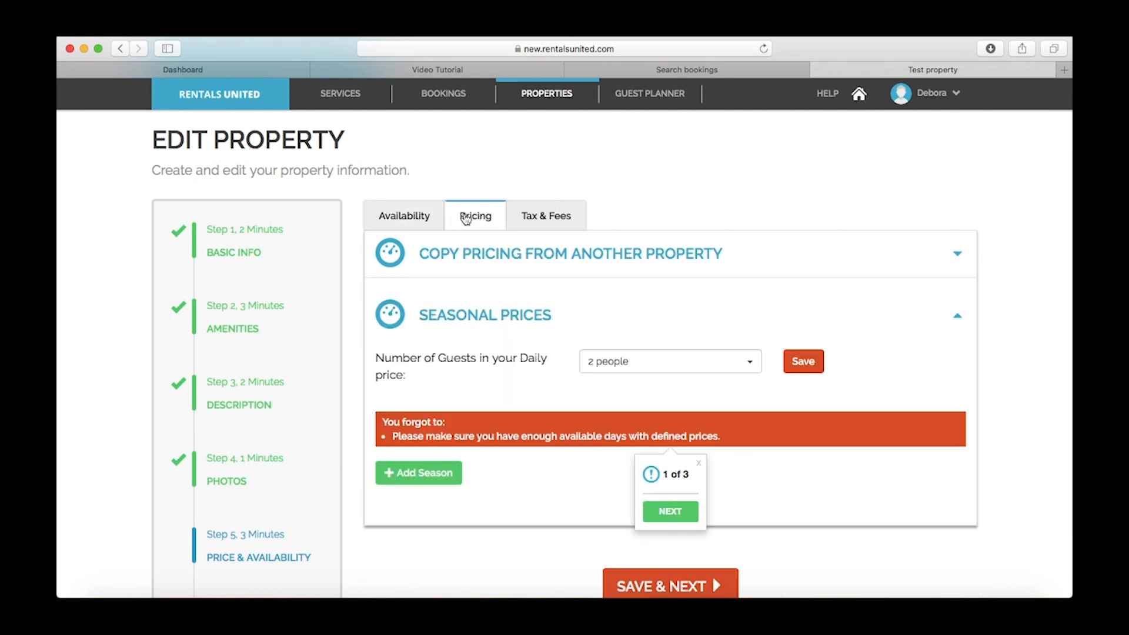
pyautogui.scroll(-1, 482, 347)
pyautogui.scroll(-2, 481, 351)
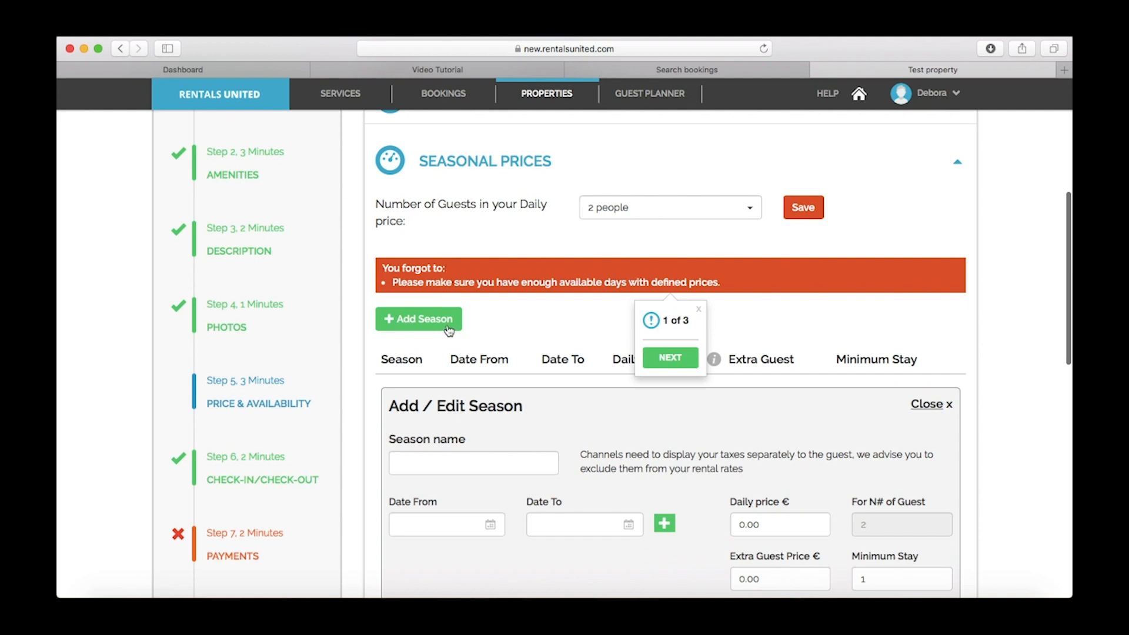
pyautogui.click(454, 460)
pyautogui.write('Regular')
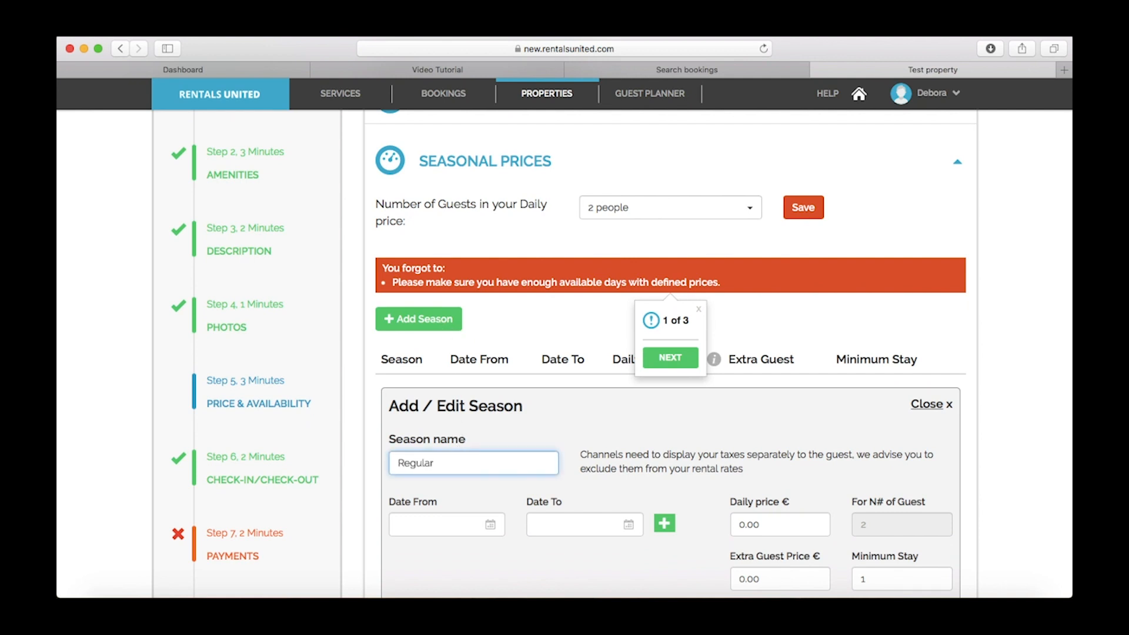
pyautogui.click(492, 527)
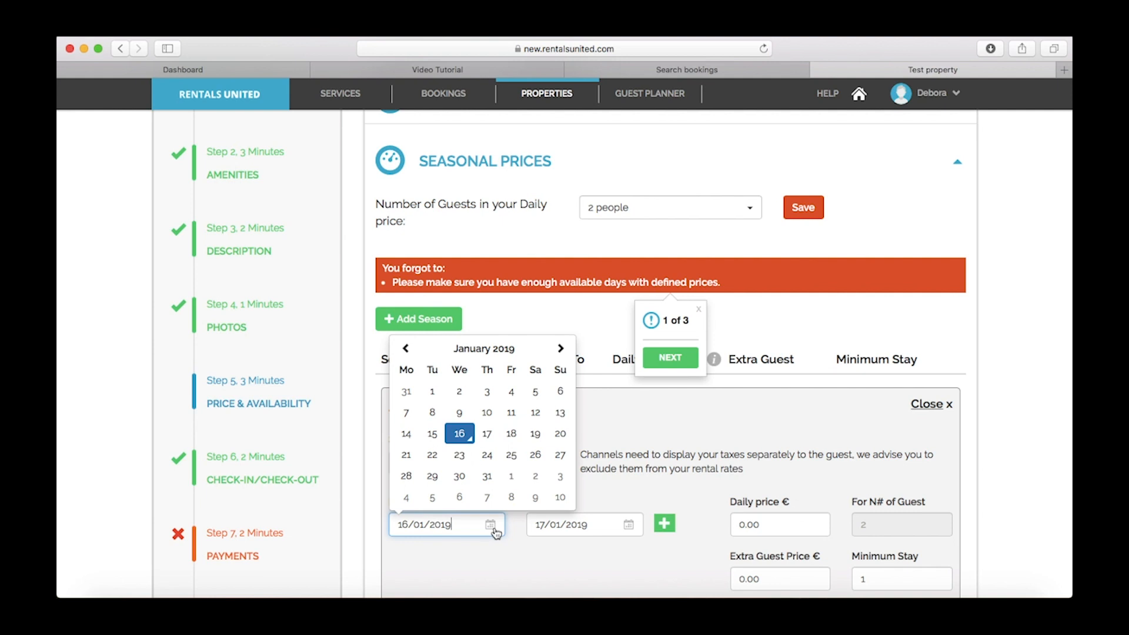
pyautogui.click(568, 525)
pyautogui.click(626, 486)
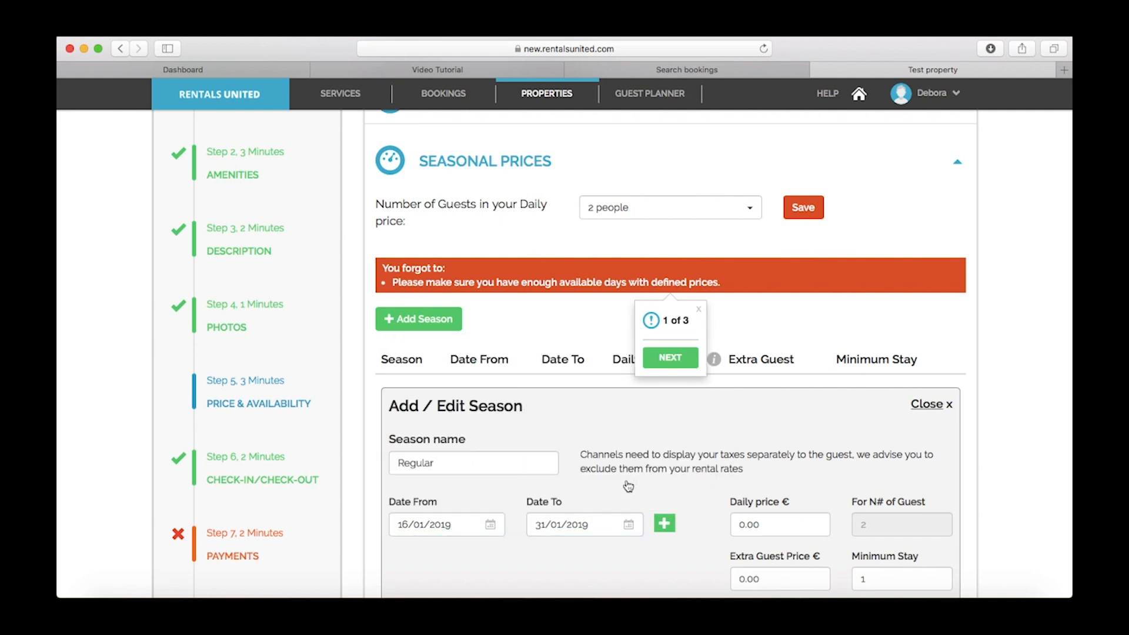
# Give the Regular season a €180 daily price and 4-night minimum stay, and save it
pyautogui.click(738, 525)
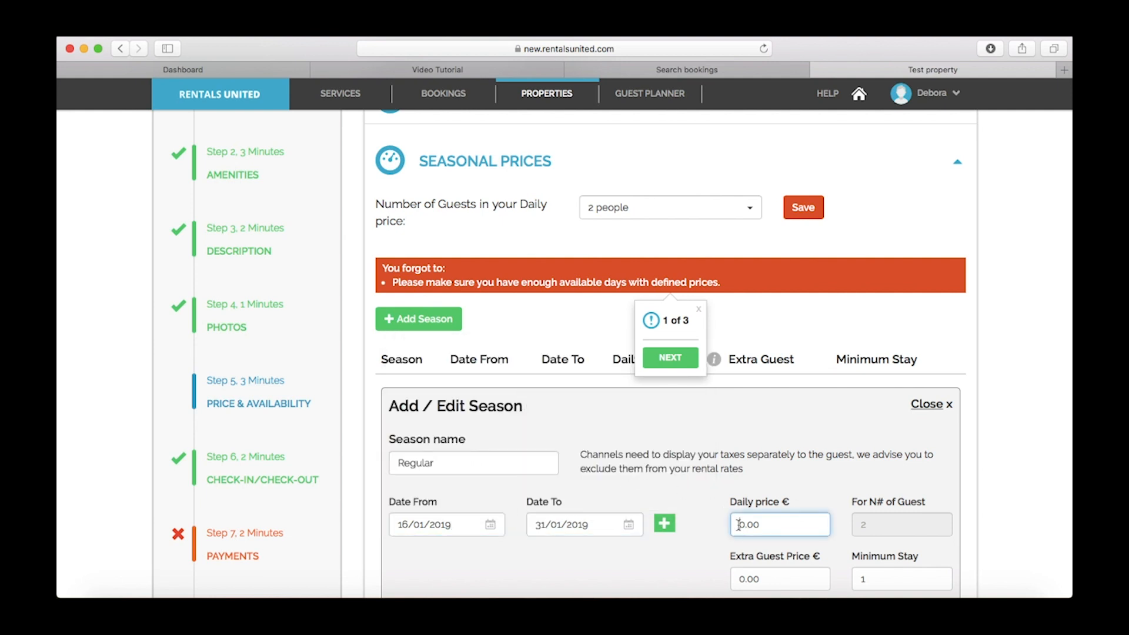
pyautogui.write('18')
pyautogui.scroll(-3, 860, 490)
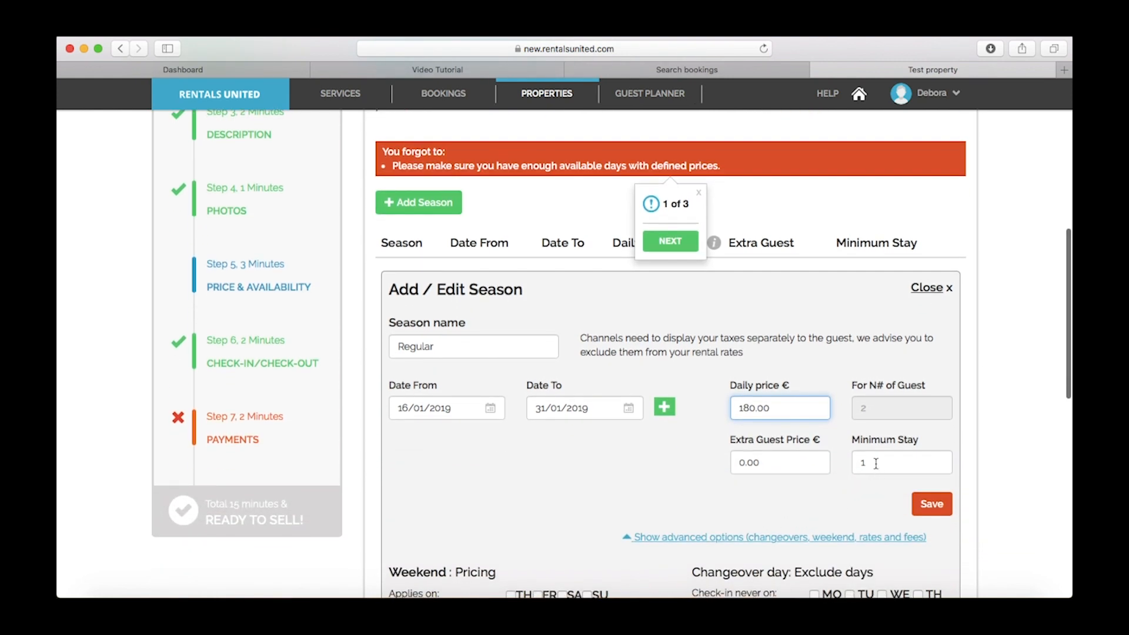
pyautogui.doubleClick(875, 464)
pyautogui.write('4')
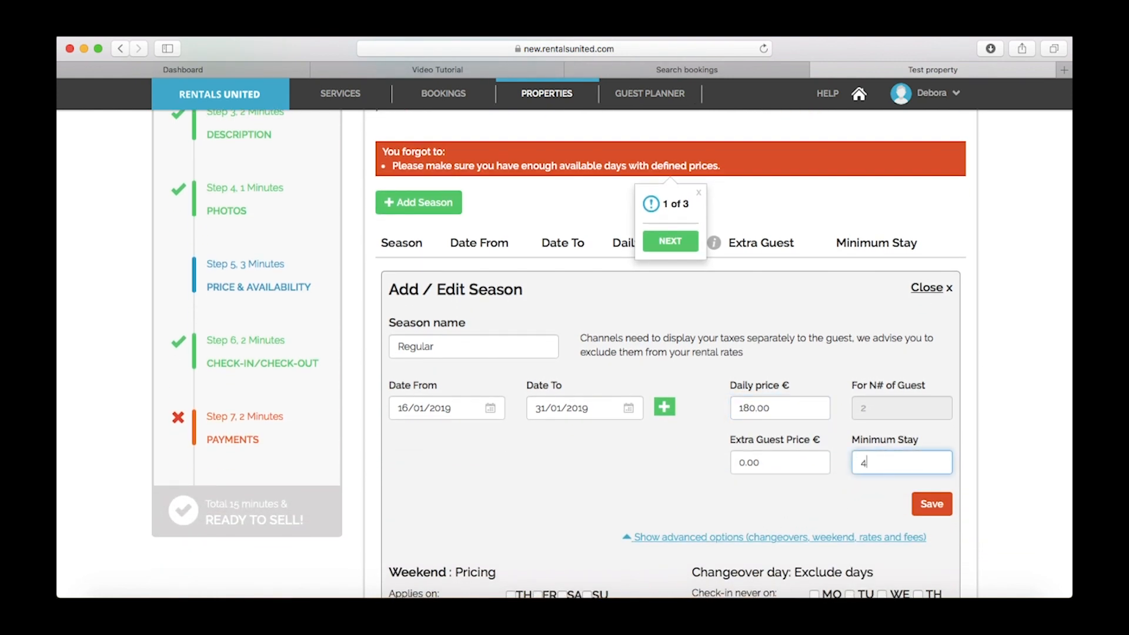
pyautogui.click(970, 457)
pyautogui.click(935, 505)
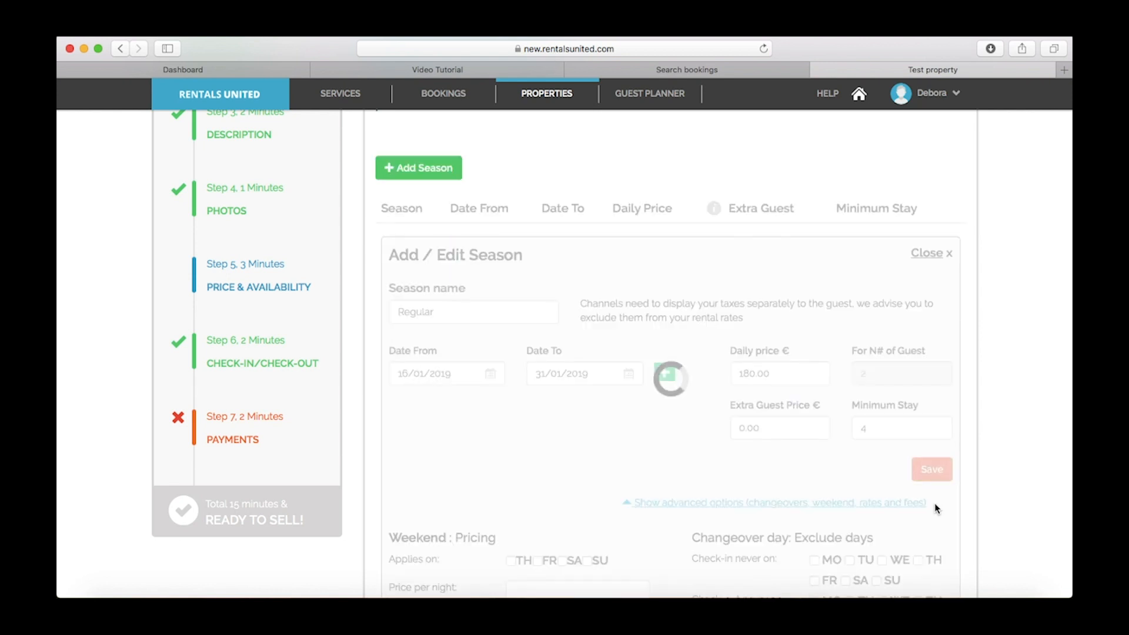
# Go to the Tax & Fees settings
pyautogui.scroll(1, 774, 327)
pyautogui.scroll(5, 774, 327)
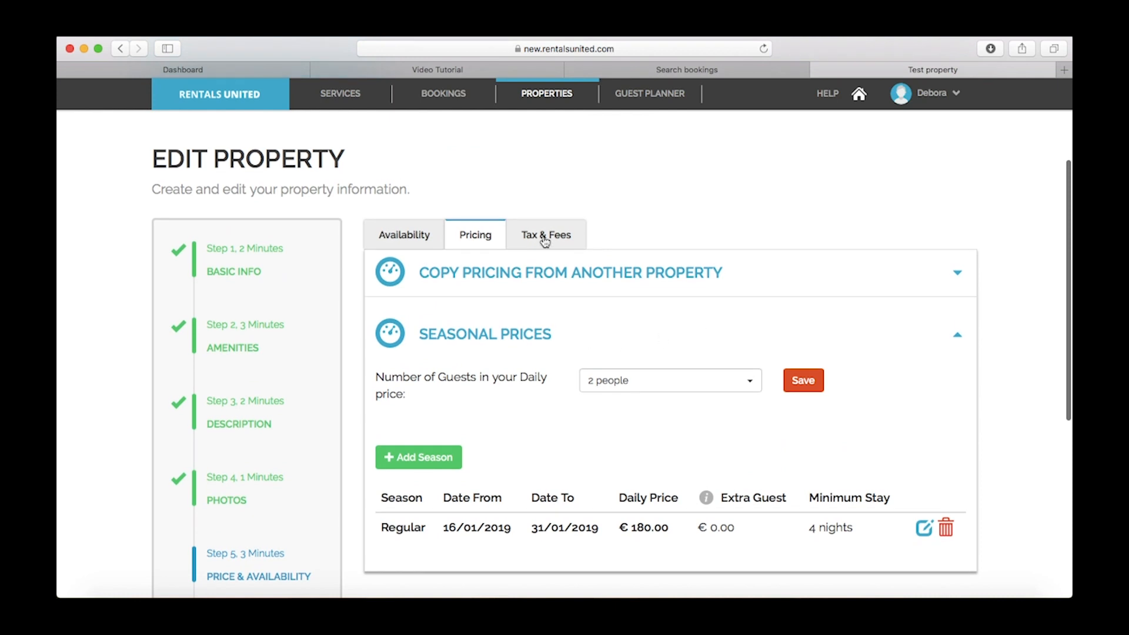
pyautogui.click(545, 241)
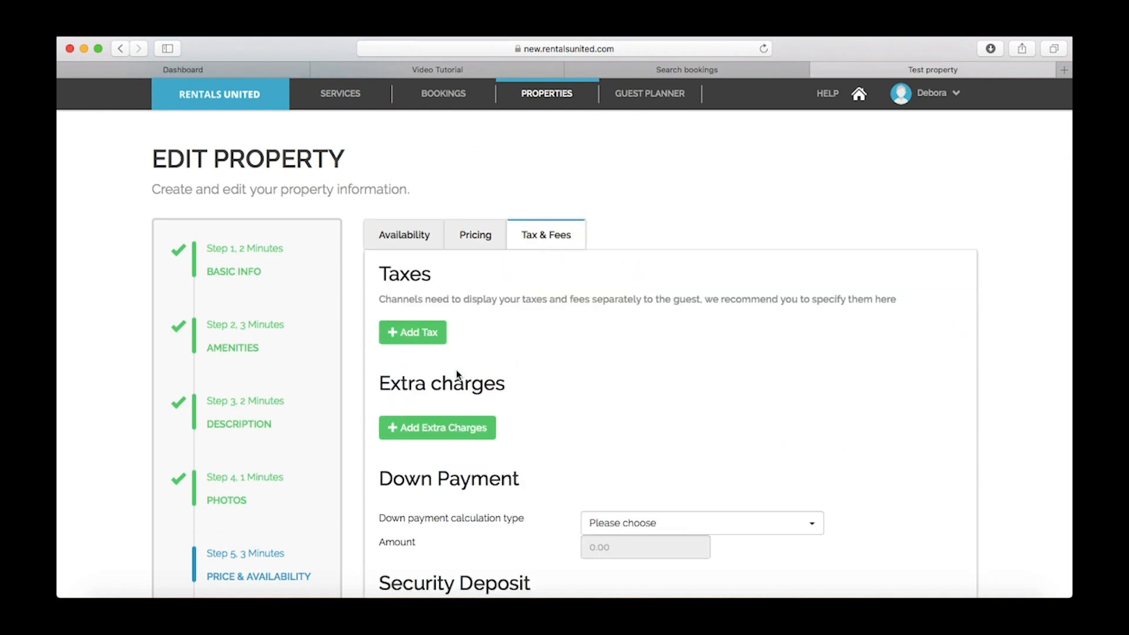
# Add a new tax of type Tourist tax with a value of 20
pyautogui.click(415, 339)
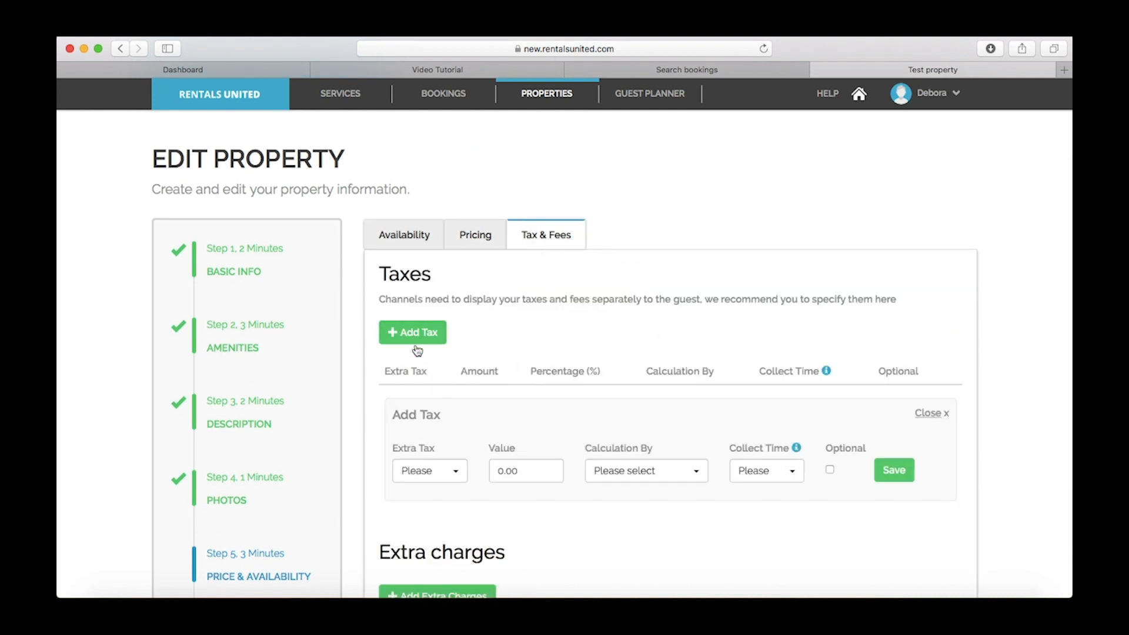
pyautogui.scroll(-3, 418, 353)
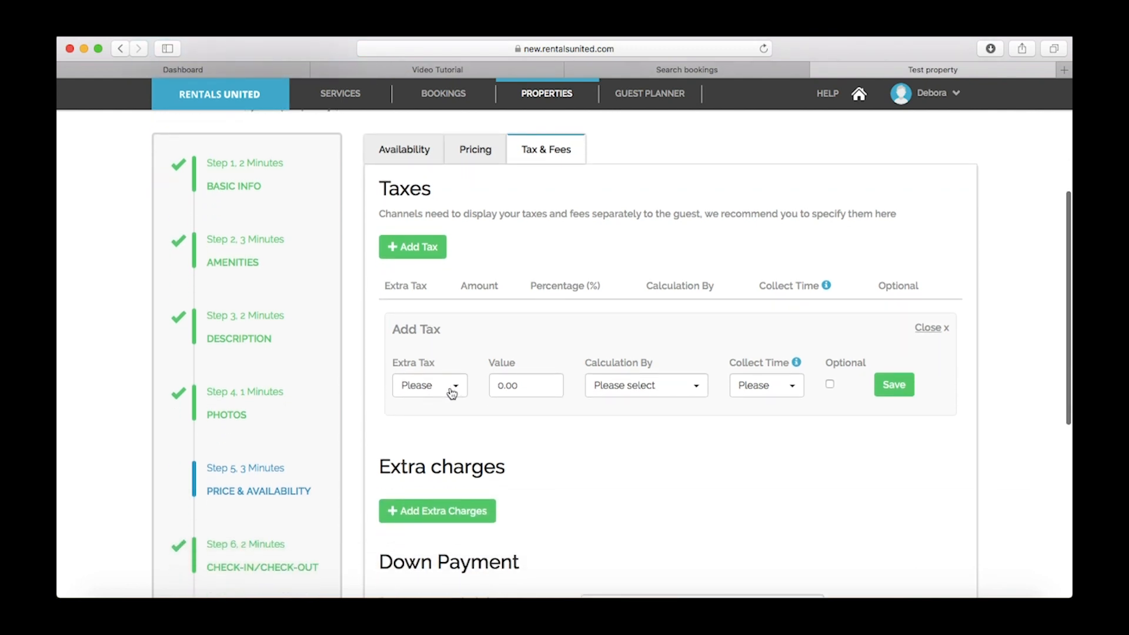
pyautogui.click(455, 389)
pyautogui.scroll(-1, 443, 453)
pyautogui.scroll(-1, 442, 453)
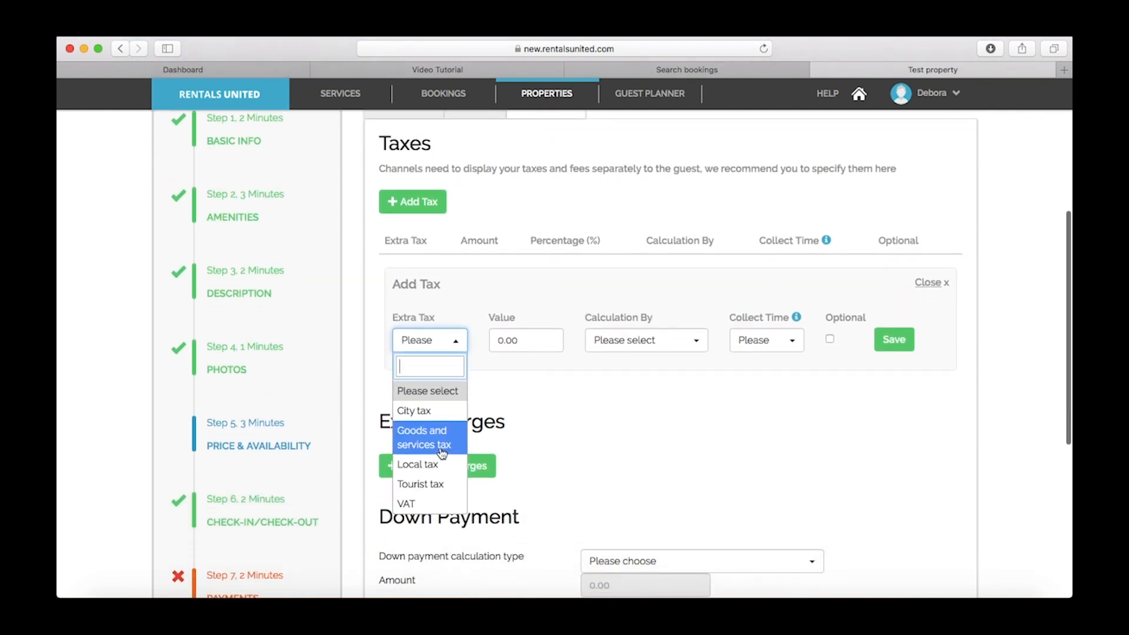
pyautogui.click(435, 485)
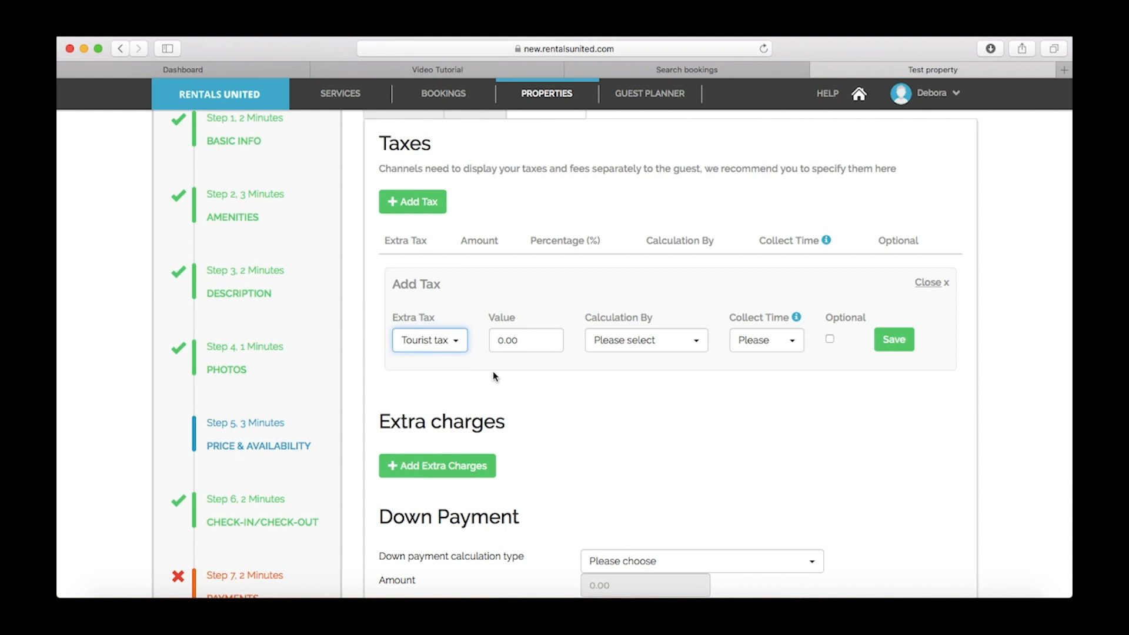
pyautogui.click(498, 343)
pyautogui.write('2')
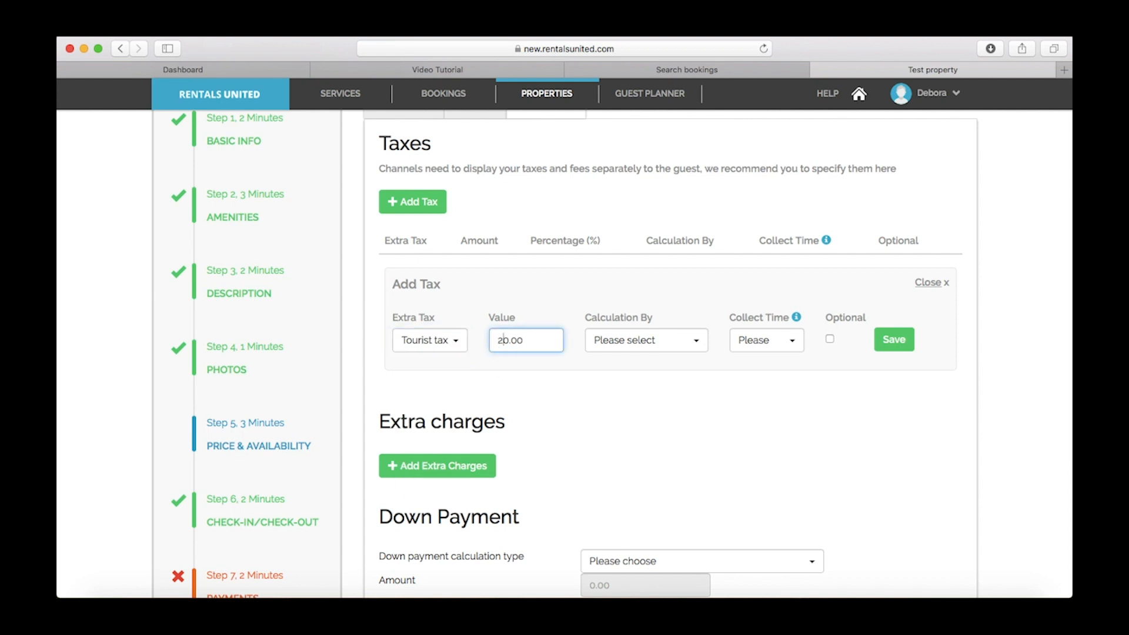
# Calculate the tax as Amount per night, collected Upon arrival, and save it
pyautogui.click(618, 347)
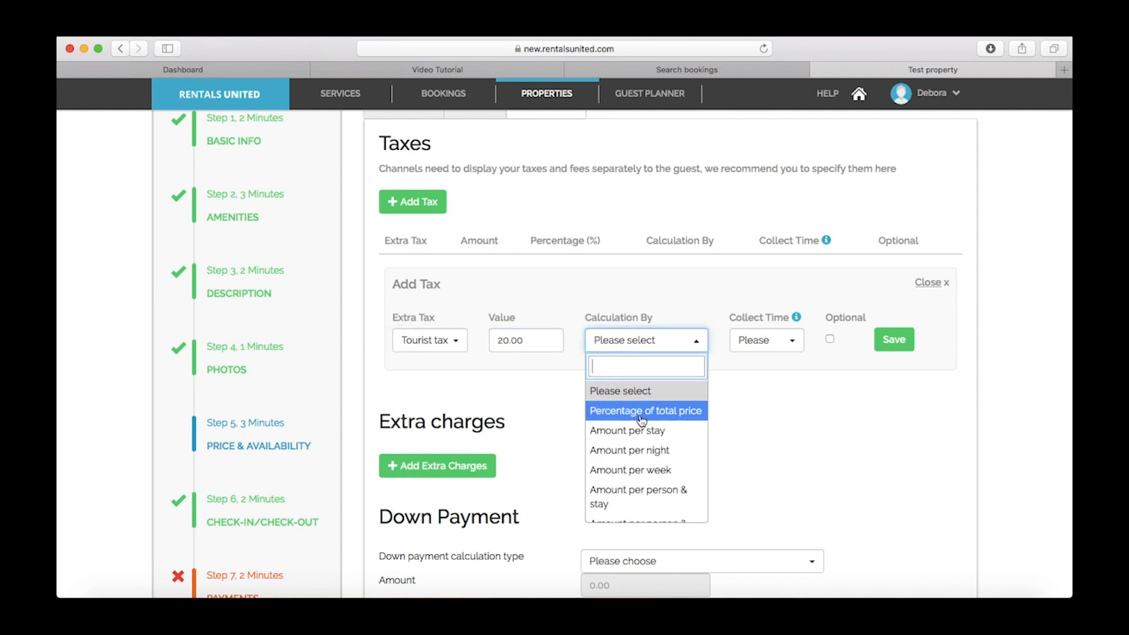
pyautogui.click(647, 451)
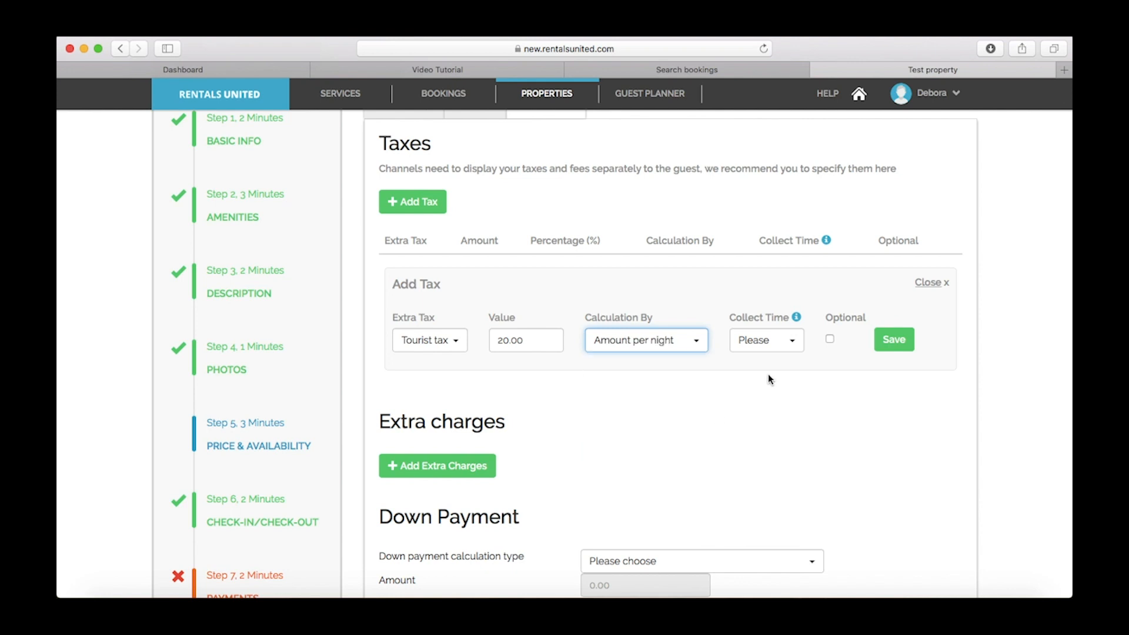
pyautogui.click(775, 345)
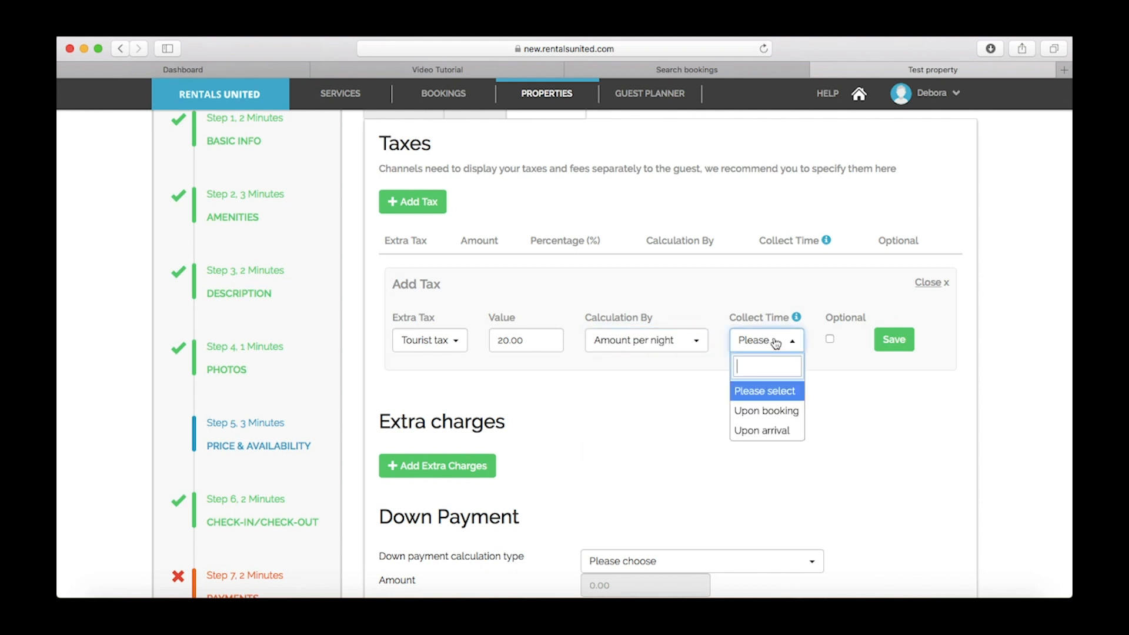
pyautogui.click(773, 432)
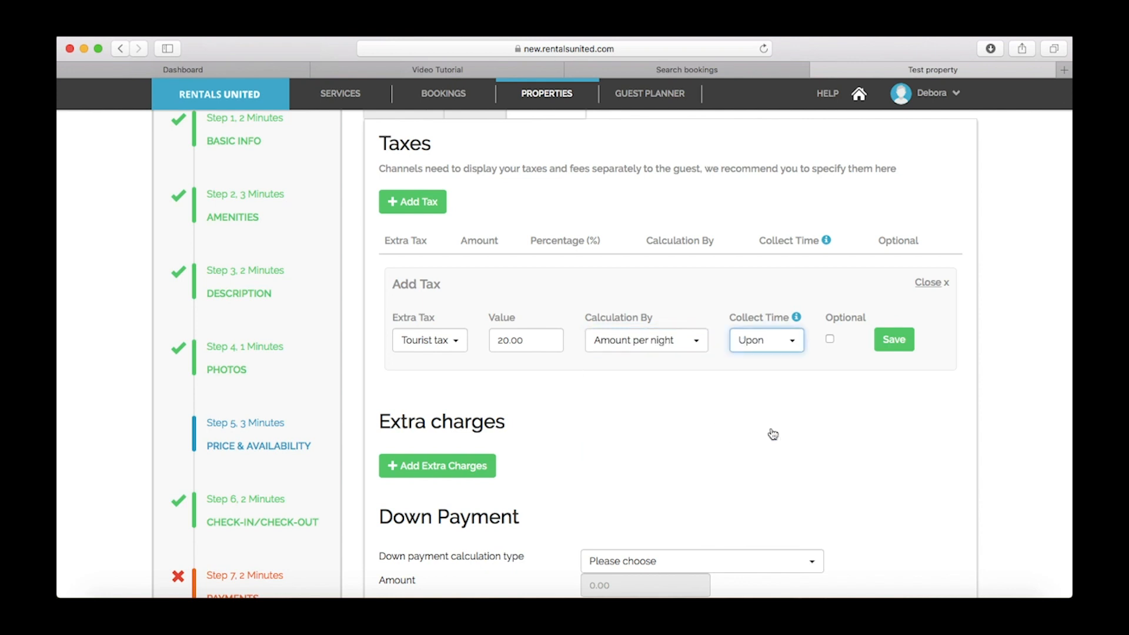
pyautogui.click(888, 341)
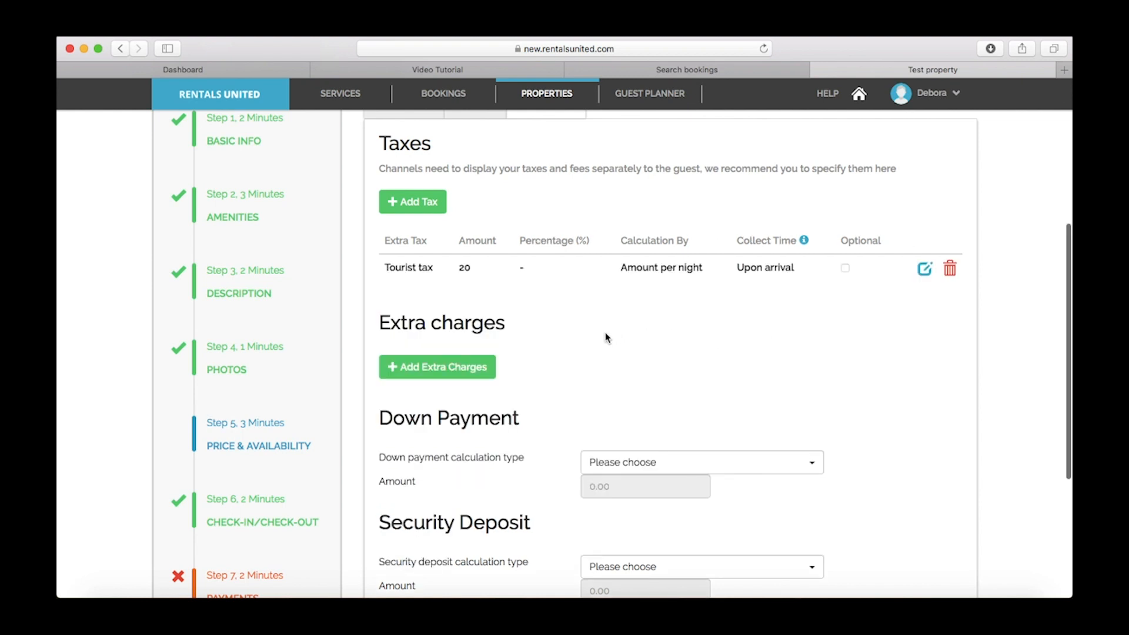
pyautogui.scroll(-1, 605, 334)
# Add a Cleaning fee extra charge with a value of 40
pyautogui.click(446, 343)
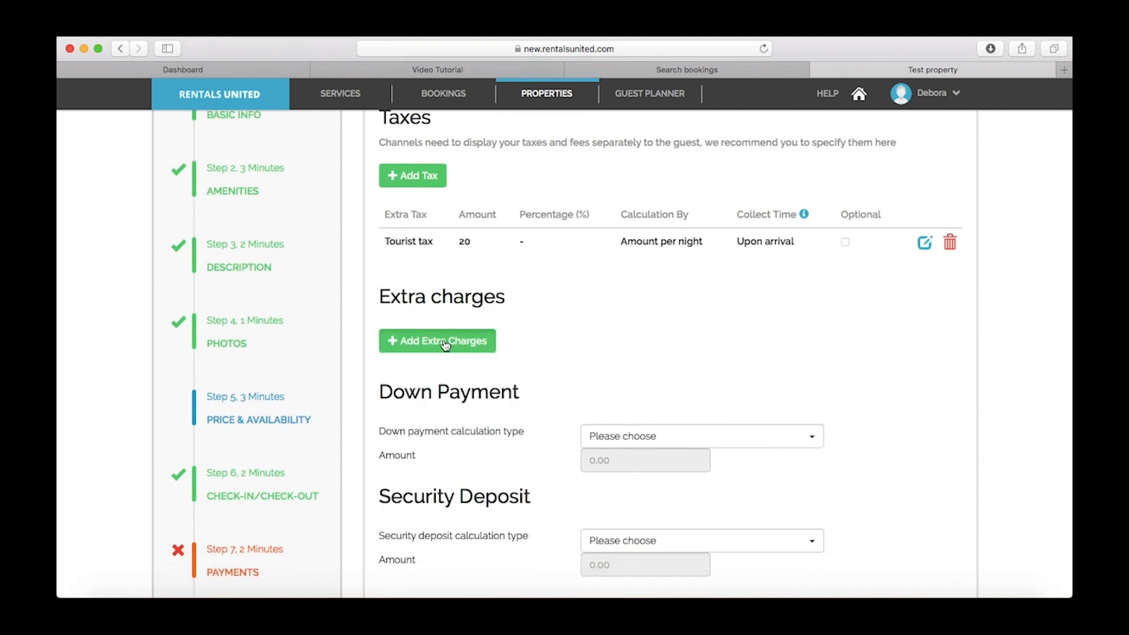
pyautogui.click(438, 478)
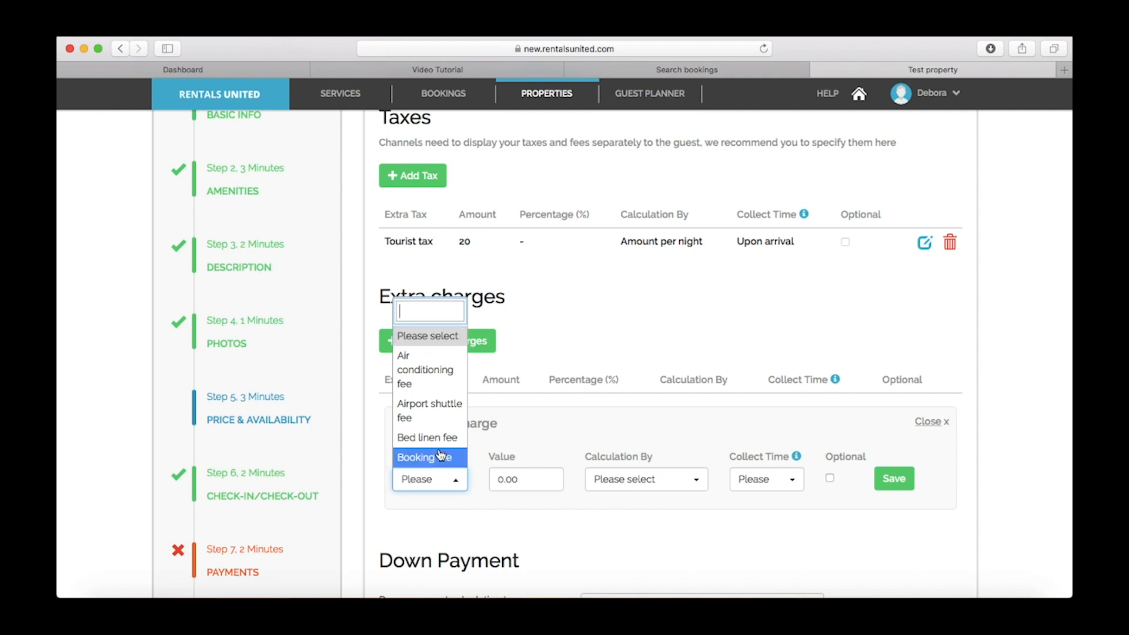
pyautogui.scroll(-1, 441, 453)
pyautogui.scroll(-5, 441, 453)
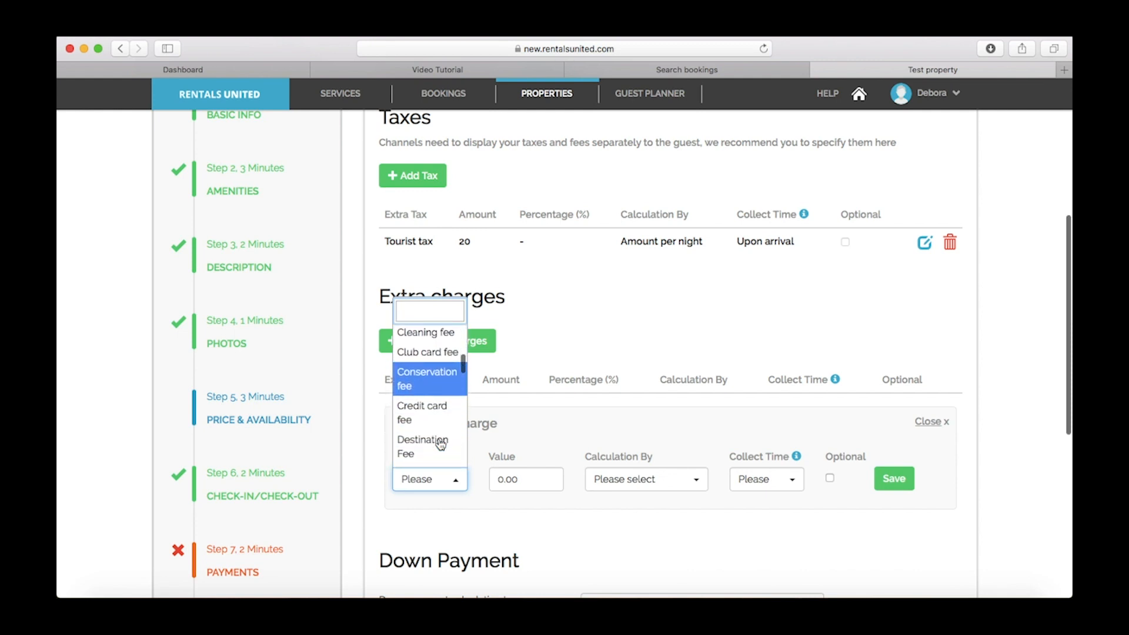
pyautogui.click(428, 333)
pyautogui.click(494, 477)
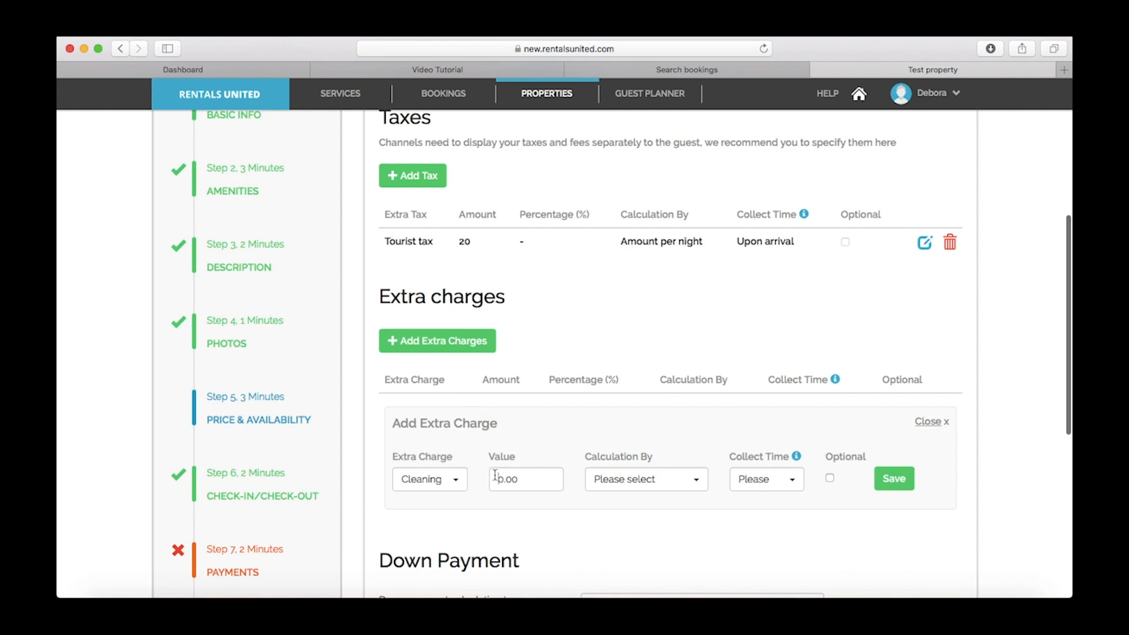
pyautogui.write('4')
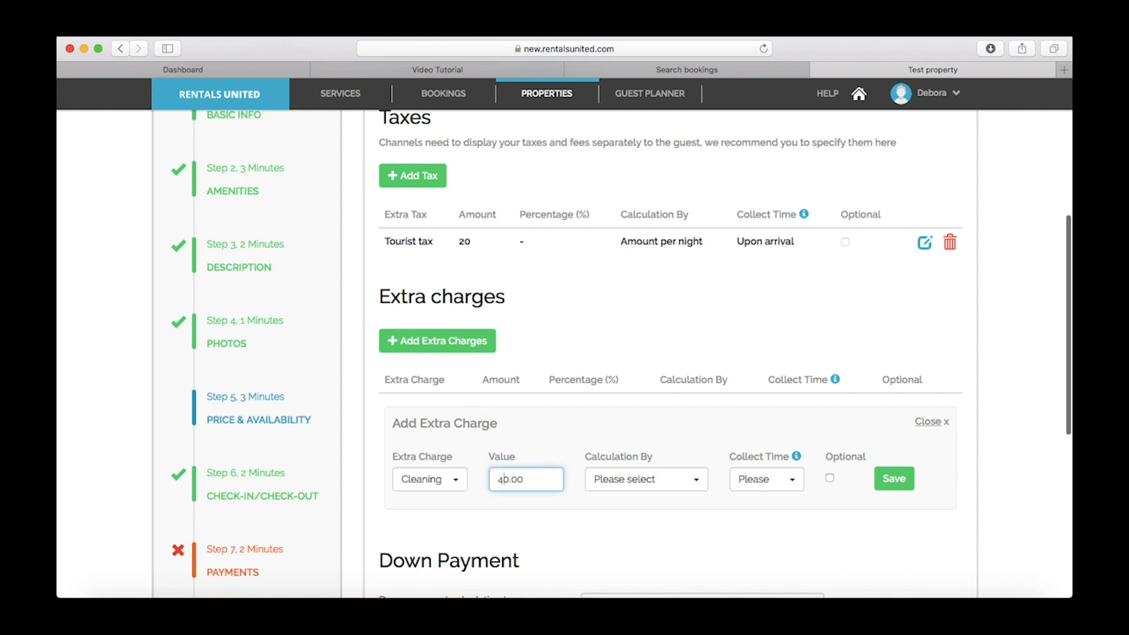
# Calculate the cleaning fee as Amount per week, collected Upon arrival, and save it
pyautogui.click(639, 491)
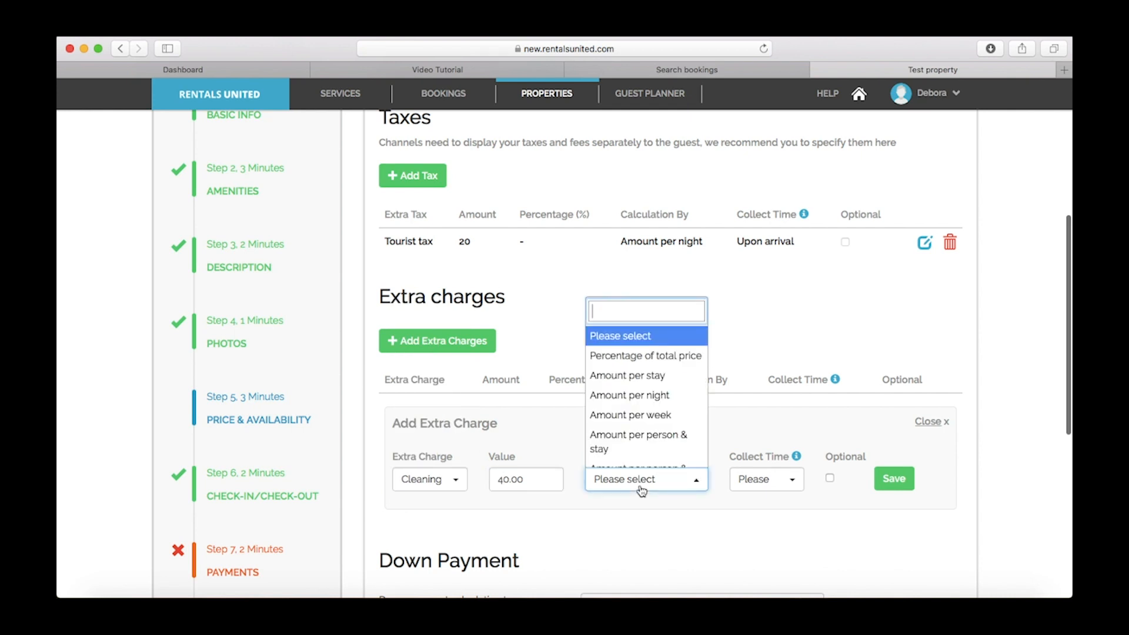
pyautogui.click(660, 422)
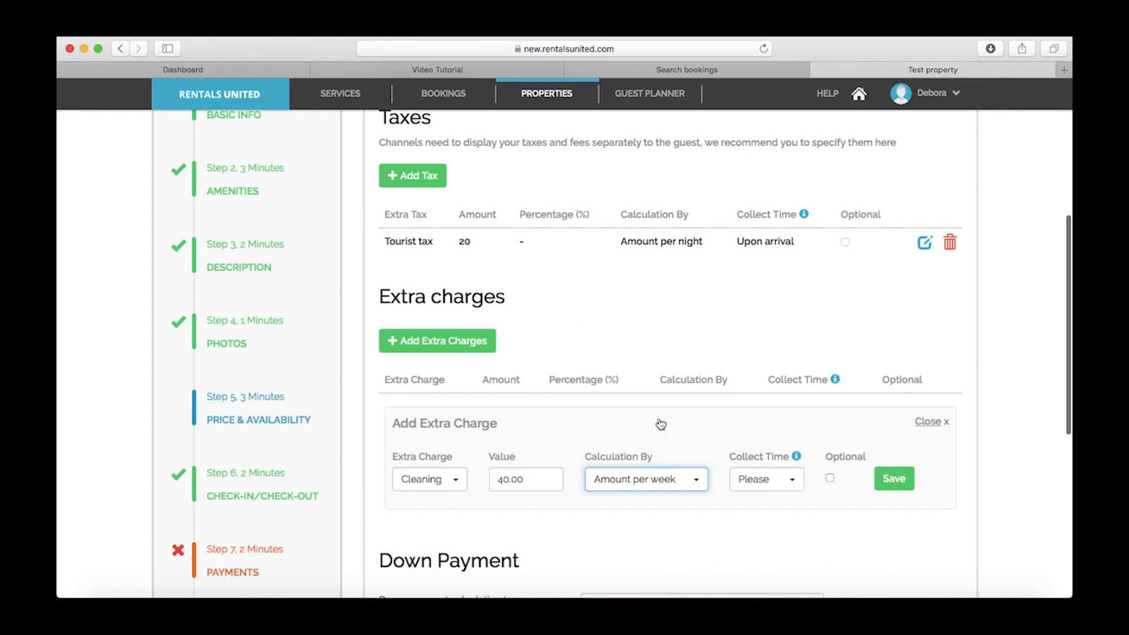
pyautogui.click(749, 481)
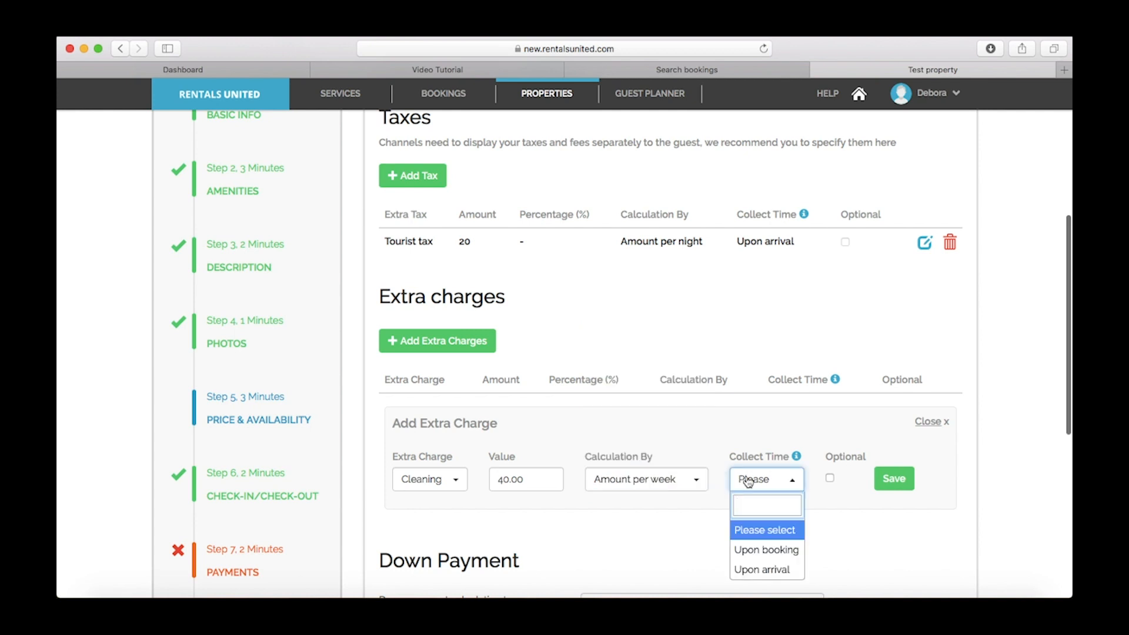
pyautogui.click(763, 570)
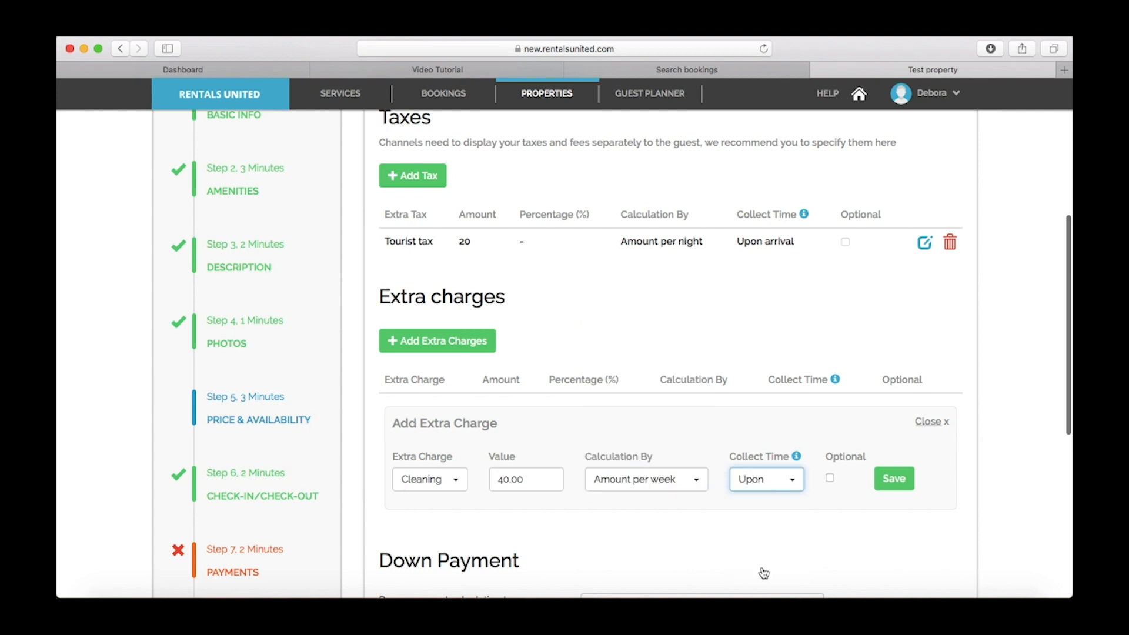
pyautogui.click(893, 477)
pyautogui.scroll(-5, 562, 431)
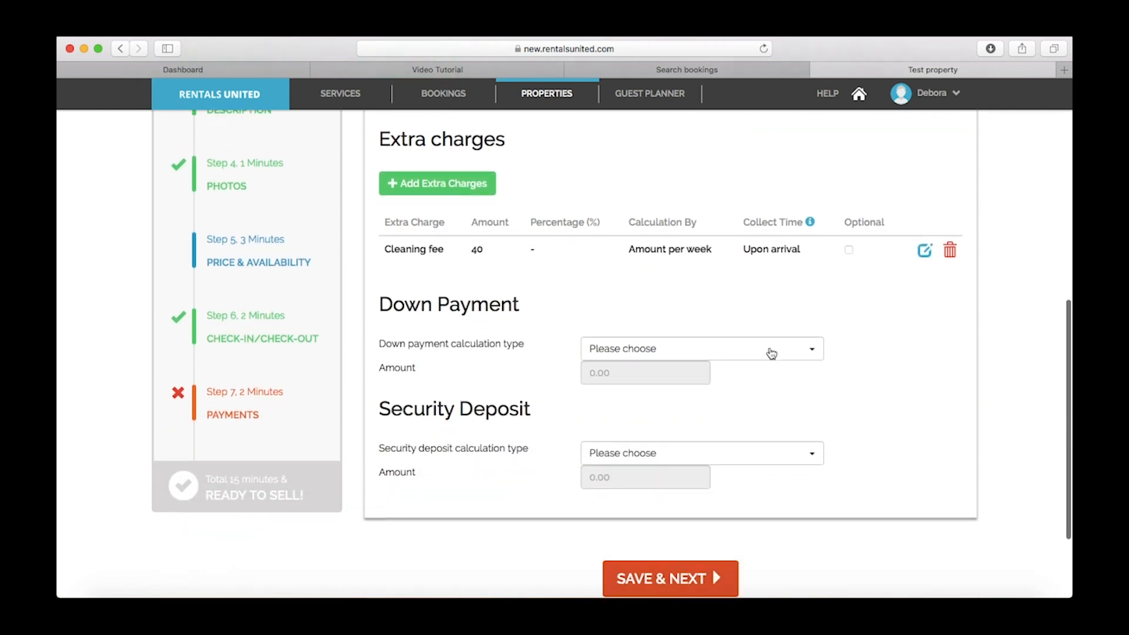
# Make the down payment a flat amount of €500 per stay
pyautogui.click(773, 359)
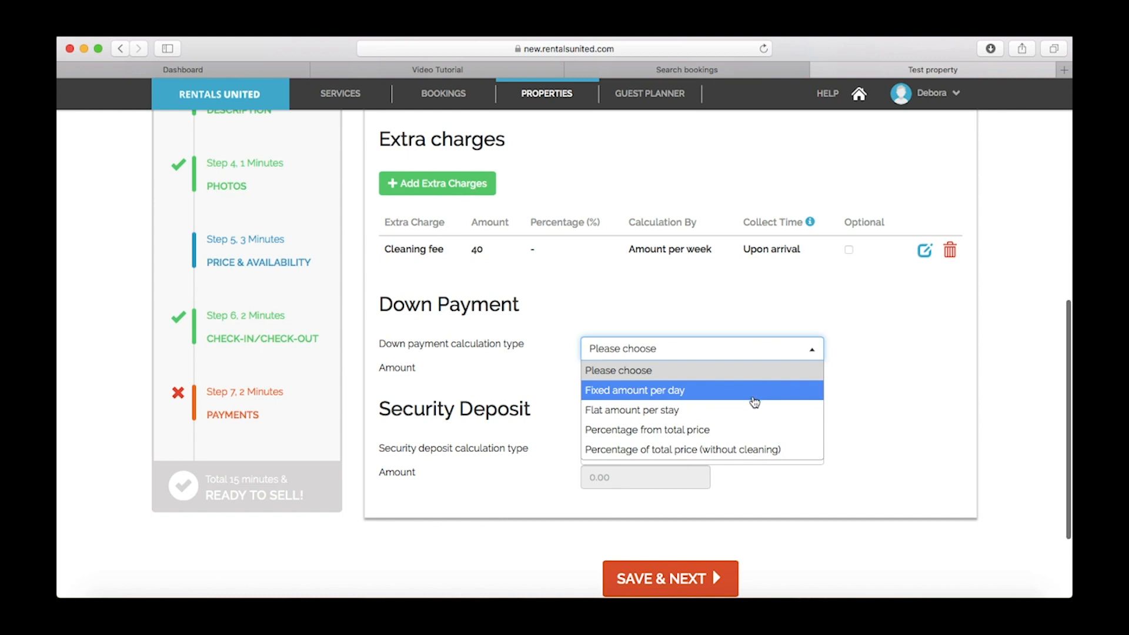
pyautogui.click(748, 410)
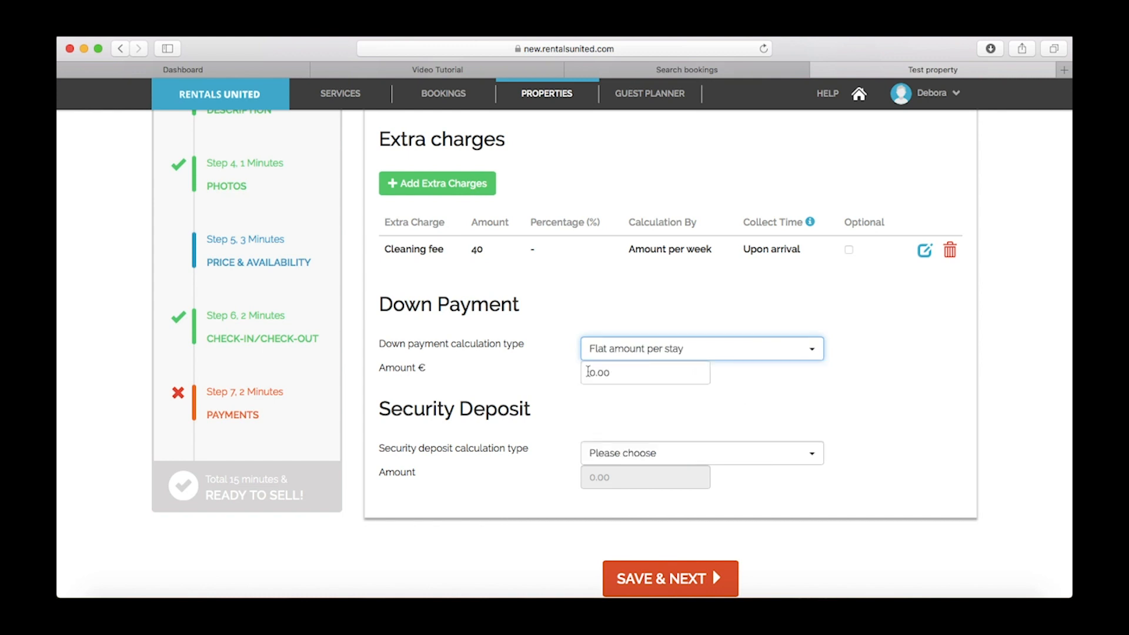
pyautogui.click(587, 372)
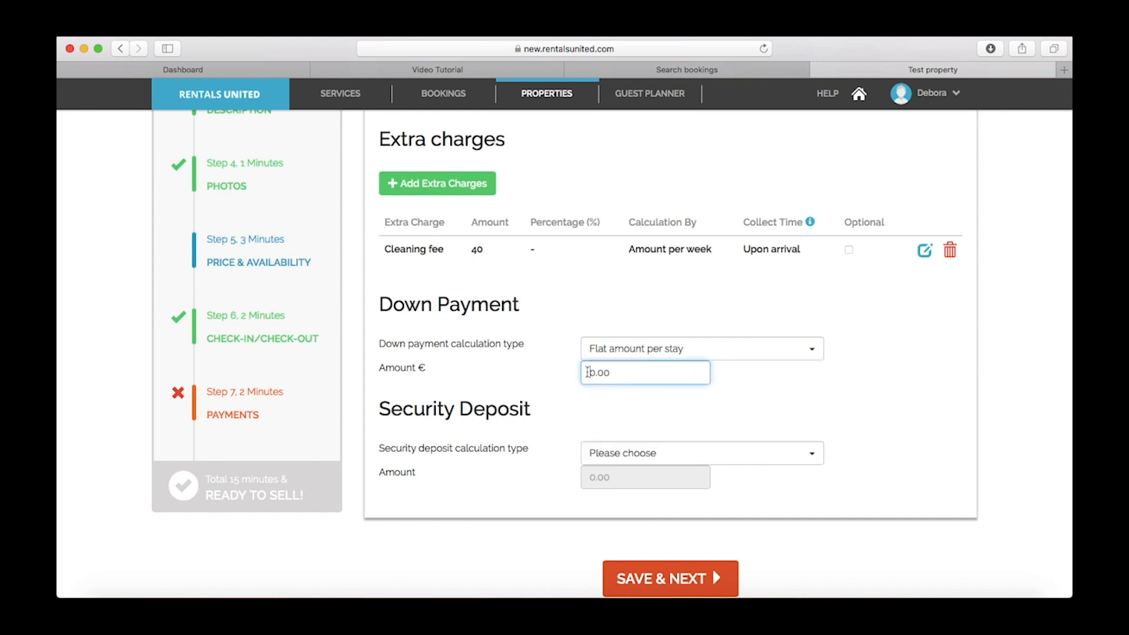
pyautogui.write('50')
# Set a 40% security deposit from total price and save the payments step
pyautogui.click(660, 456)
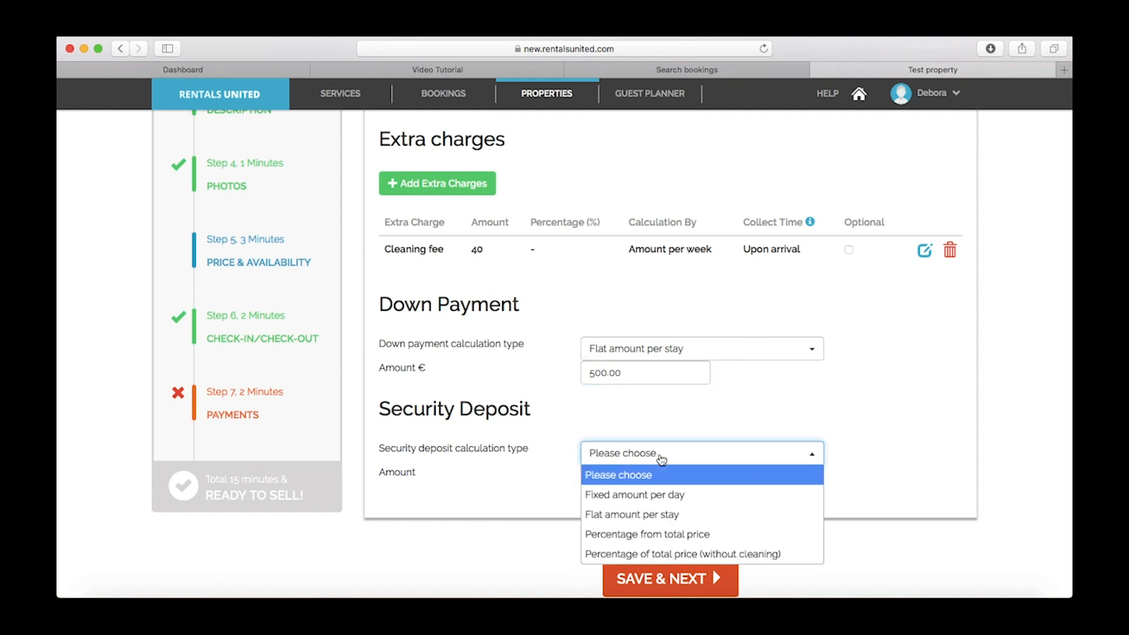
pyautogui.click(678, 535)
pyautogui.click(588, 477)
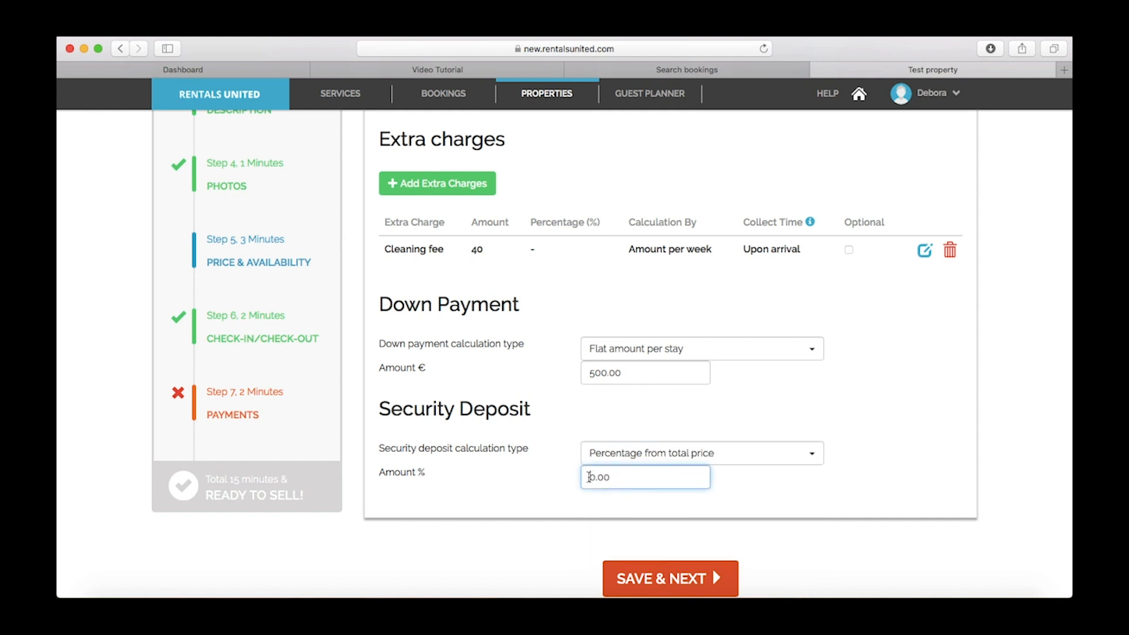
pyautogui.write('4')
pyautogui.click(763, 495)
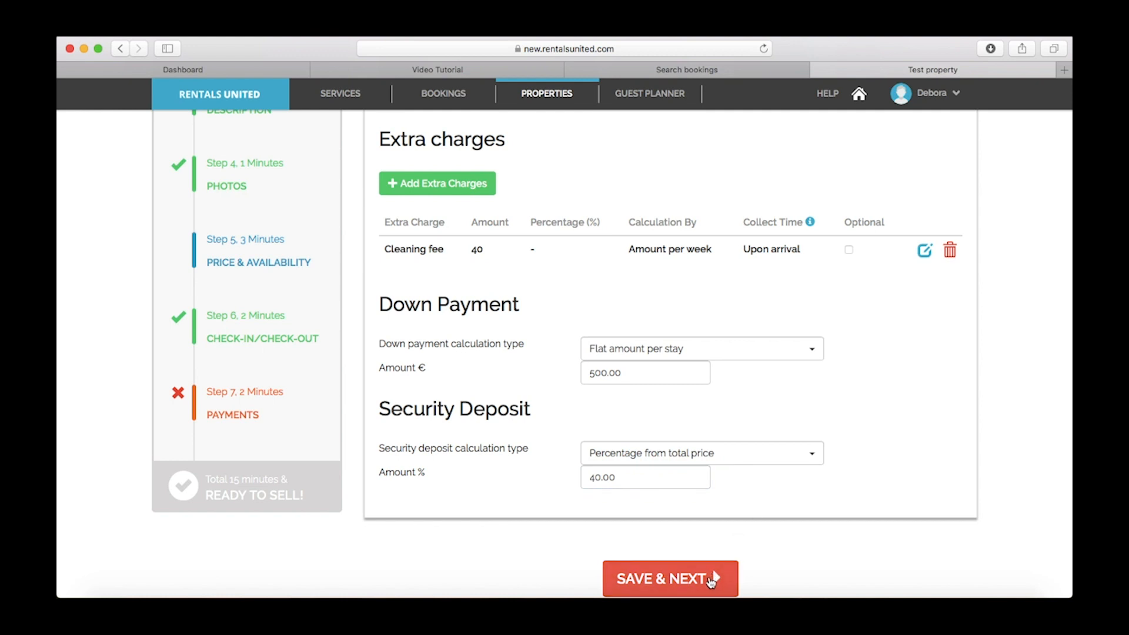
pyautogui.click(711, 579)
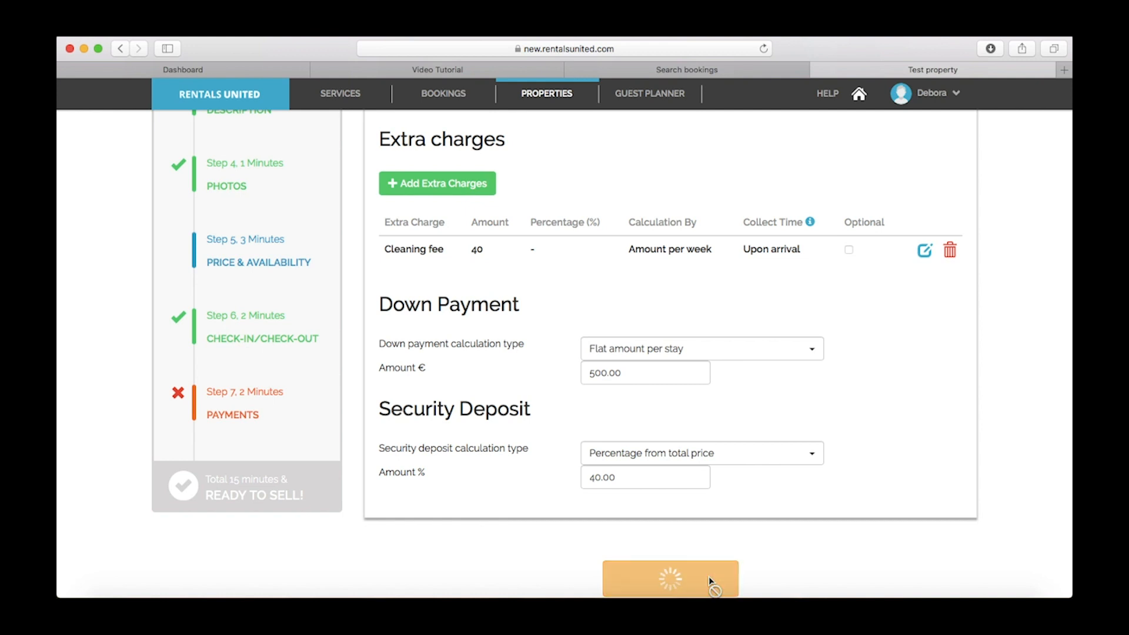
# Set check-in 13:30–18:00 with 11:30 checkout, held at the apartment
pyautogui.scroll(5, 648, 394)
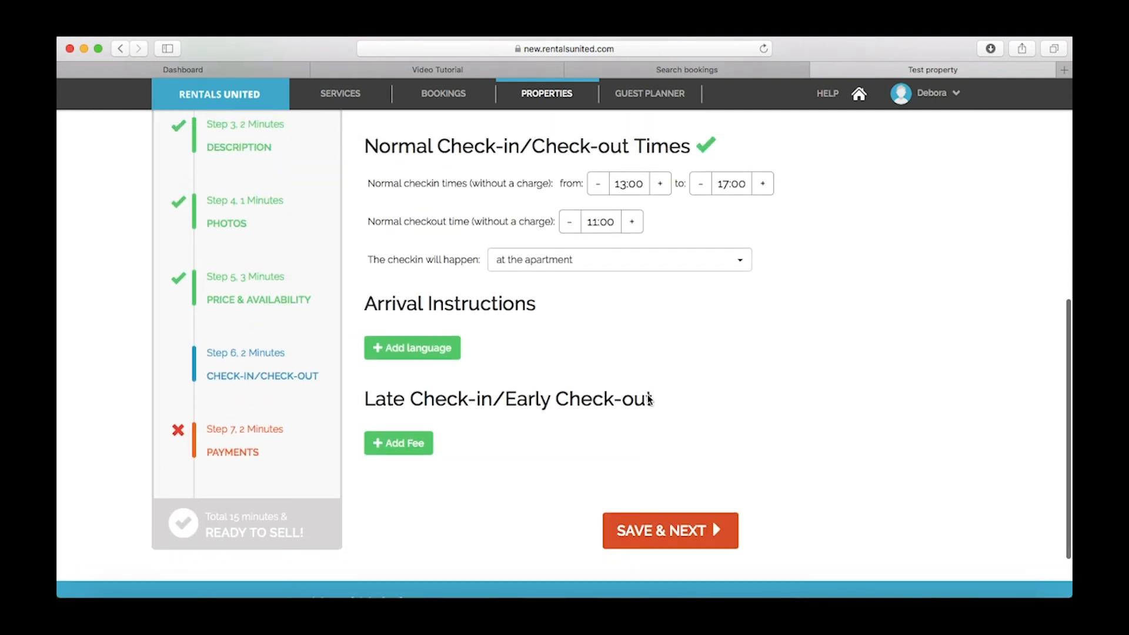
pyautogui.scroll(3, 648, 394)
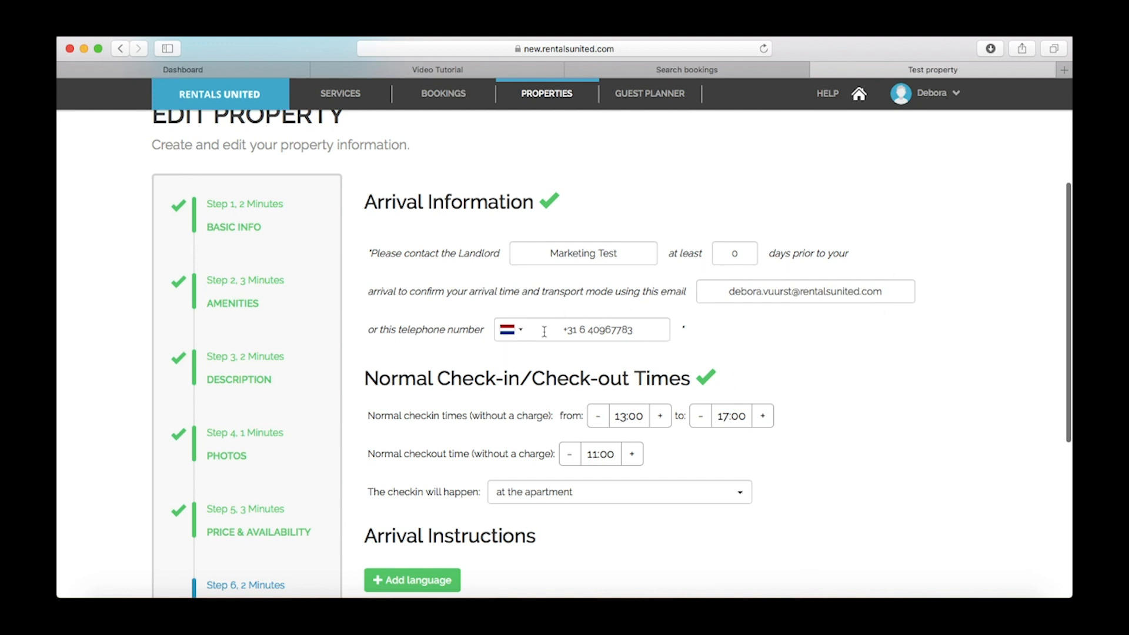
pyautogui.click(659, 417)
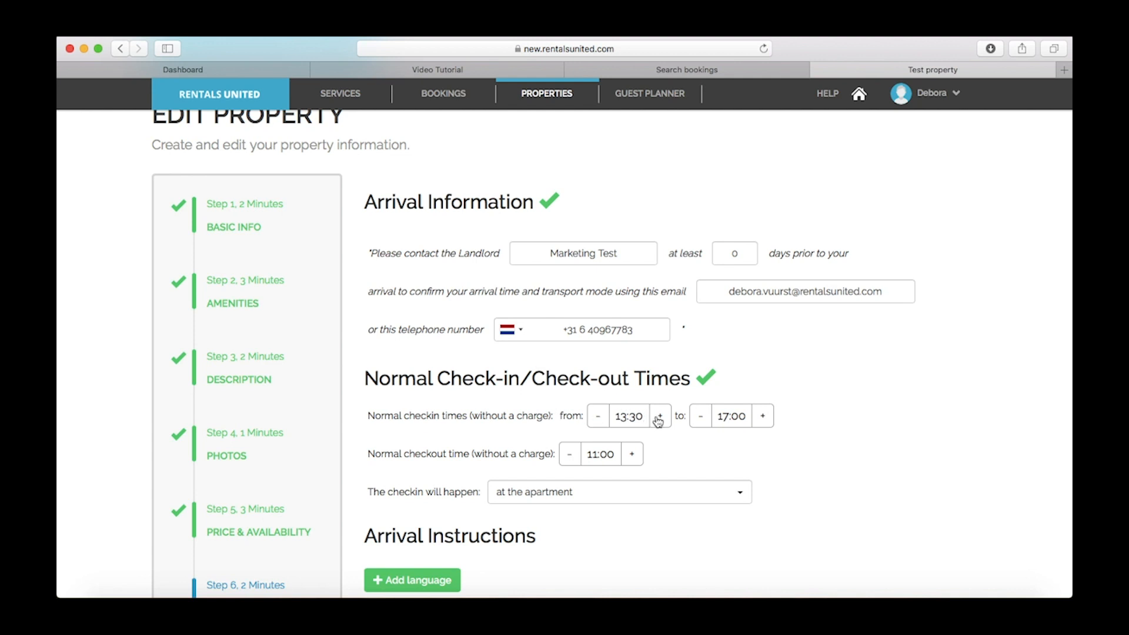
pyautogui.click(764, 416)
pyautogui.click(764, 416)
pyautogui.scroll(-2, 632, 458)
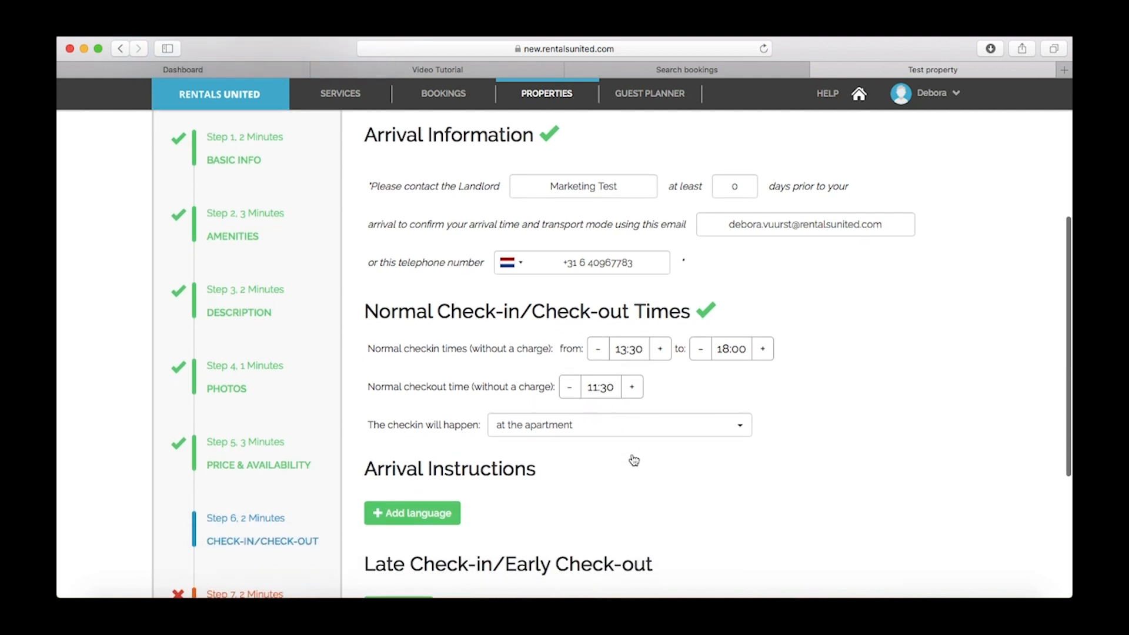
pyautogui.click(605, 429)
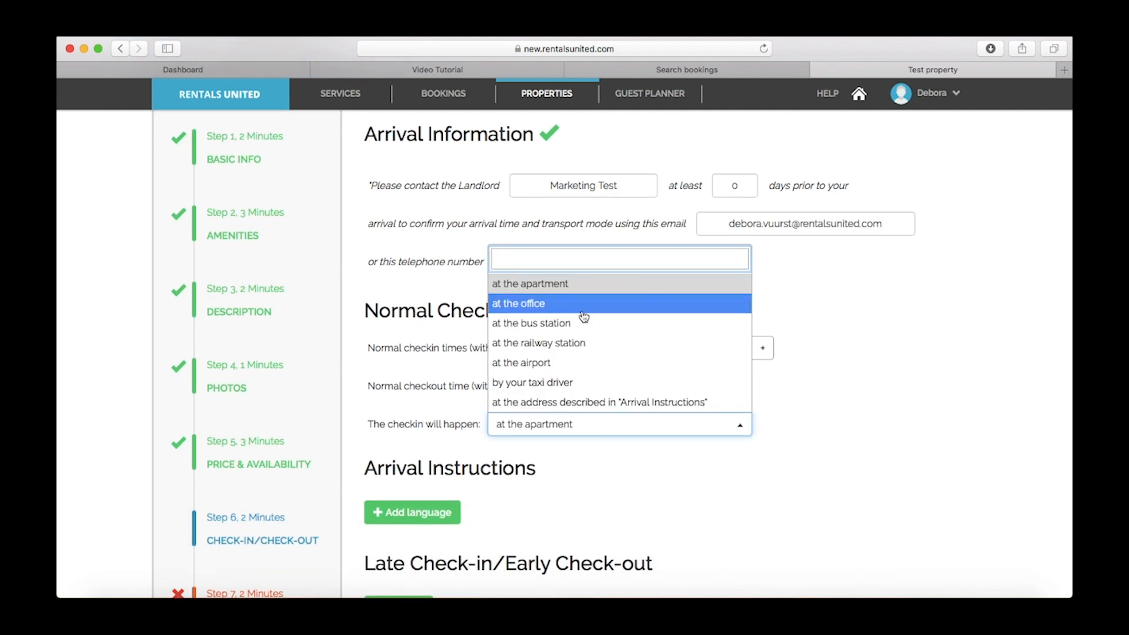
pyautogui.click(584, 287)
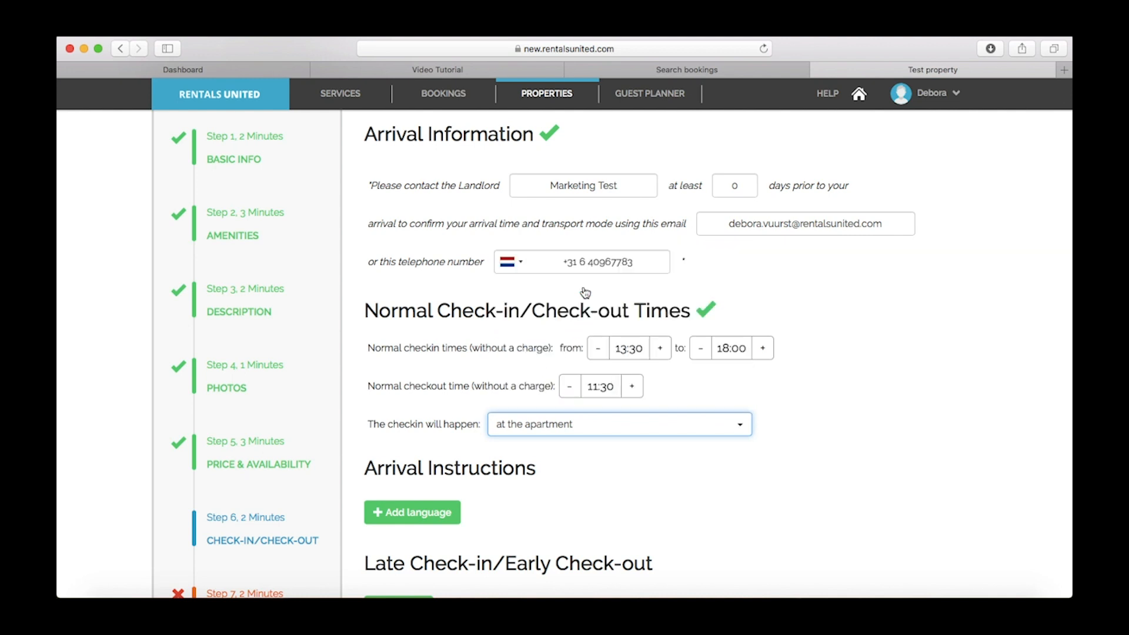
pyautogui.scroll(-3, 462, 513)
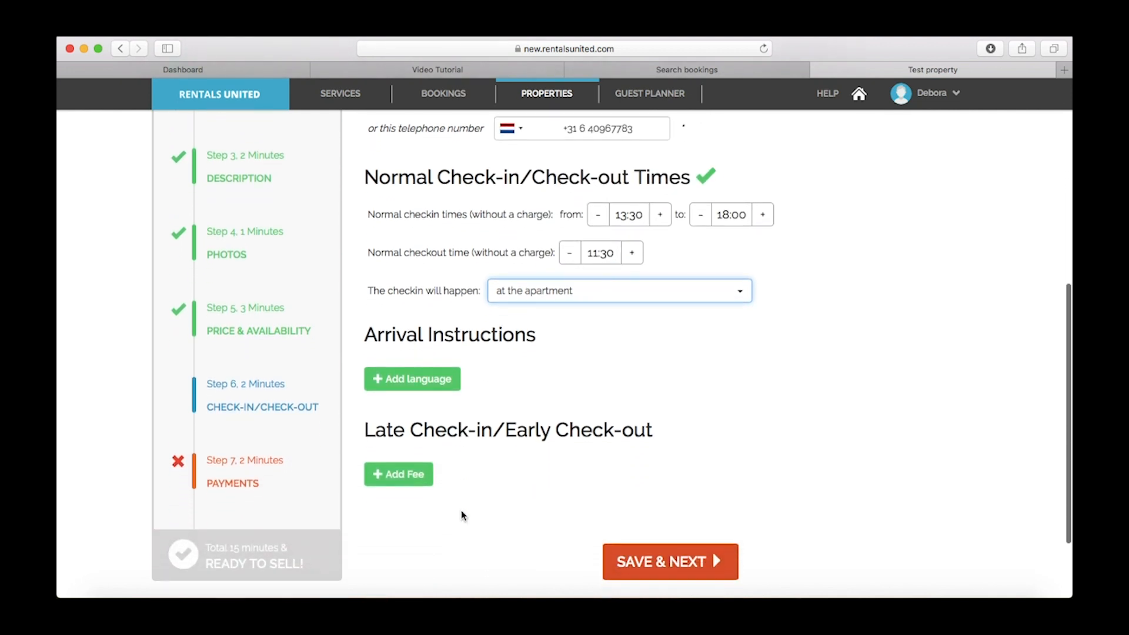
# Add a Late Check-in fee running from 03:00 to 04:00
pyautogui.click(409, 477)
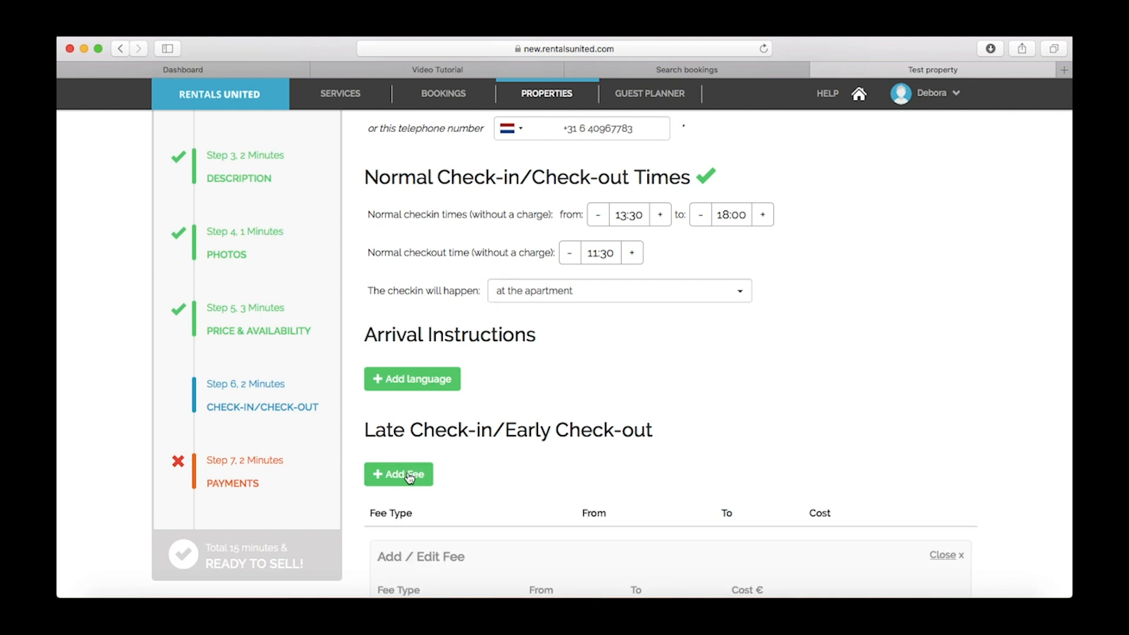
pyautogui.scroll(-5, 499, 472)
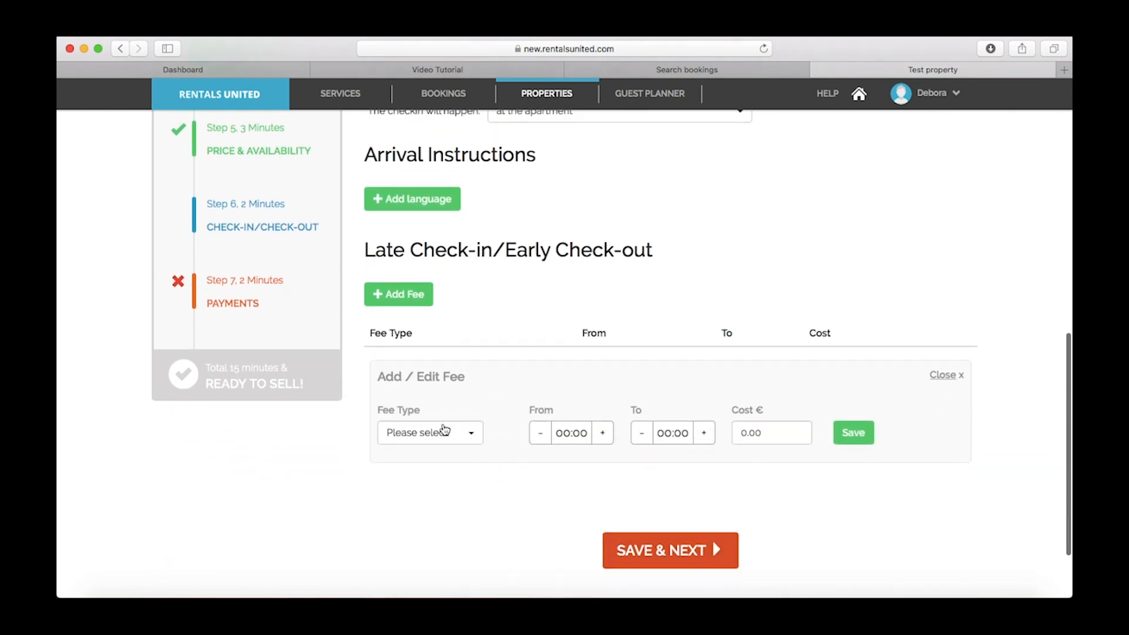
pyautogui.click(444, 431)
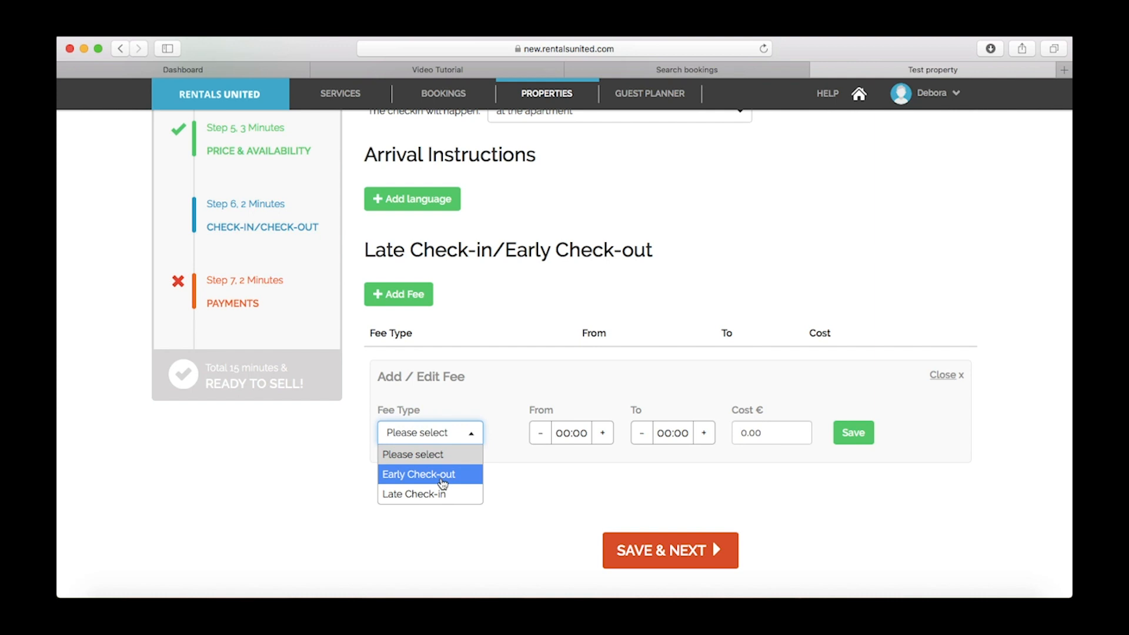
pyautogui.click(461, 494)
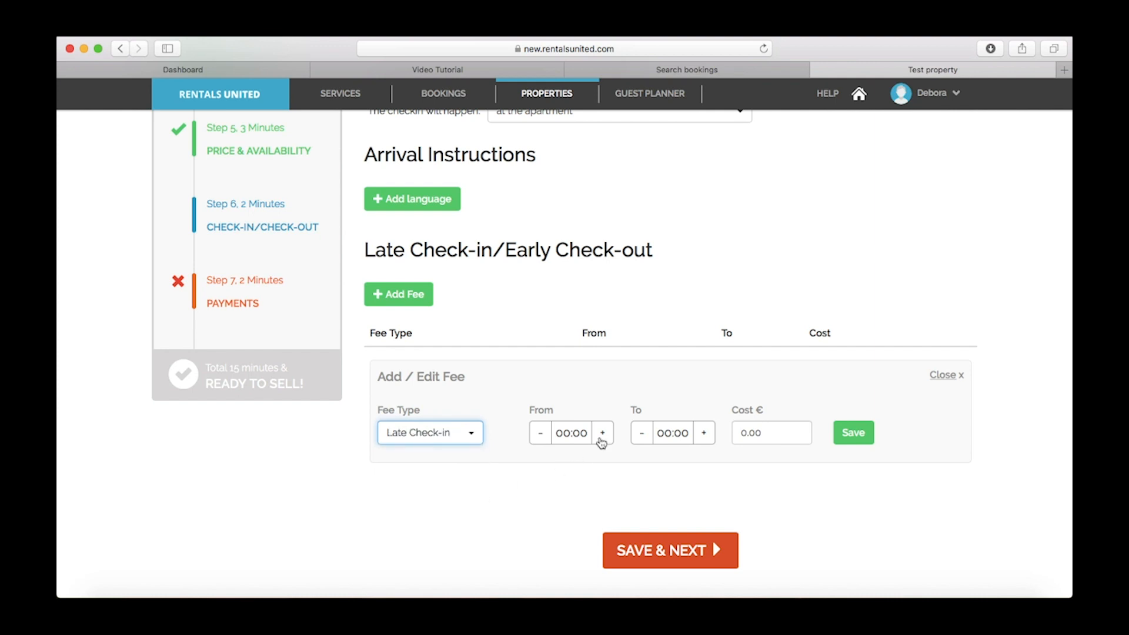
pyautogui.click(602, 433)
pyautogui.click(601, 433)
pyautogui.click(602, 433)
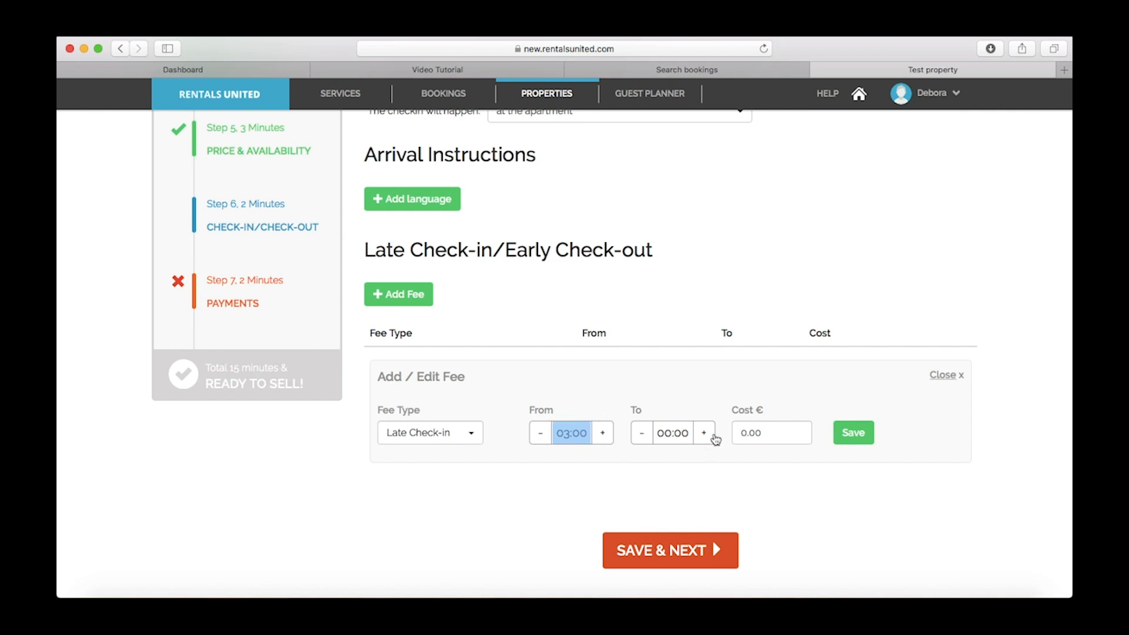
pyautogui.click(705, 433)
pyautogui.click(706, 433)
pyautogui.click(705, 433)
pyautogui.click(706, 433)
# Give the fee a €60 cost, save it, and save the check-in/out step
pyautogui.click(740, 433)
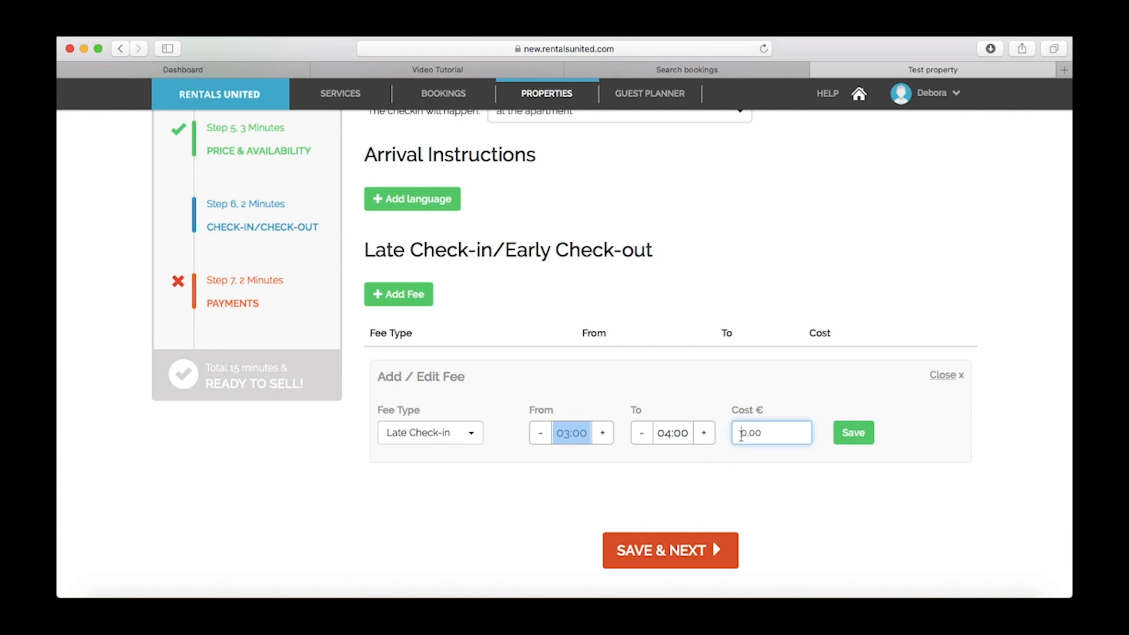
pyautogui.write('60.00')
pyautogui.click(859, 434)
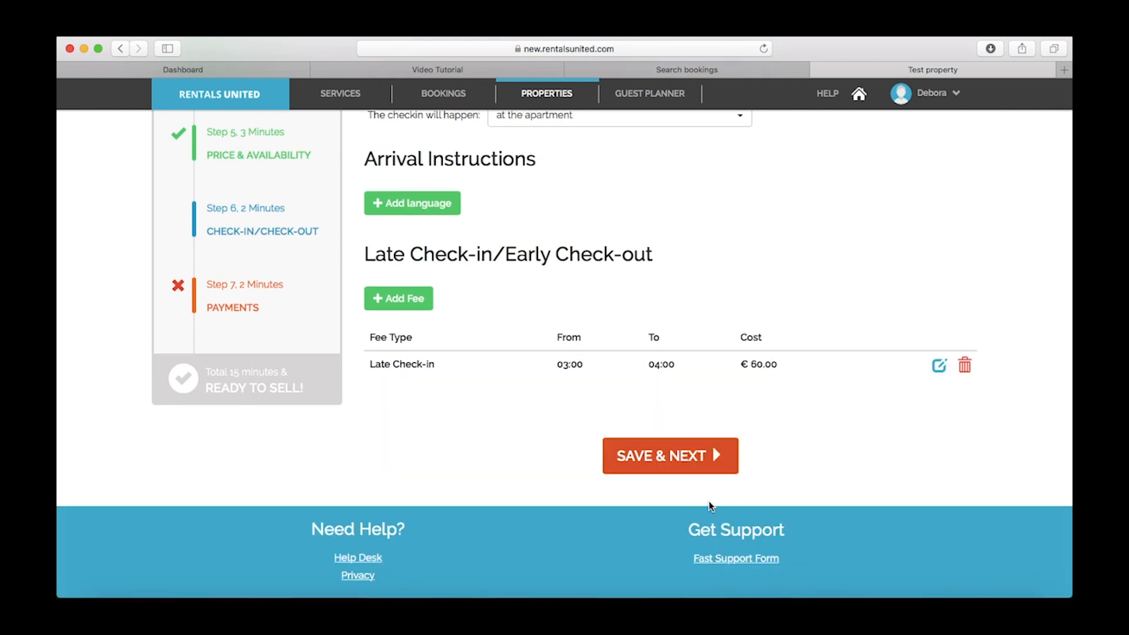
pyautogui.click(675, 458)
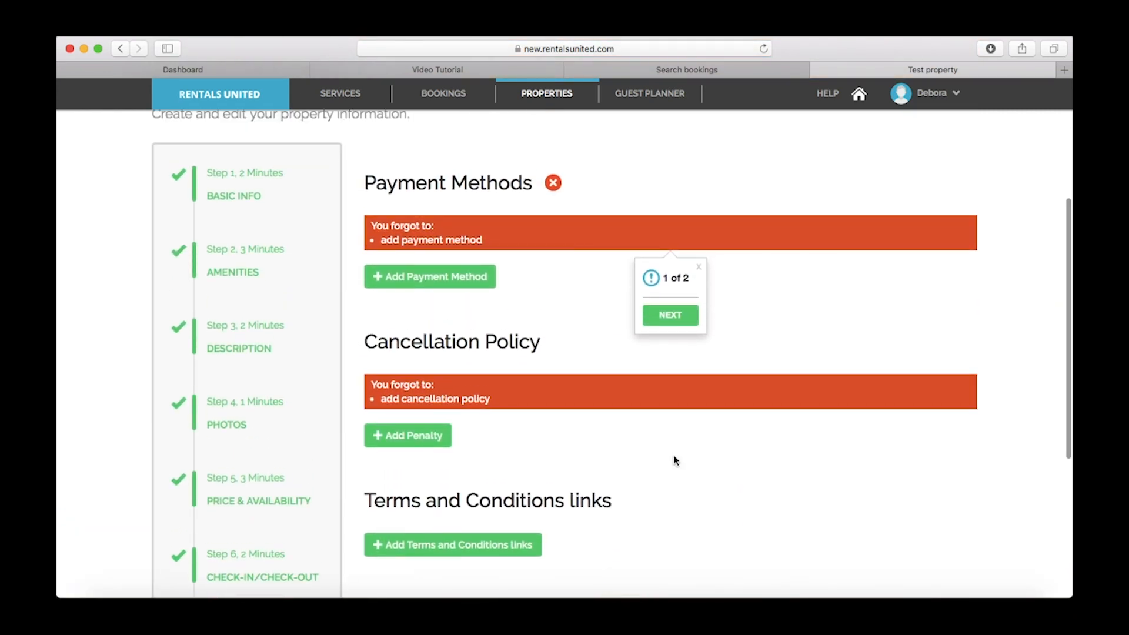
# Add Credit Card as a payment method described 'only accept Visa and Mastercard'
pyautogui.click(458, 285)
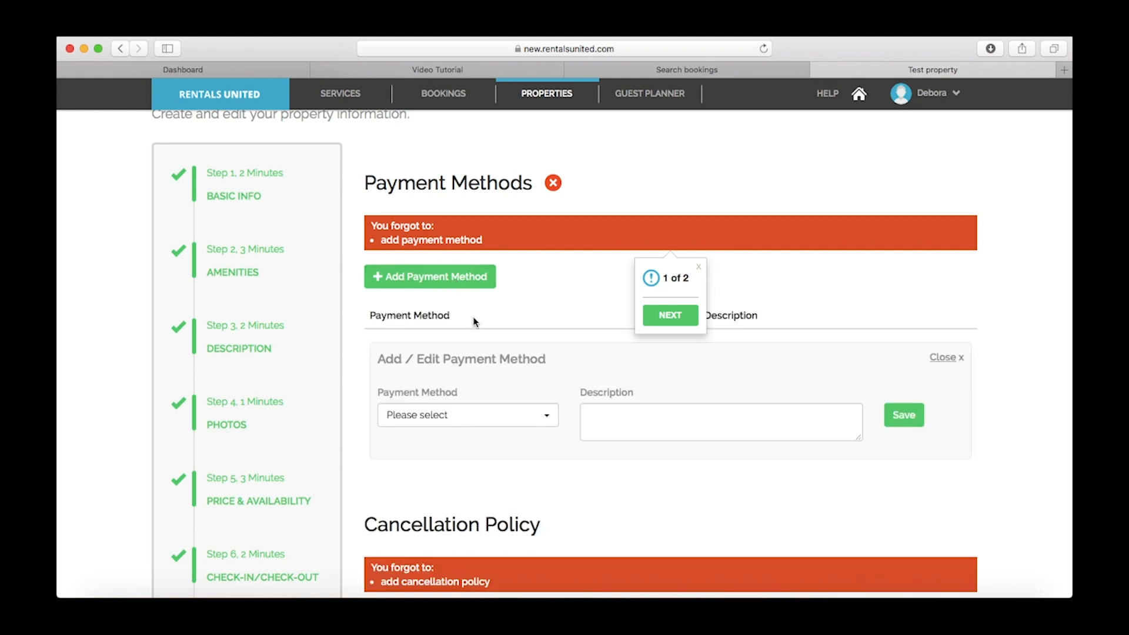
pyautogui.click(488, 417)
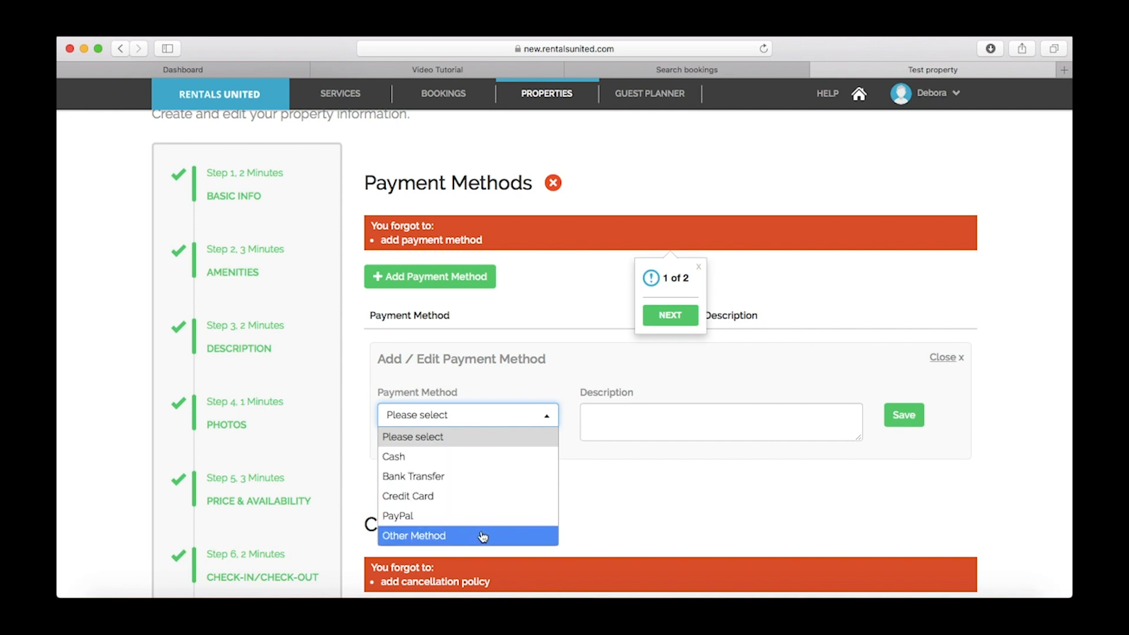
pyautogui.click(487, 502)
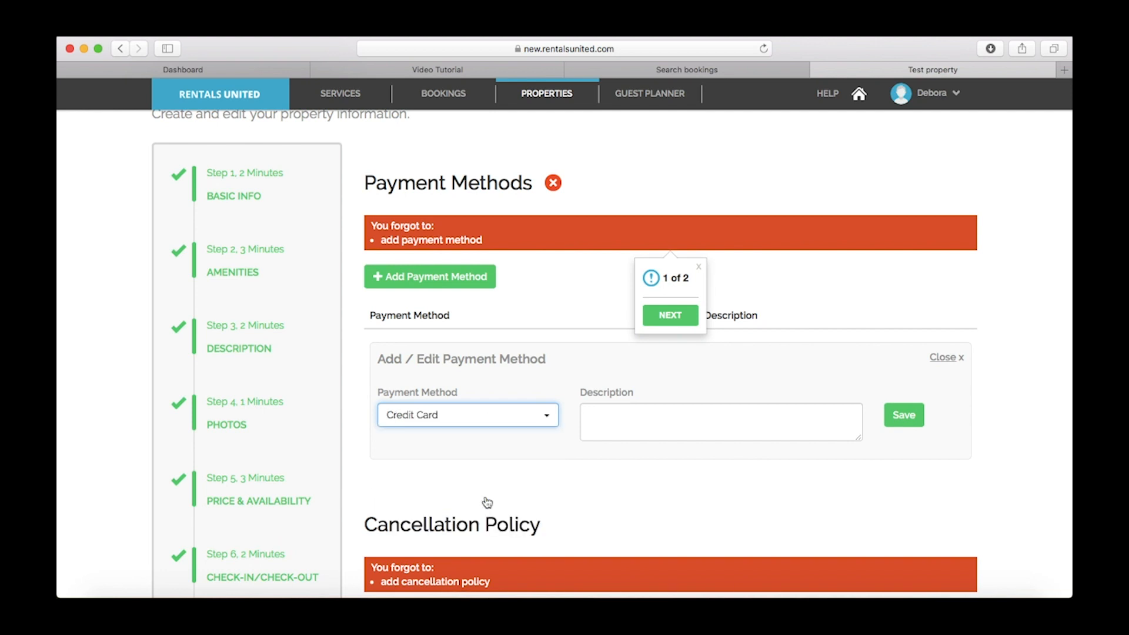
pyautogui.click(616, 420)
pyautogui.write('onl')
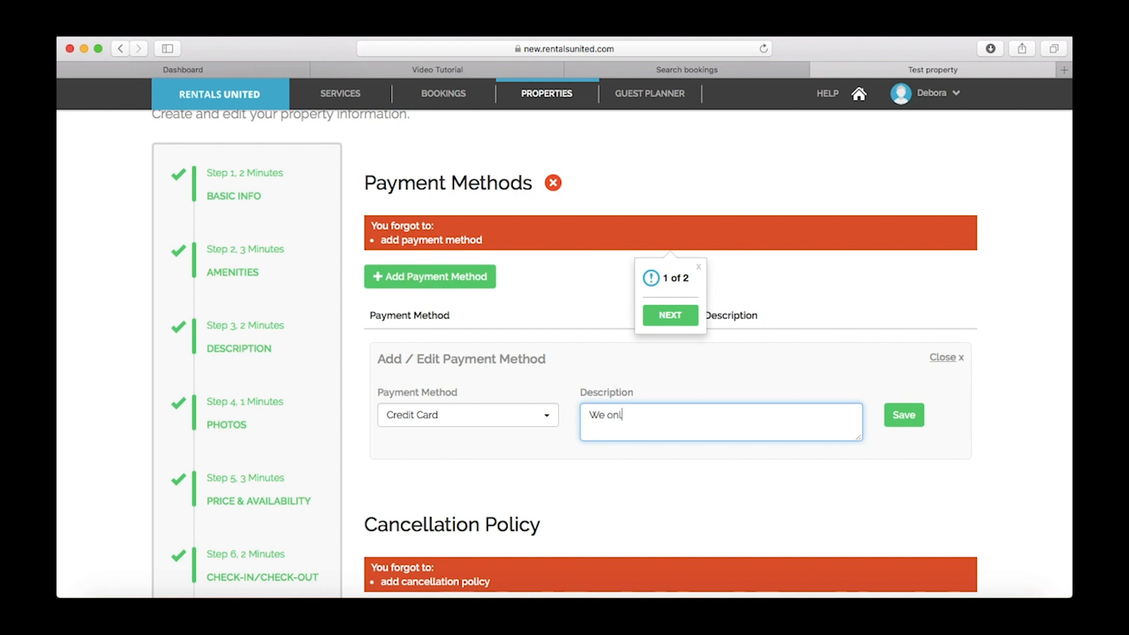
pyautogui.write('y accept Visa and Mastercard')
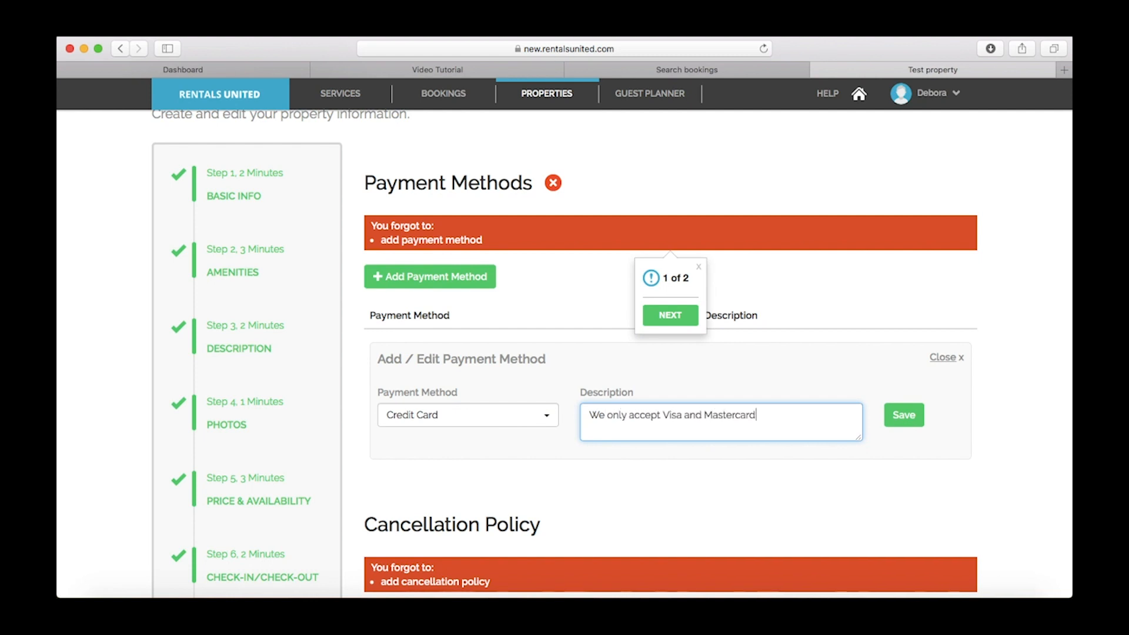
pyautogui.click(900, 419)
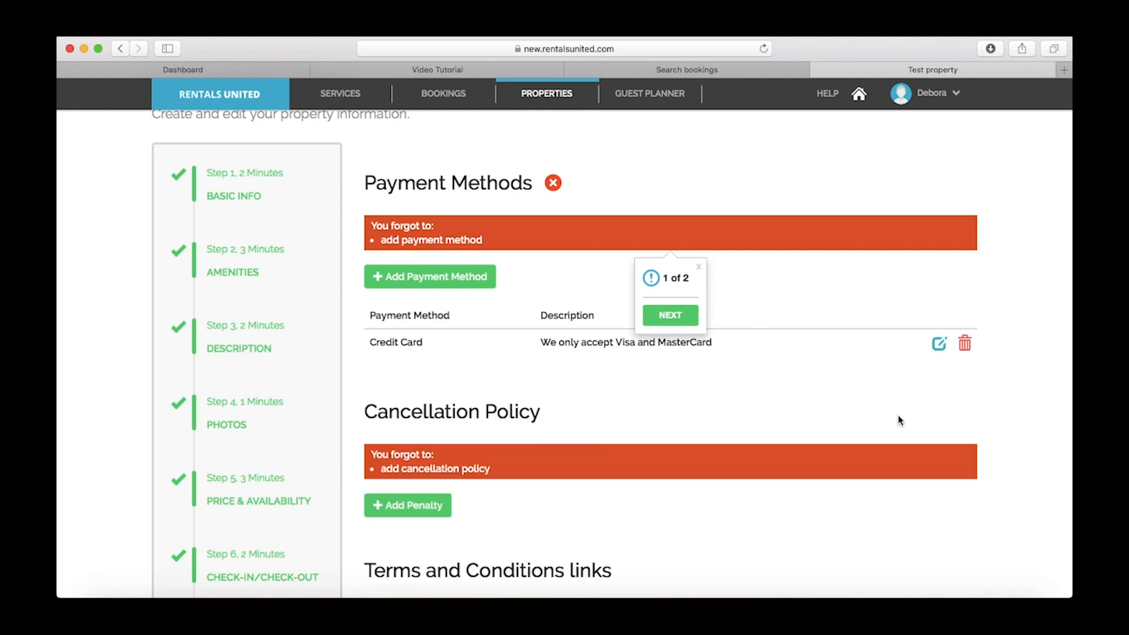
pyautogui.scroll(-3, 570, 400)
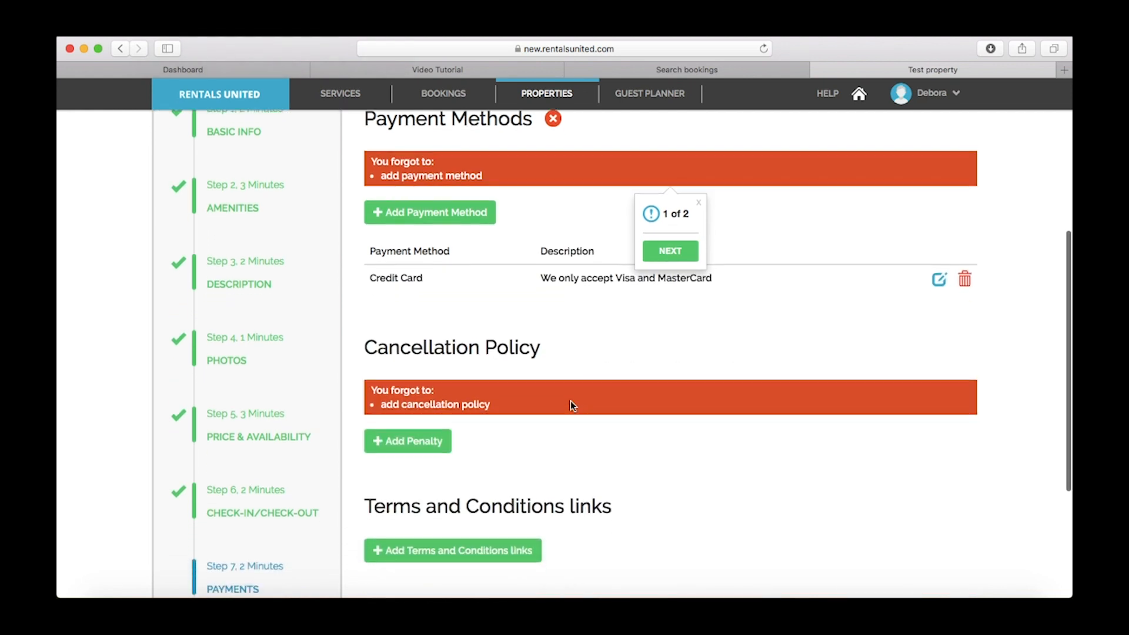
# Add and save a cancellation penalty: From 1, To 30 days, Charge 50%
pyautogui.click(427, 441)
pyautogui.scroll(-5, 428, 443)
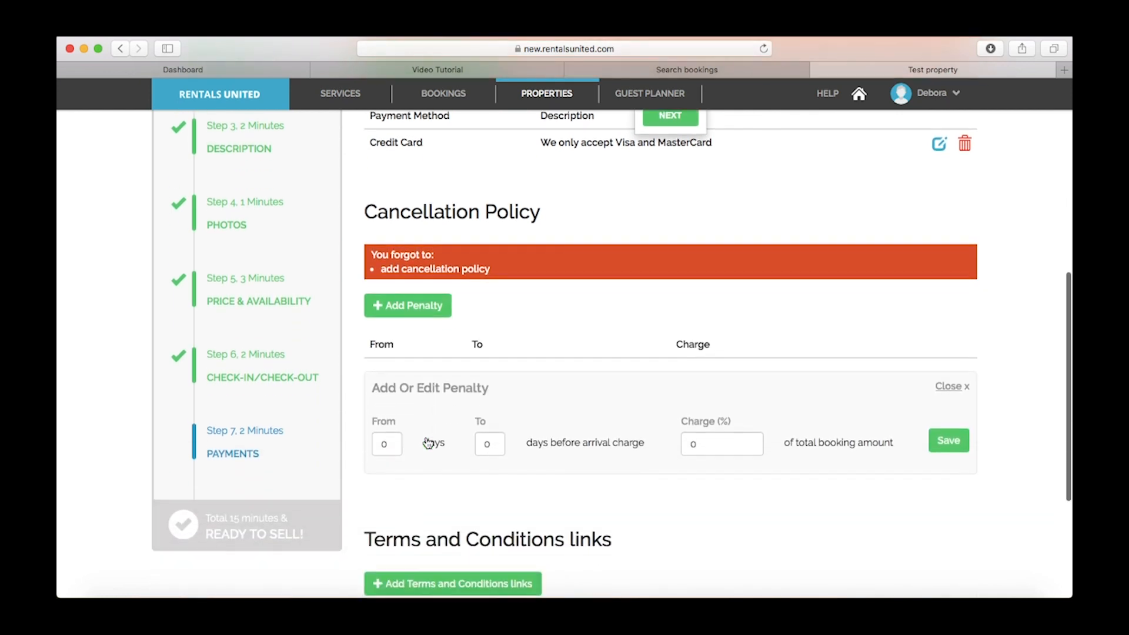
pyautogui.click(392, 442)
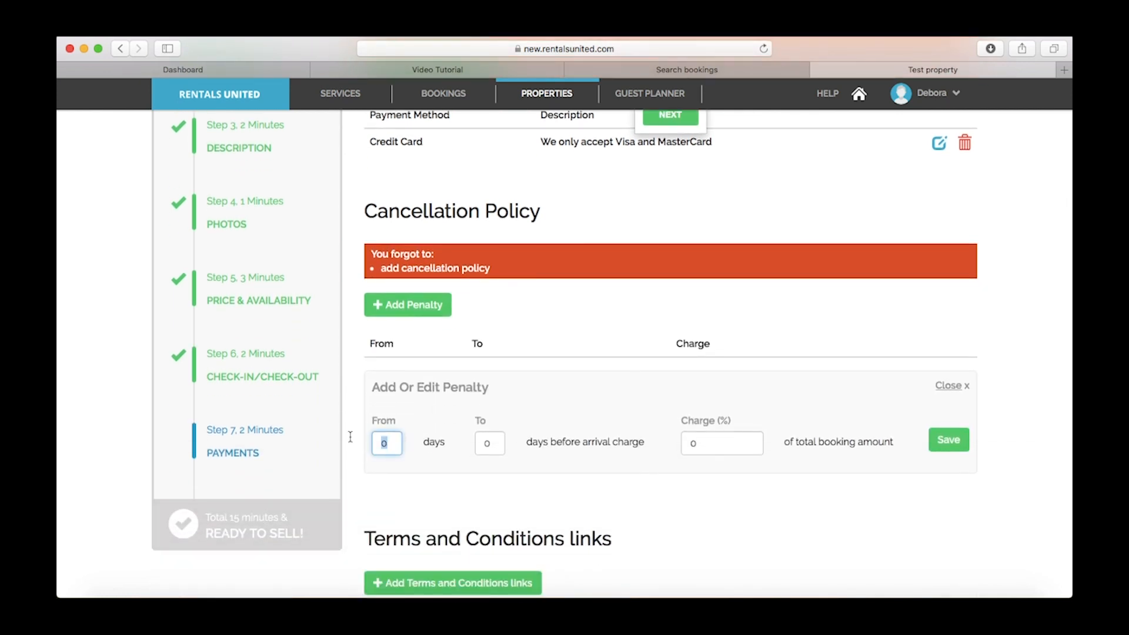
pyautogui.write('1')
pyautogui.click(486, 443)
pyautogui.write('3')
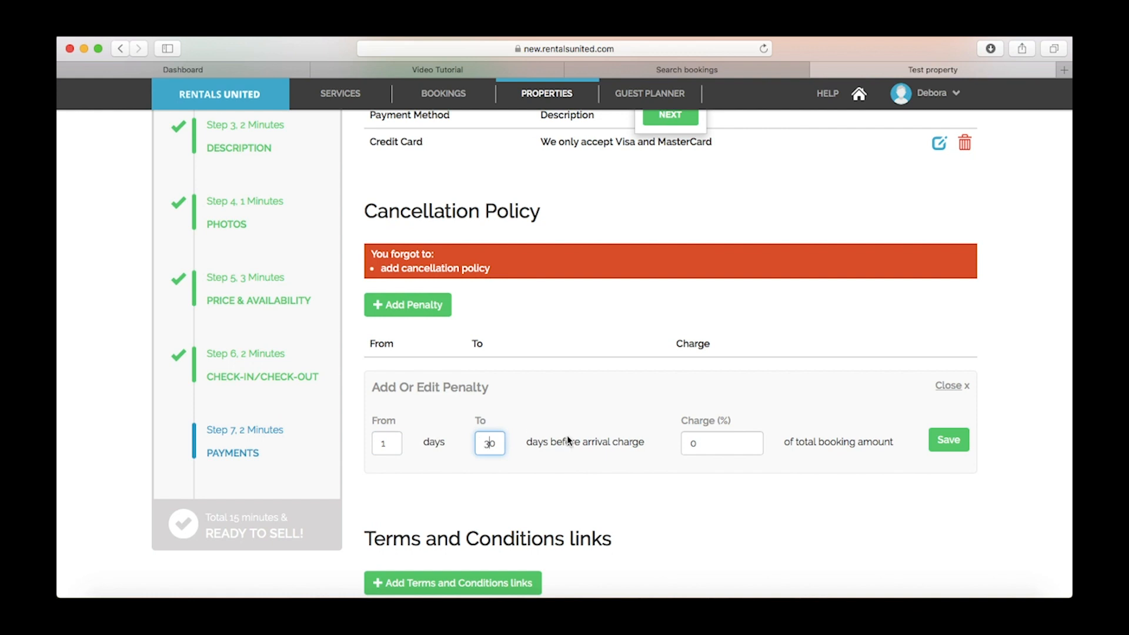
pyautogui.click(693, 444)
pyautogui.write('5')
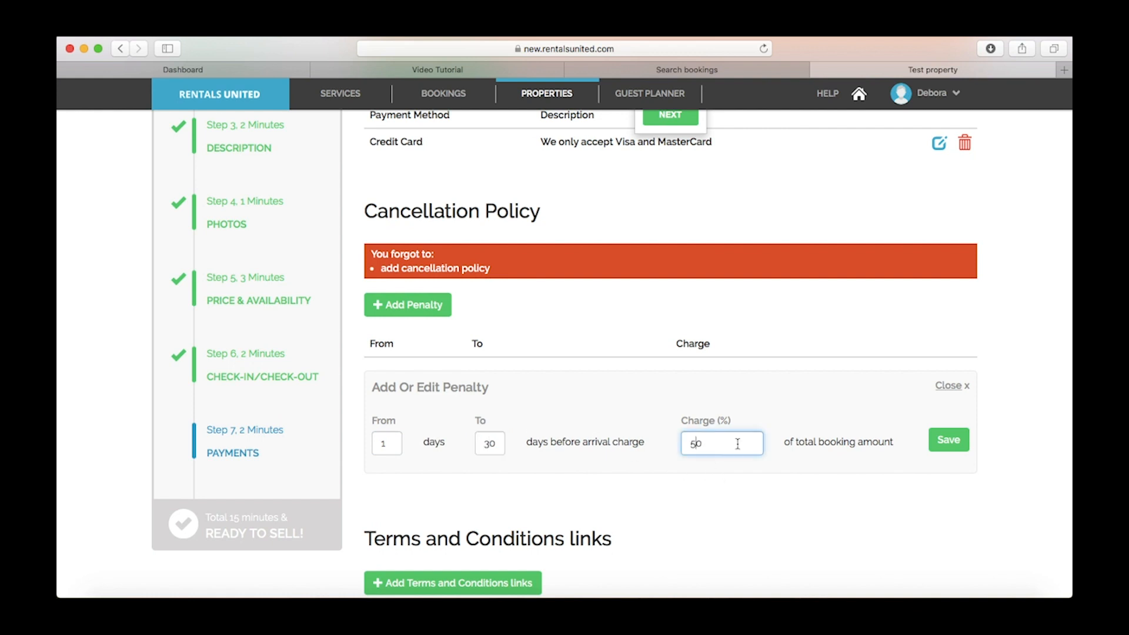
pyautogui.click(803, 459)
pyautogui.click(939, 445)
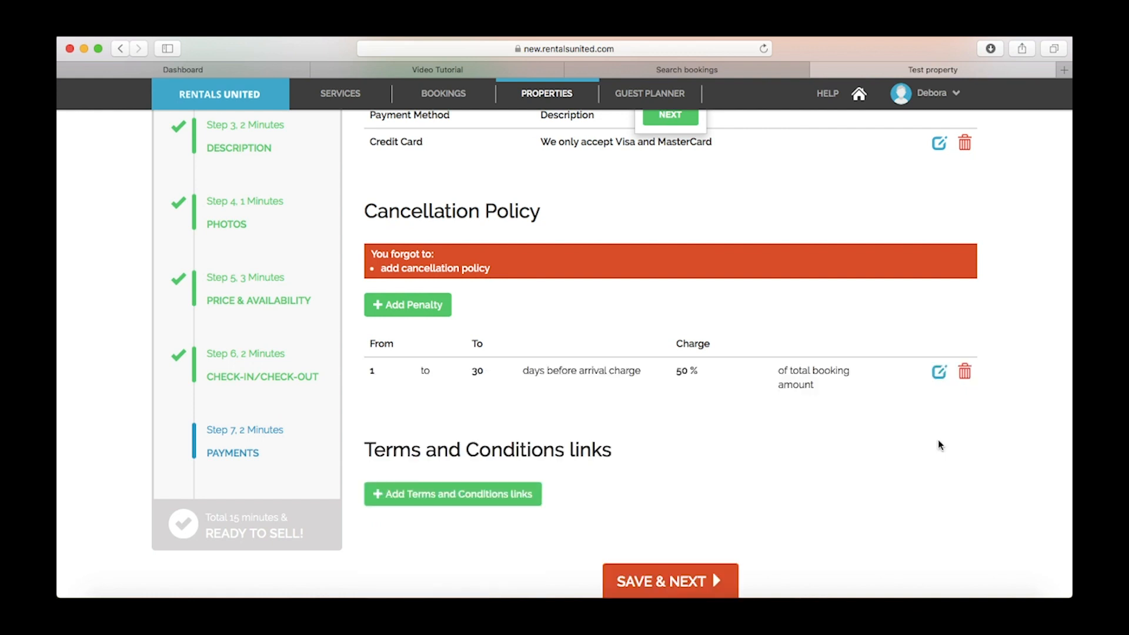
pyautogui.scroll(-3, 577, 416)
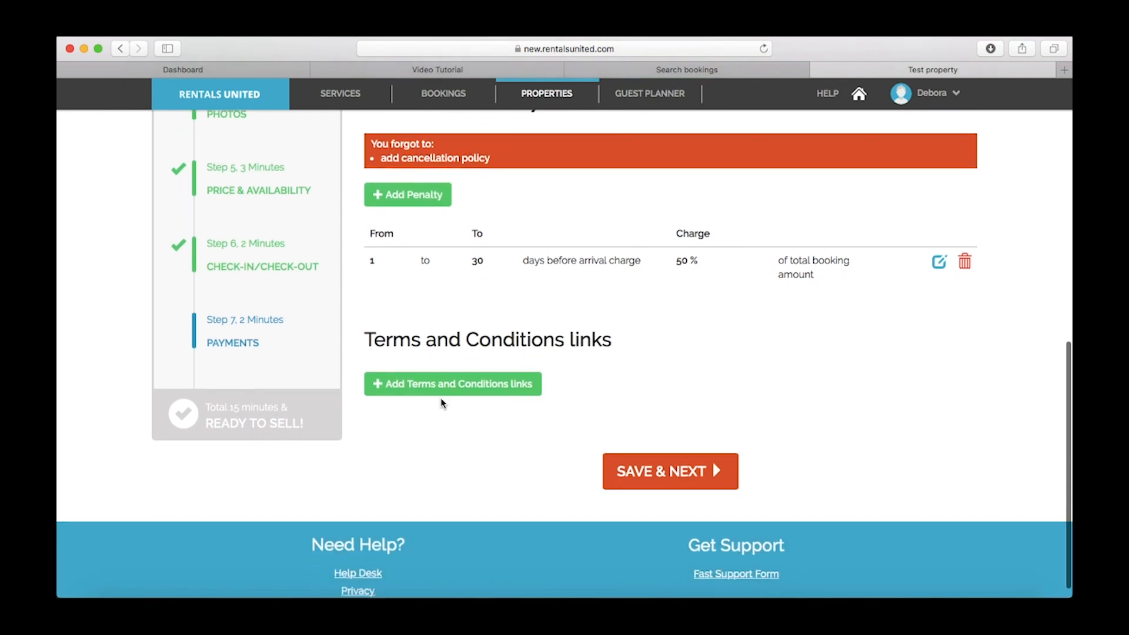
# Discard the Terms and Conditions link draft (English, no address) and save the Payments step
pyautogui.click(444, 383)
pyautogui.scroll(-3, 444, 384)
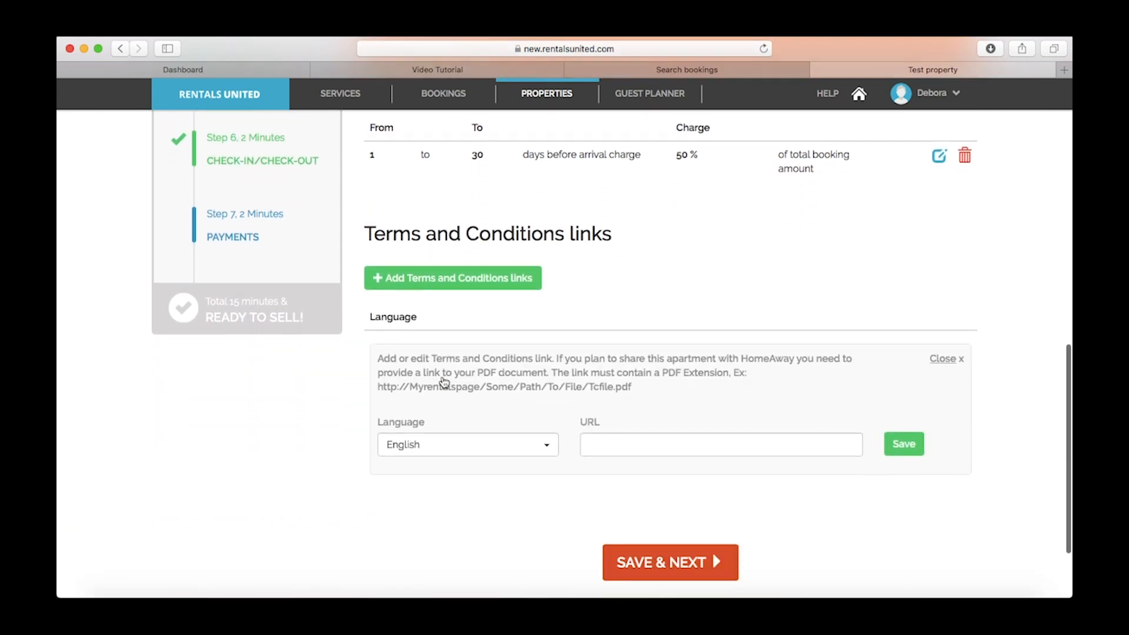
pyautogui.click(501, 448)
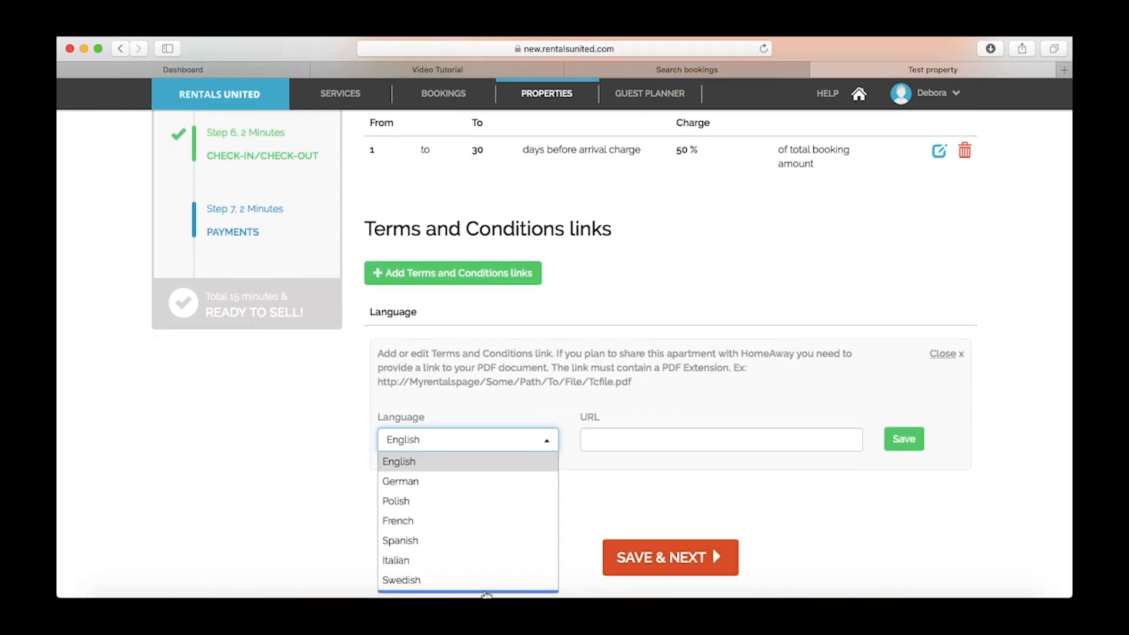
pyautogui.click(496, 466)
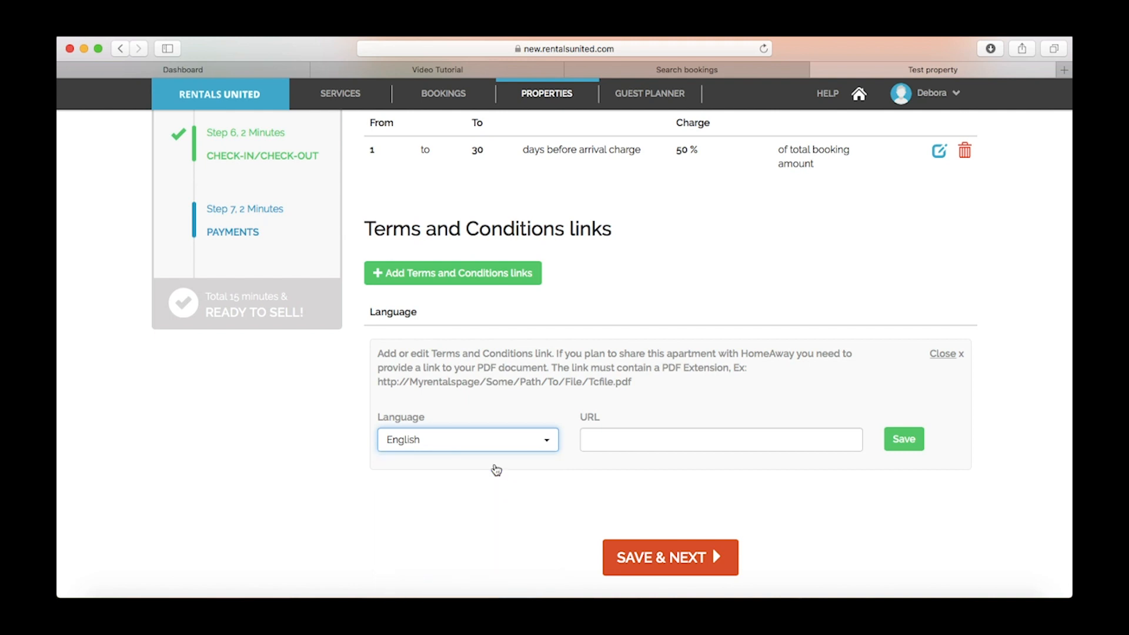
pyautogui.click(634, 443)
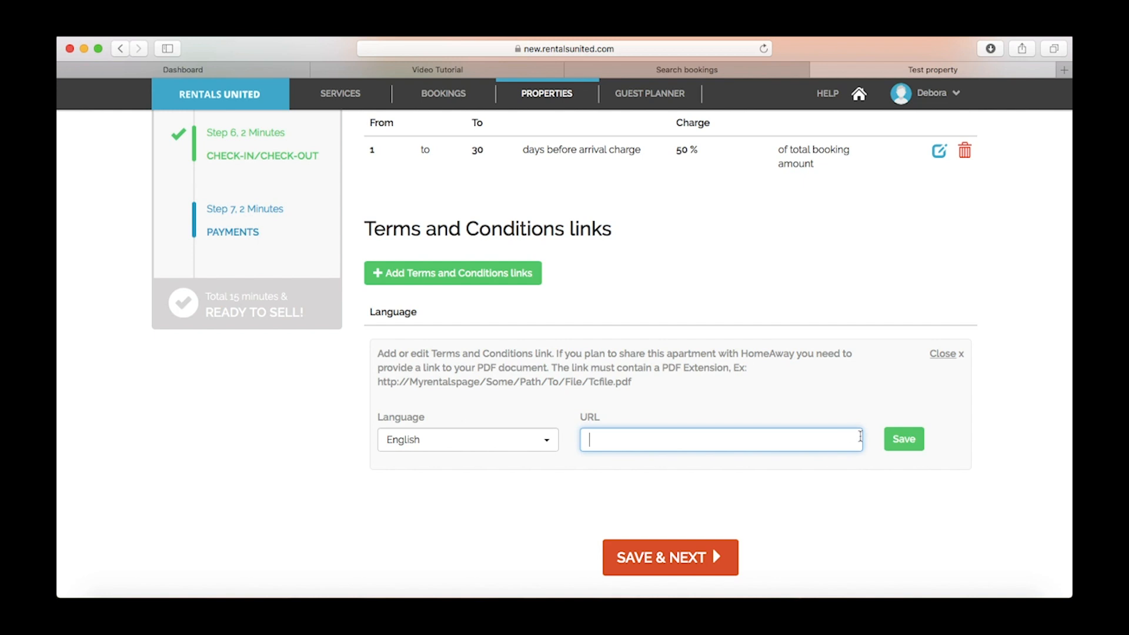
pyautogui.click(949, 354)
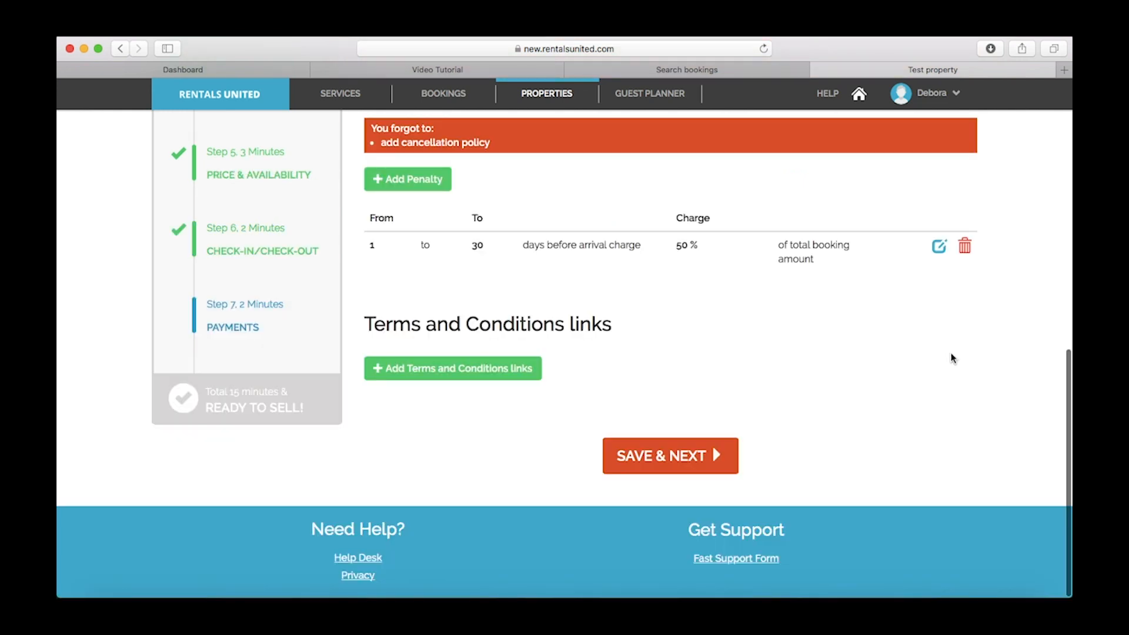
pyautogui.click(668, 458)
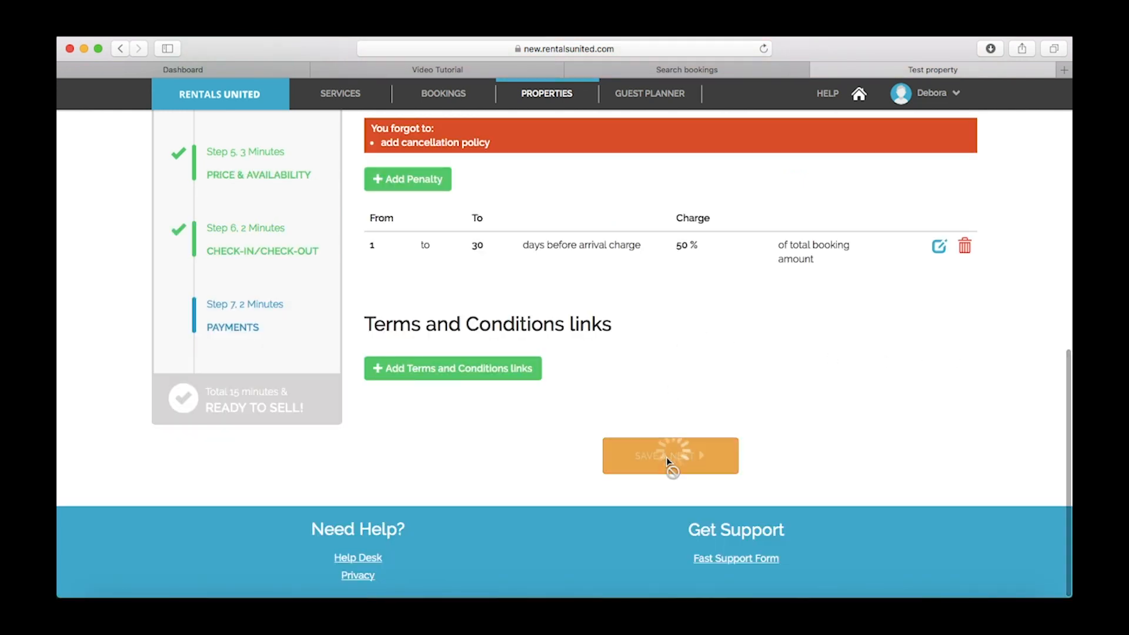